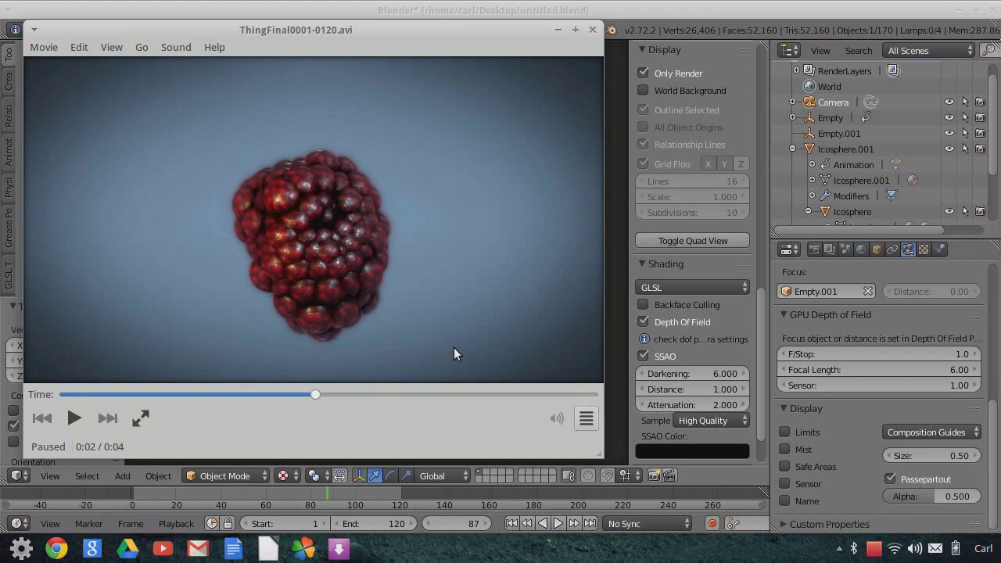
# Step: Play back the rendered animation ThingFinal0001-0120.avi several times, pausing it to examine the rotating berry-like object
pyautogui.click(74, 417)
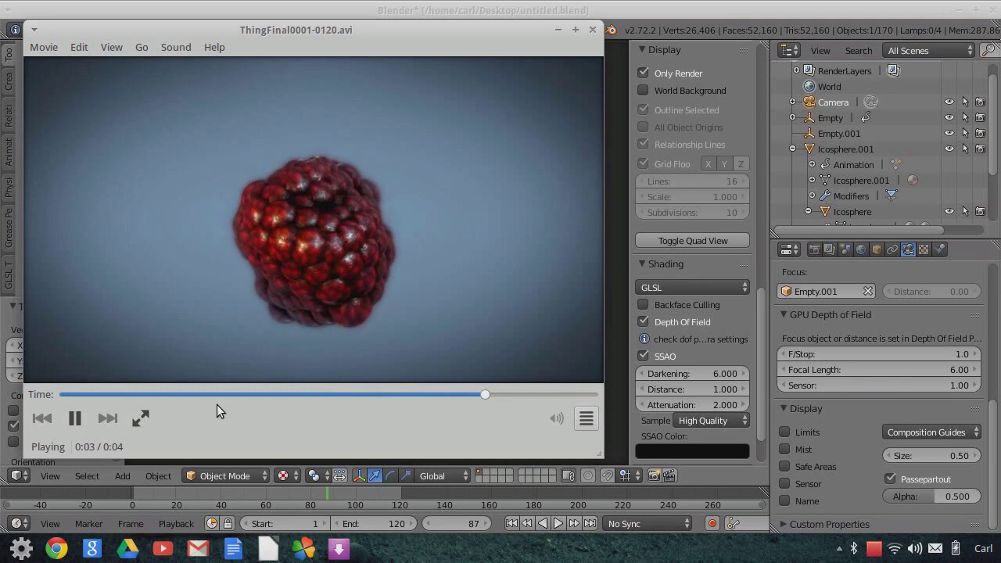
pyautogui.click(74, 418)
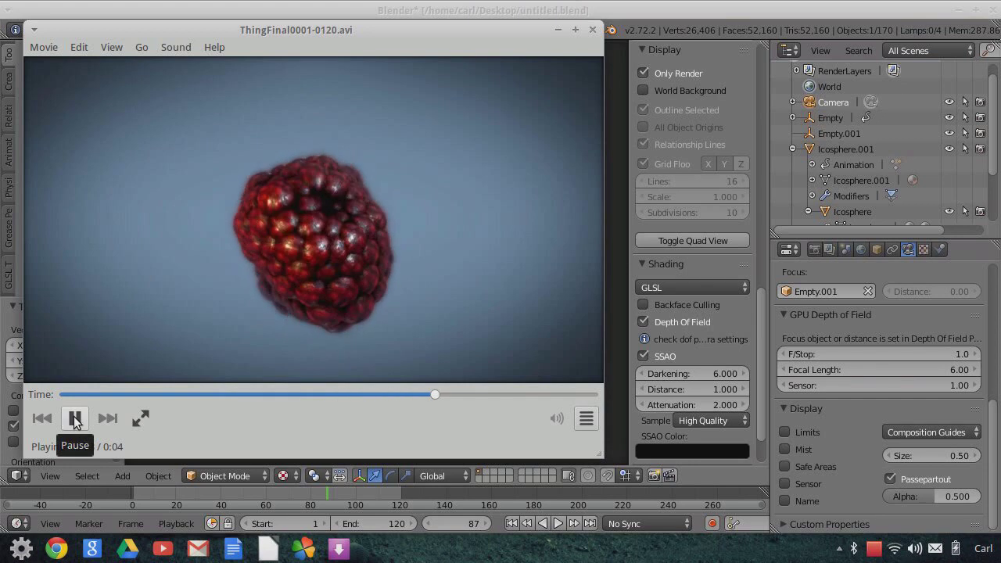
pyautogui.click(75, 419)
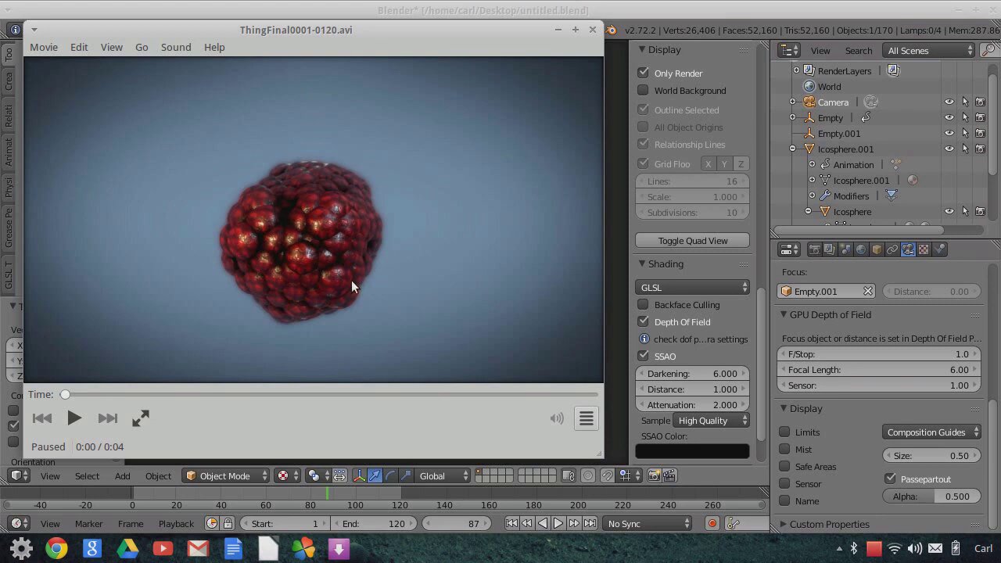
pyautogui.click(74, 418)
pyautogui.click(74, 419)
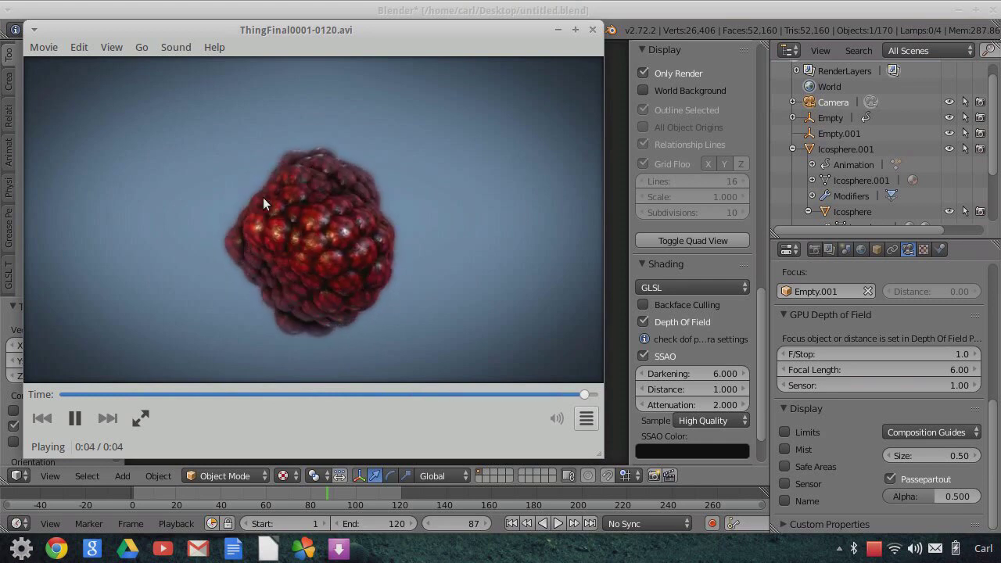
pyautogui.click(79, 418)
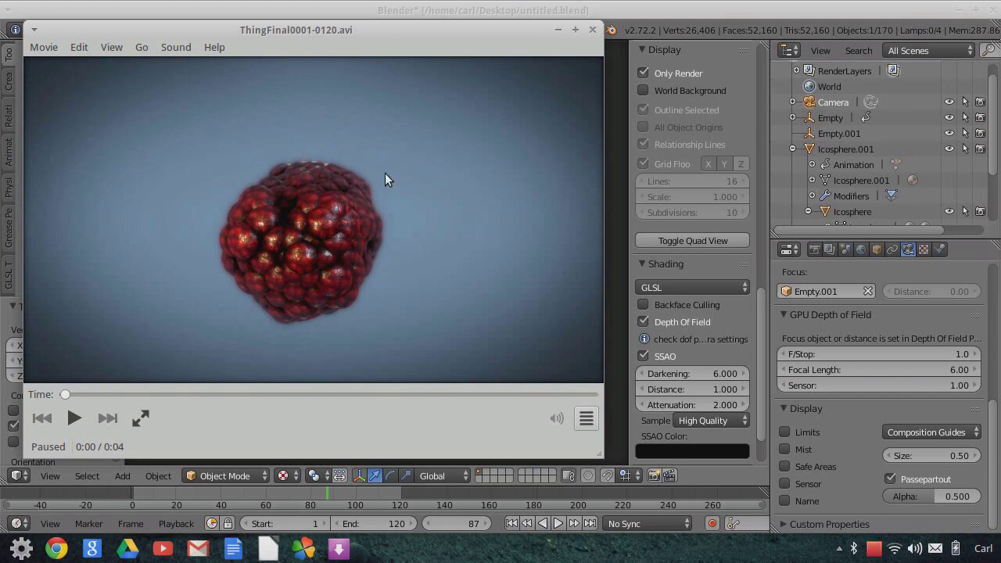
pyautogui.click(74, 418)
pyautogui.click(76, 419)
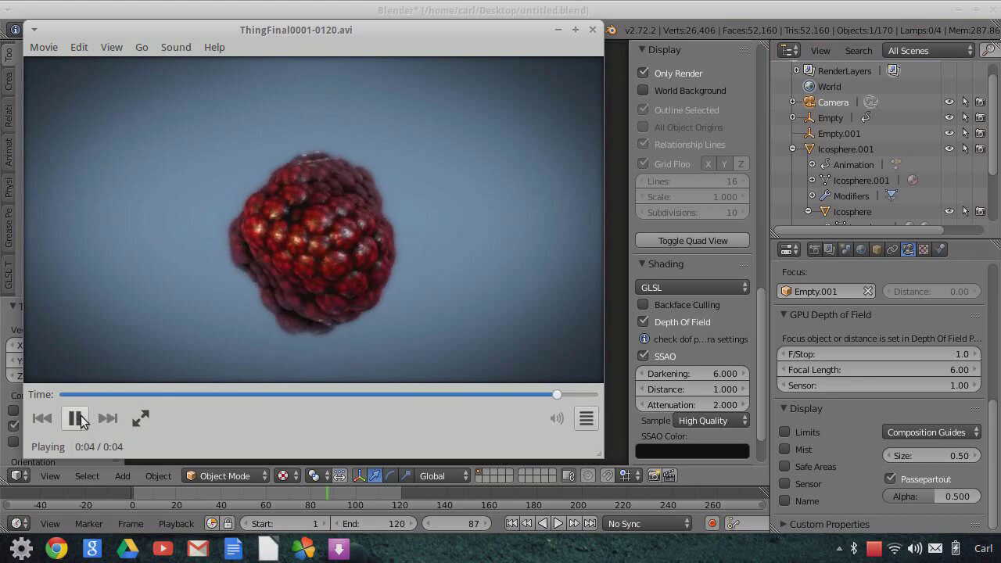
pyautogui.click(81, 417)
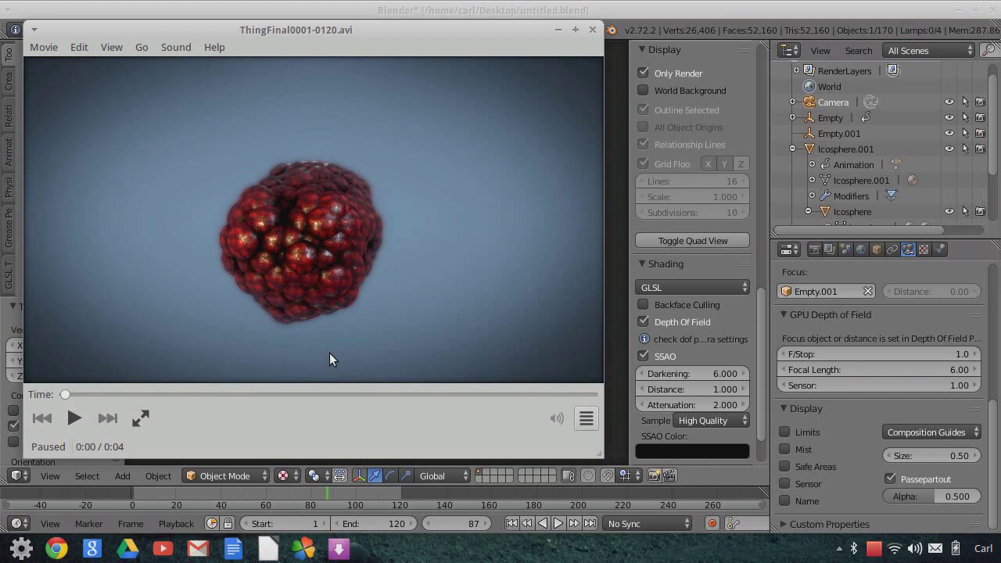
pyautogui.click(74, 418)
pyautogui.click(76, 418)
pyautogui.click(74, 419)
pyautogui.click(74, 419)
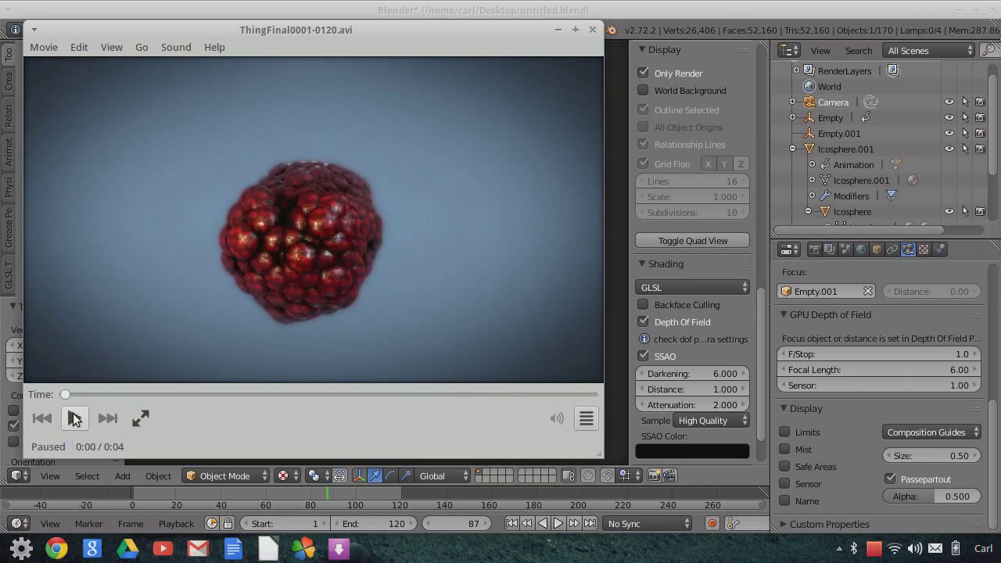
# Step: Switch to Google Chrome and examine the matcap sphere examples in the Google image search results
pyautogui.click(838, 554)
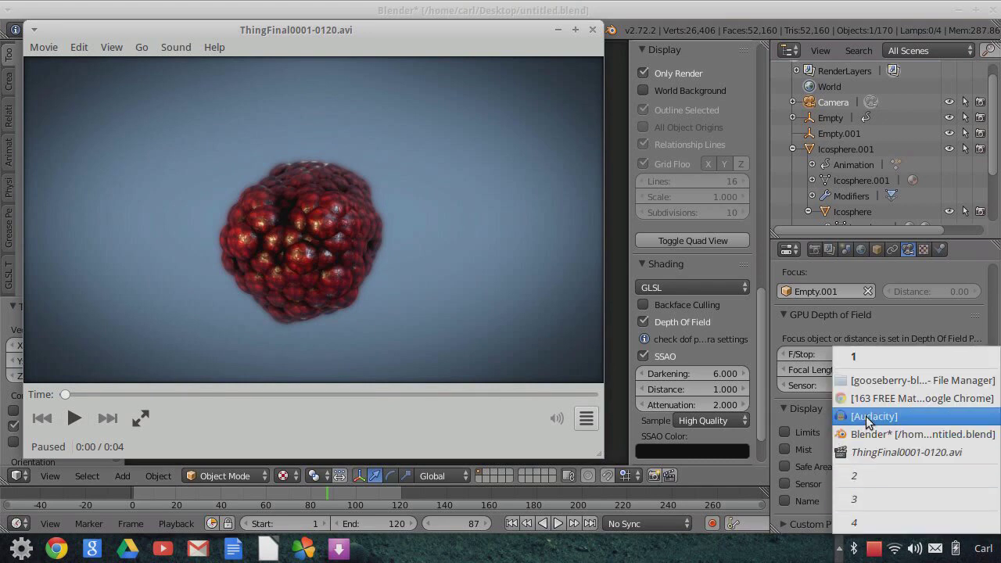
pyautogui.click(867, 399)
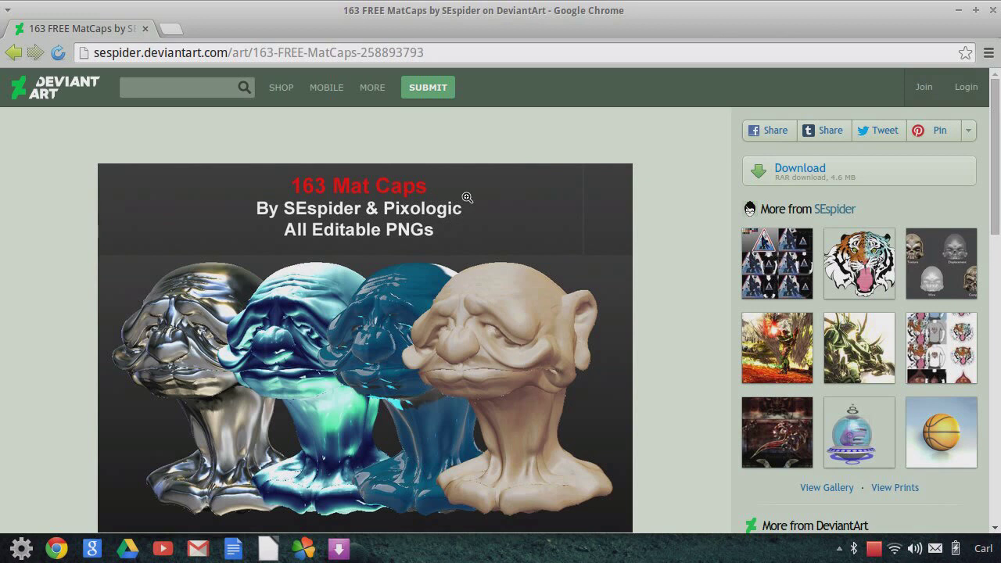
pyautogui.click(171, 29)
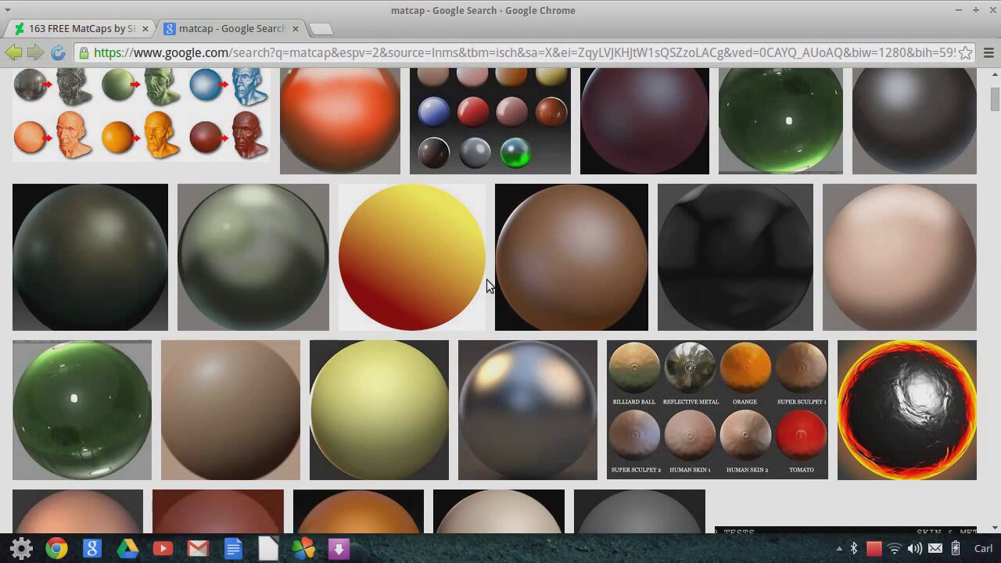
pyautogui.scroll(1, 486, 279)
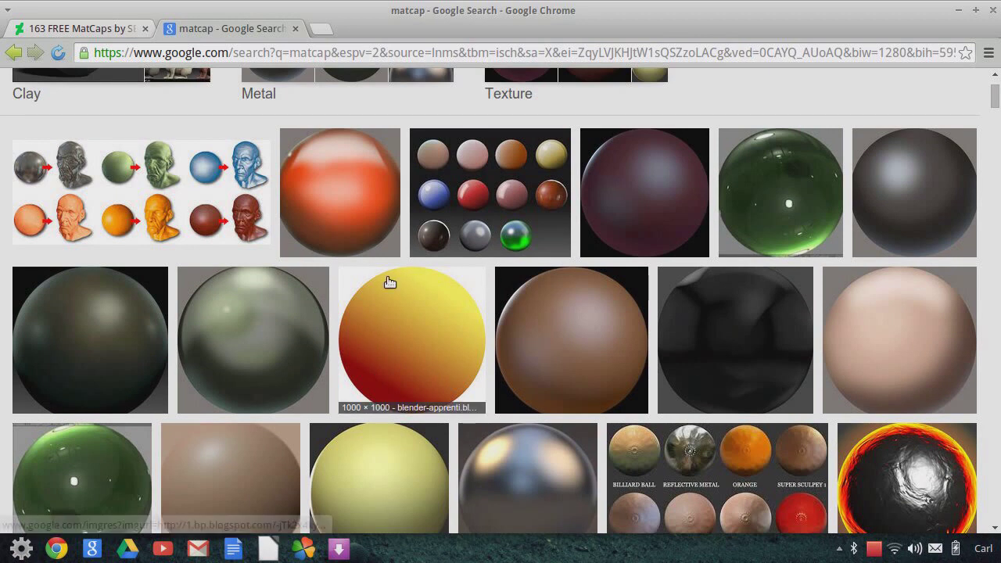
pyautogui.scroll(1, 426, 287)
pyautogui.scroll(1, 427, 289)
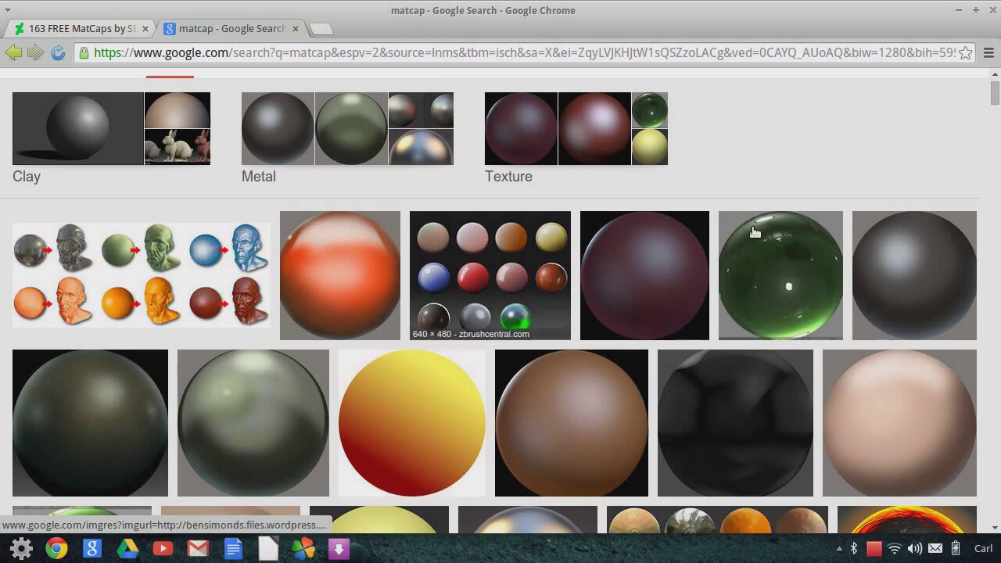
pyautogui.scroll(-4, 502, 276)
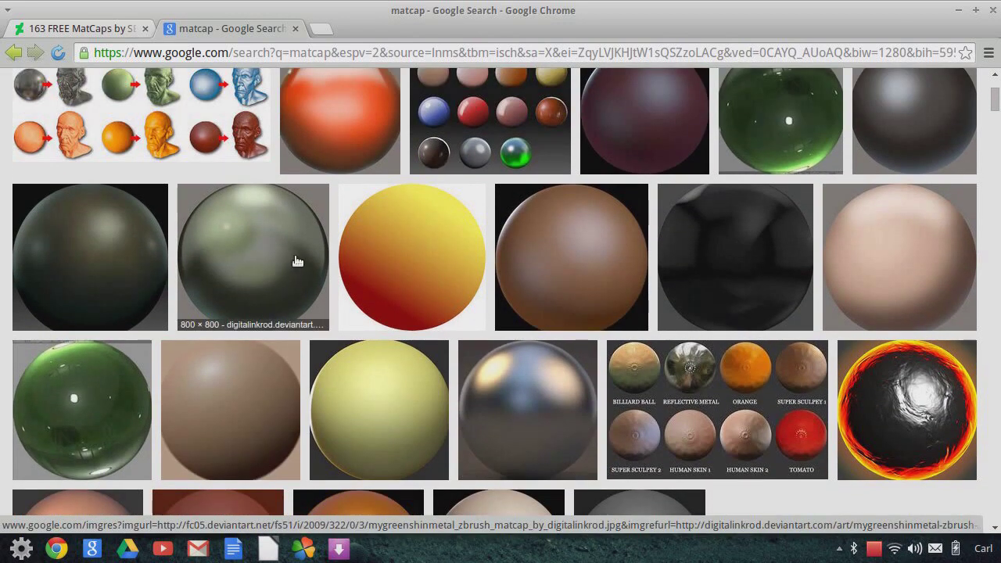
pyautogui.scroll(-2, 374, 274)
pyautogui.scroll(3, 374, 273)
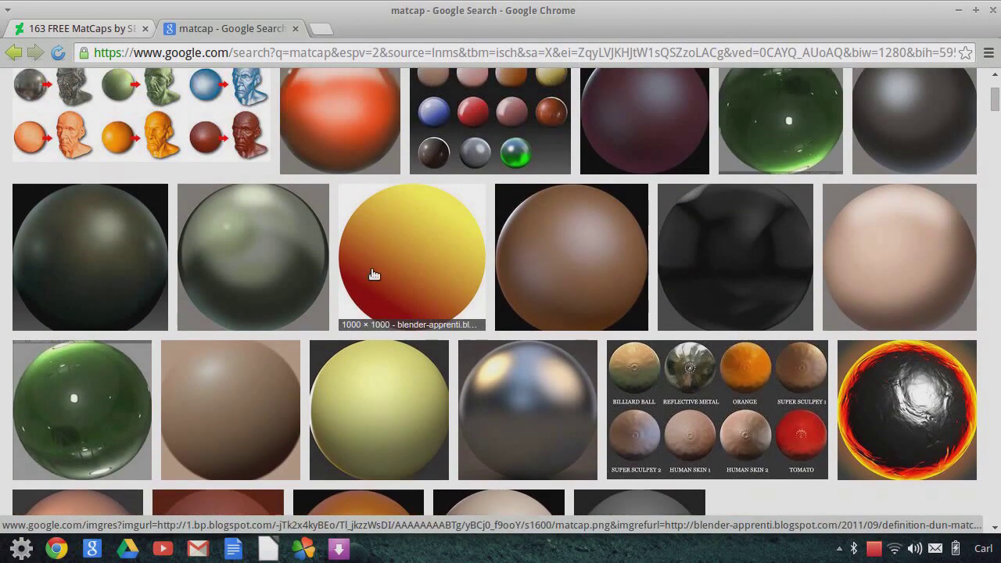
pyautogui.scroll(1, 373, 273)
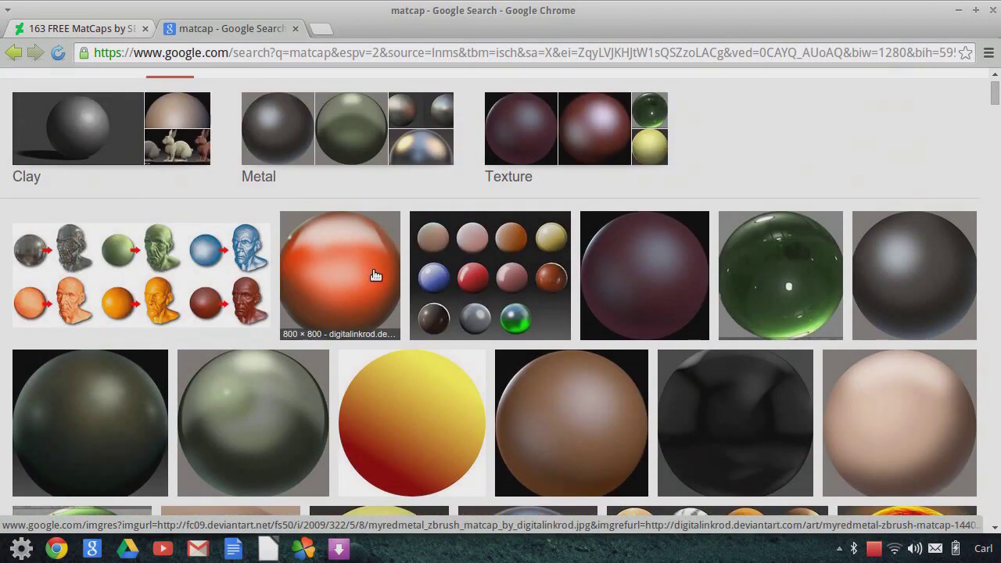
pyautogui.scroll(-5, 688, 258)
pyautogui.scroll(-3, 695, 279)
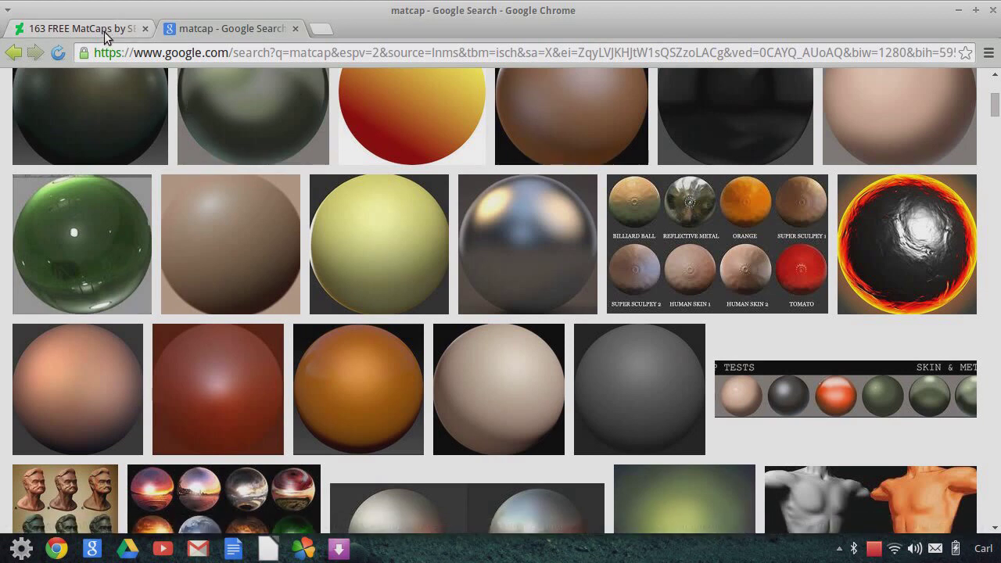
# Step: Switch to Blender and preview the object in Solid viewport shading with Matcap enabled, using the gold metallic matcap
pyautogui.click(840, 550)
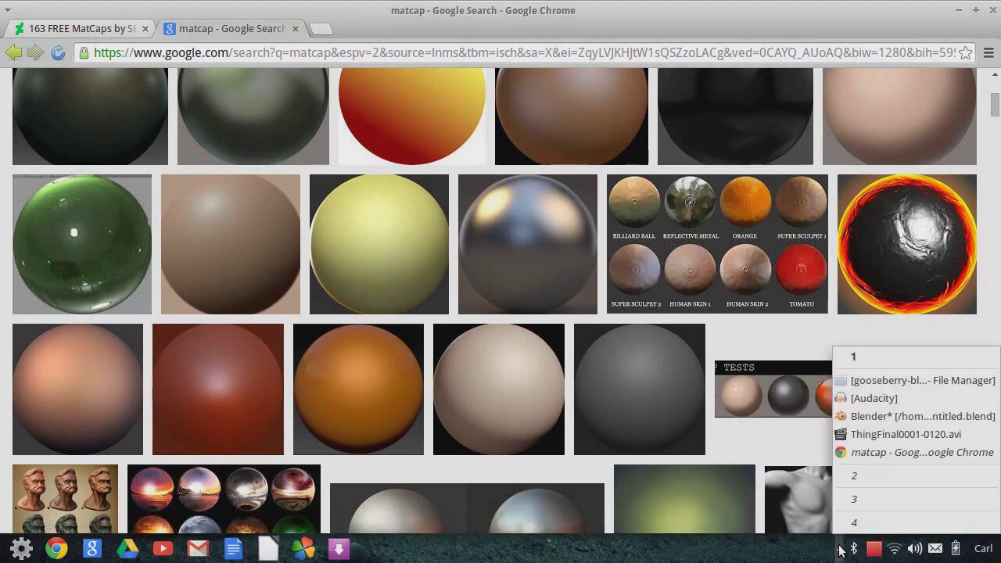
pyautogui.click(872, 416)
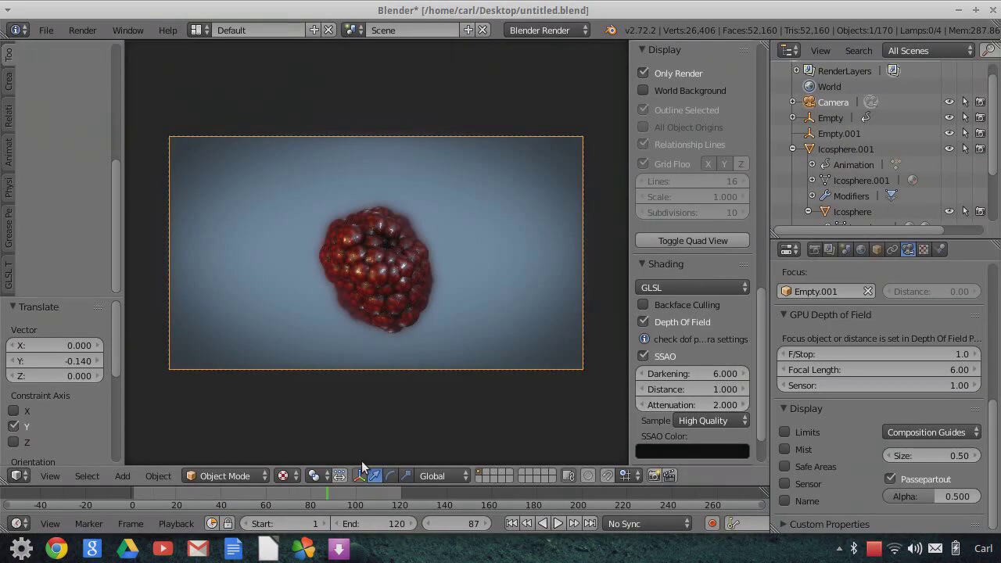
pyautogui.click(286, 477)
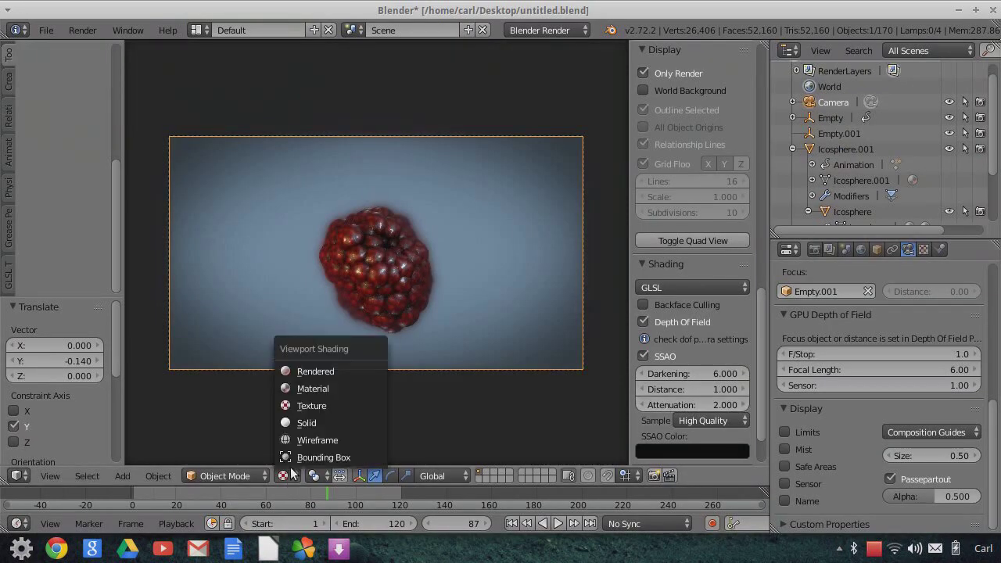
pyautogui.click(300, 422)
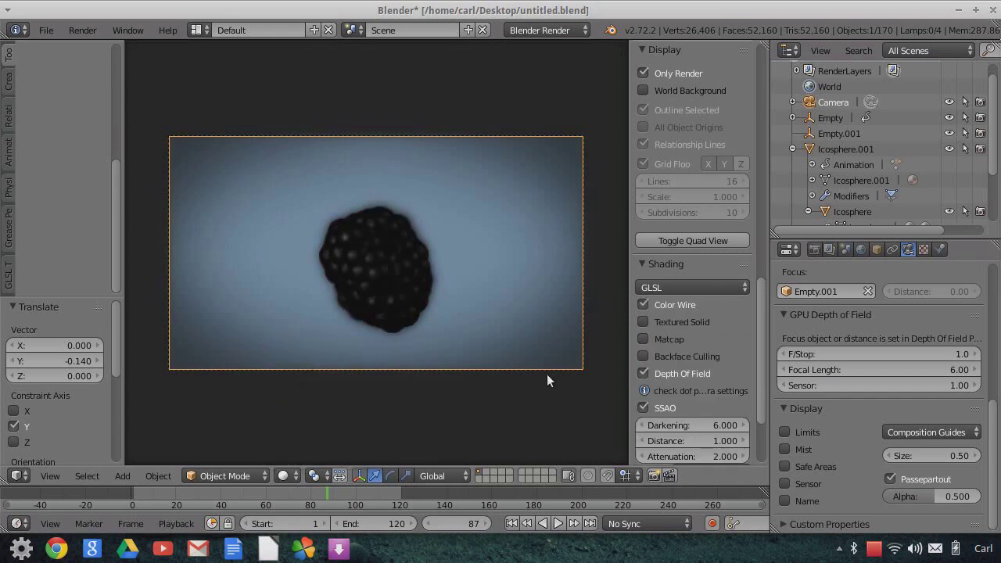
pyautogui.click(642, 338)
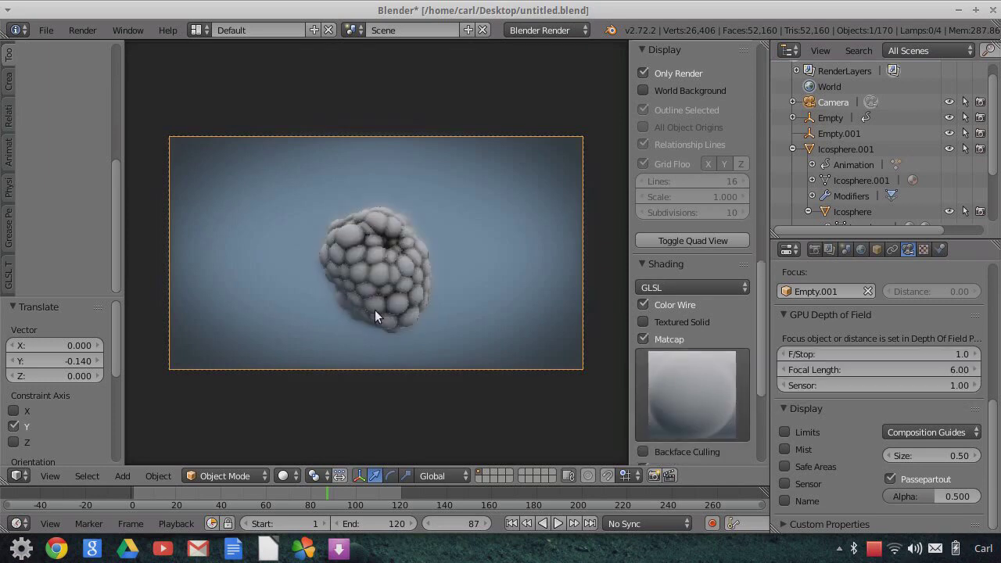
pyautogui.click(683, 386)
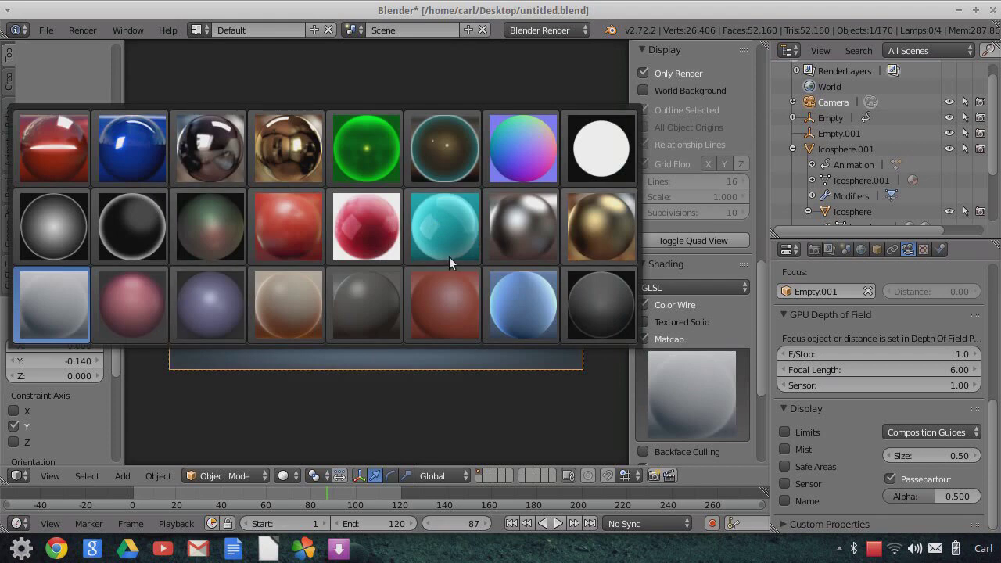
pyautogui.click(588, 228)
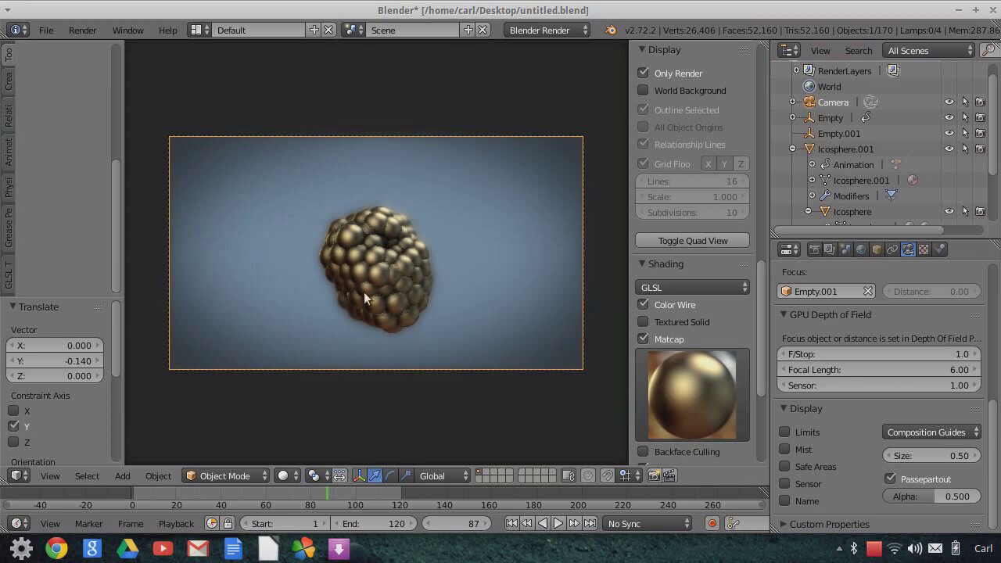
# Step: Disable Matcap and set the viewport shading to Texture
pyautogui.click(664, 391)
pyautogui.click(643, 339)
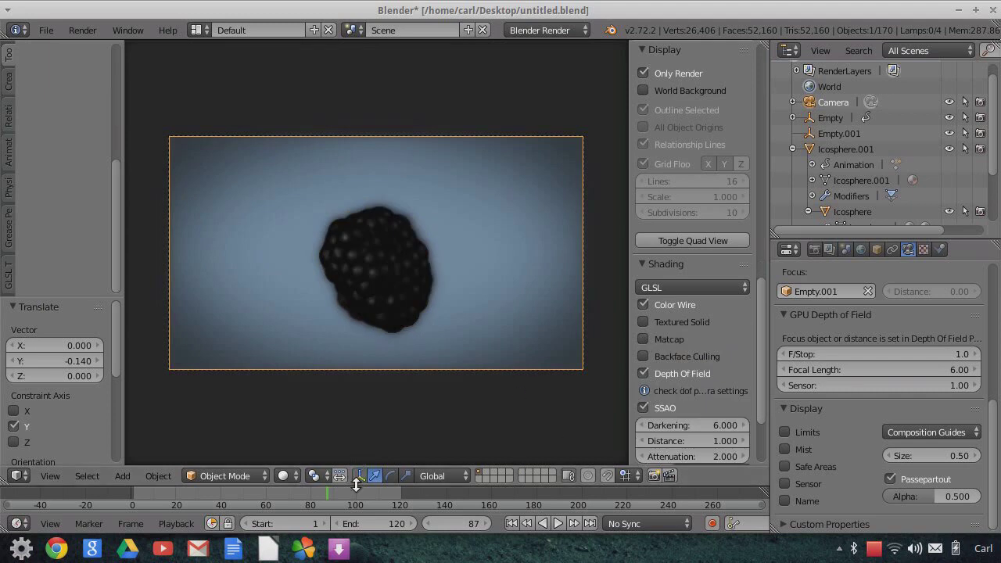
pyautogui.click(286, 476)
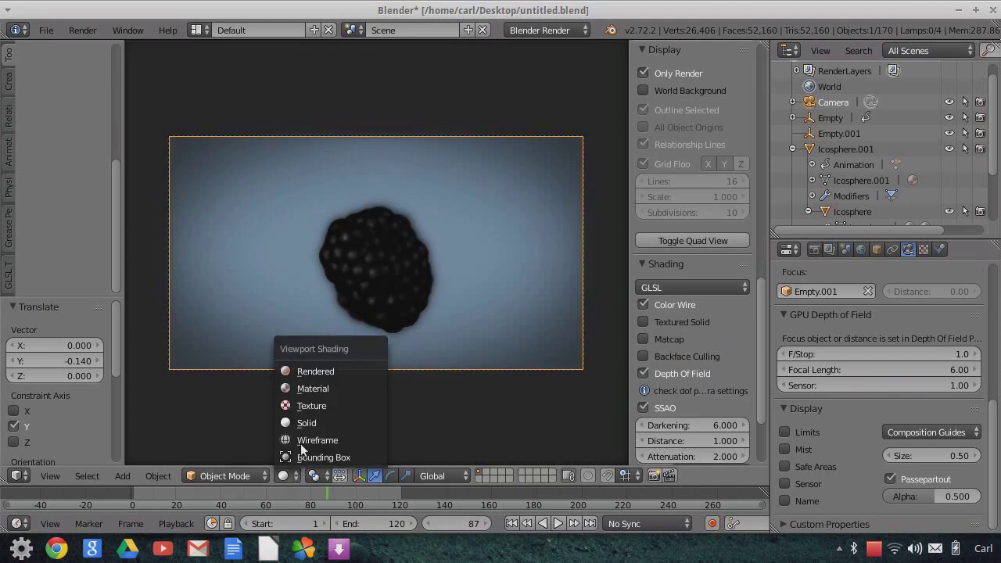
pyautogui.click(321, 403)
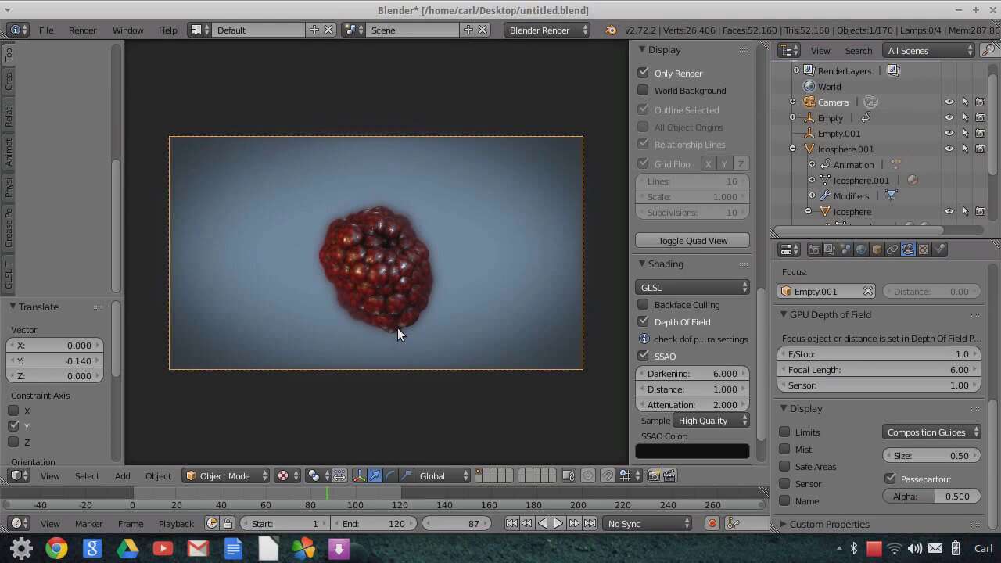
# Step: Switch to Google Chrome and examine the preview and description of the 163 FREE MatCaps pack on DeviantArt
pyautogui.click(841, 551)
pyautogui.click(862, 440)
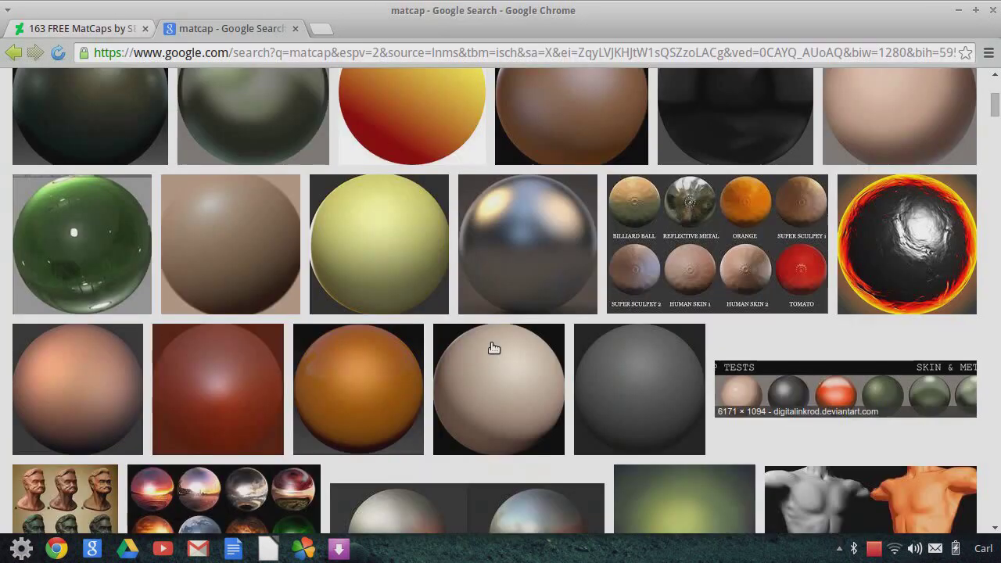
pyautogui.click(76, 28)
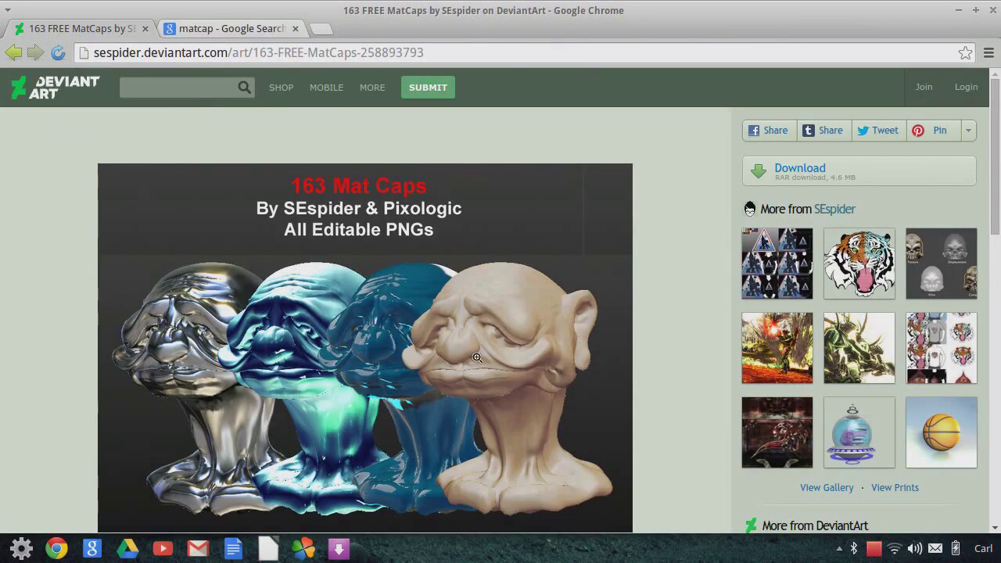
pyautogui.scroll(-1, 480, 356)
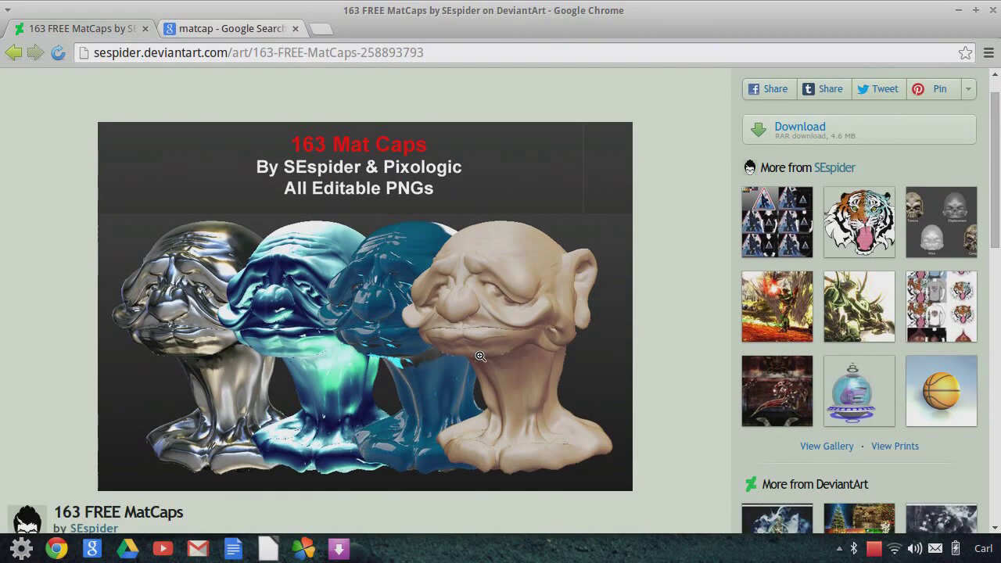
pyautogui.scroll(-3, 480, 356)
pyautogui.scroll(3, 480, 356)
pyautogui.scroll(-7, 542, 399)
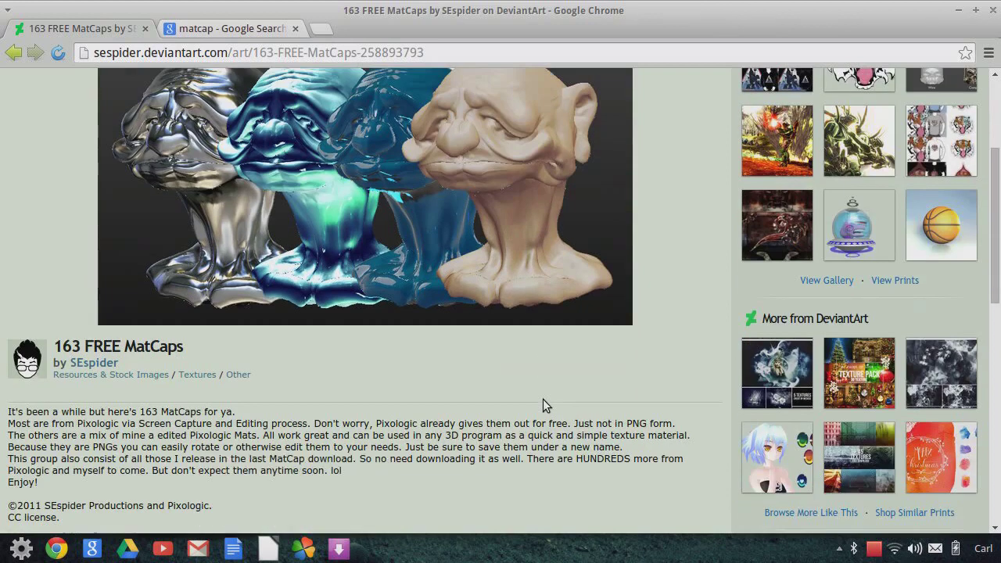
pyautogui.scroll(8, 542, 399)
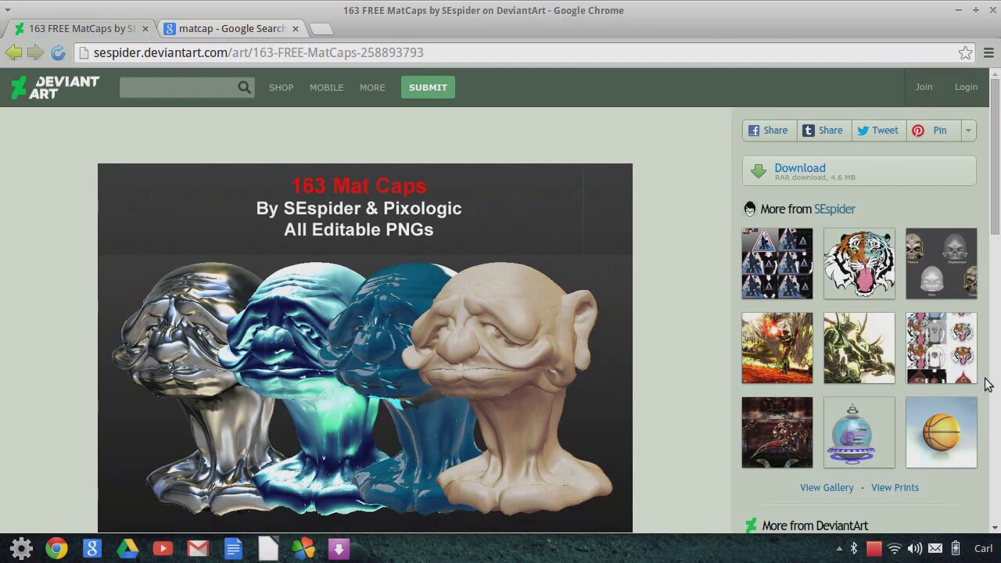
# Step: Switch to Blender and return the animation to its first frame
pyautogui.click(872, 545)
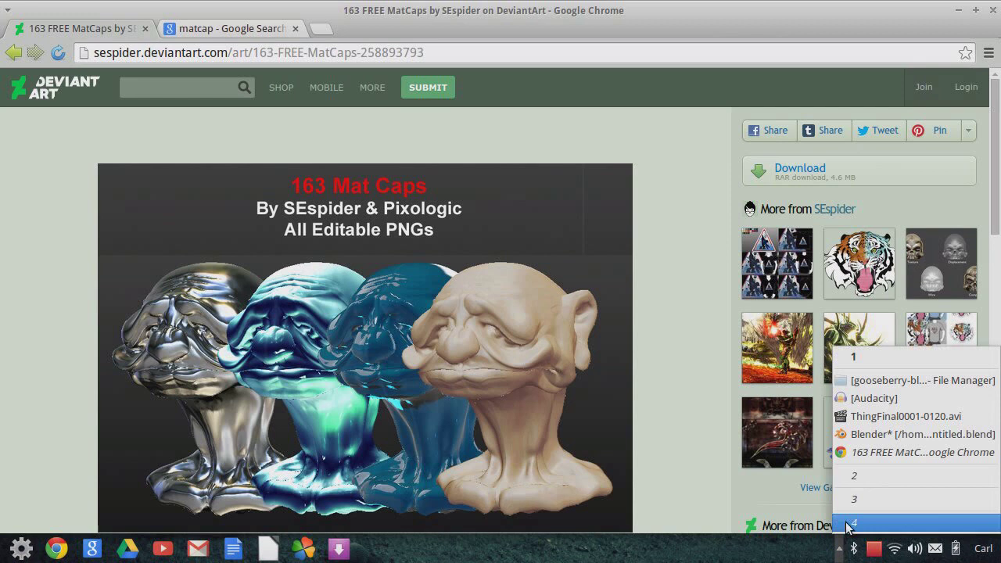
pyautogui.click(871, 434)
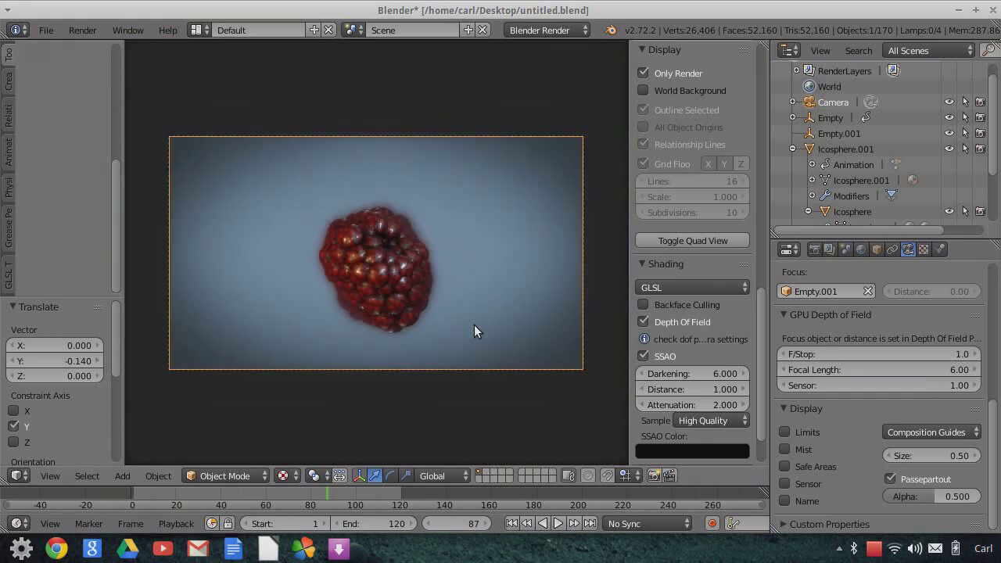
pyautogui.click(511, 523)
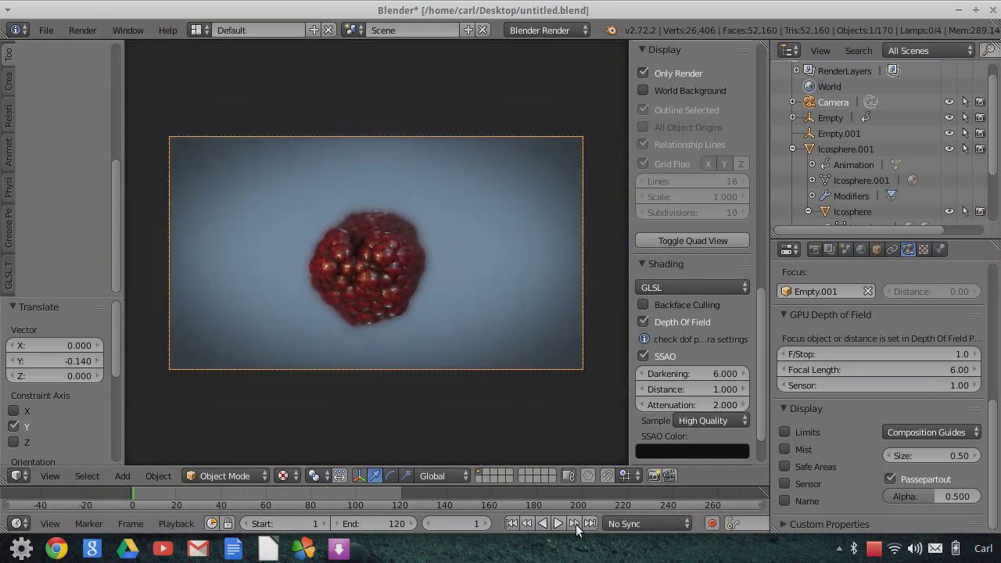
# Step: Play the berry animation in the camera view and stop it at frame 71
pyautogui.click(556, 522)
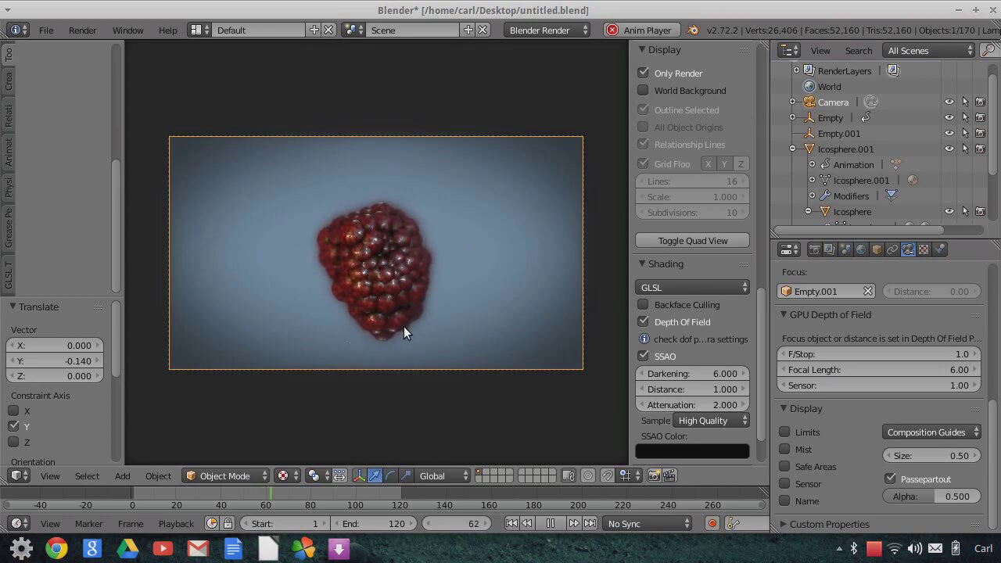
pyautogui.press('Home')
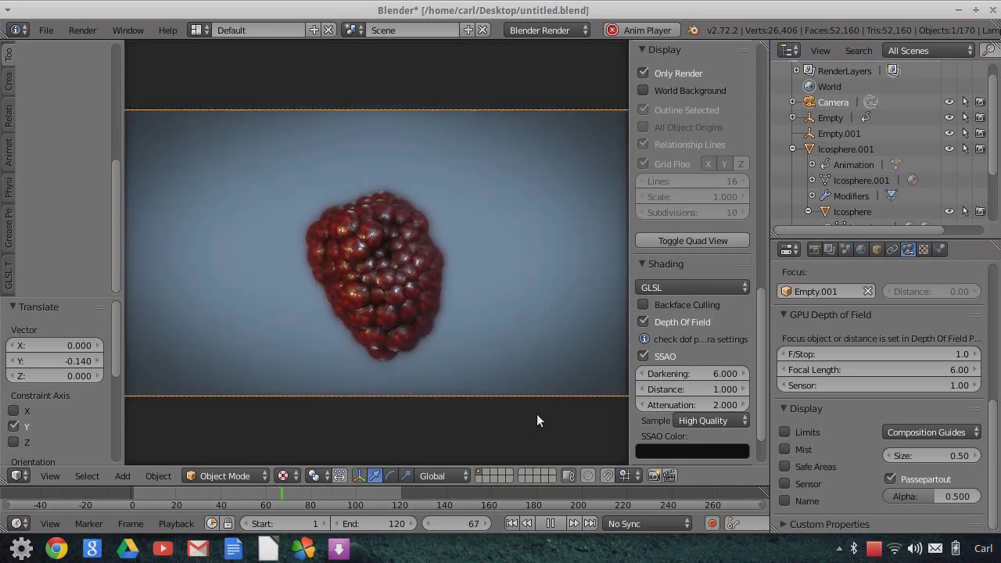
pyautogui.click(550, 523)
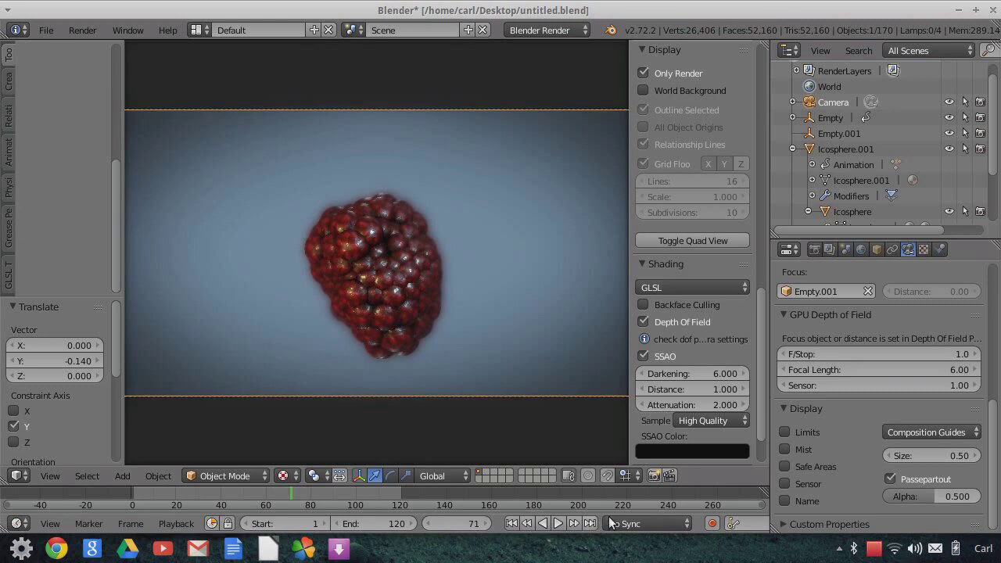
# Step: Render the current frame and examine the berry up close in the render result
pyautogui.press('F12')
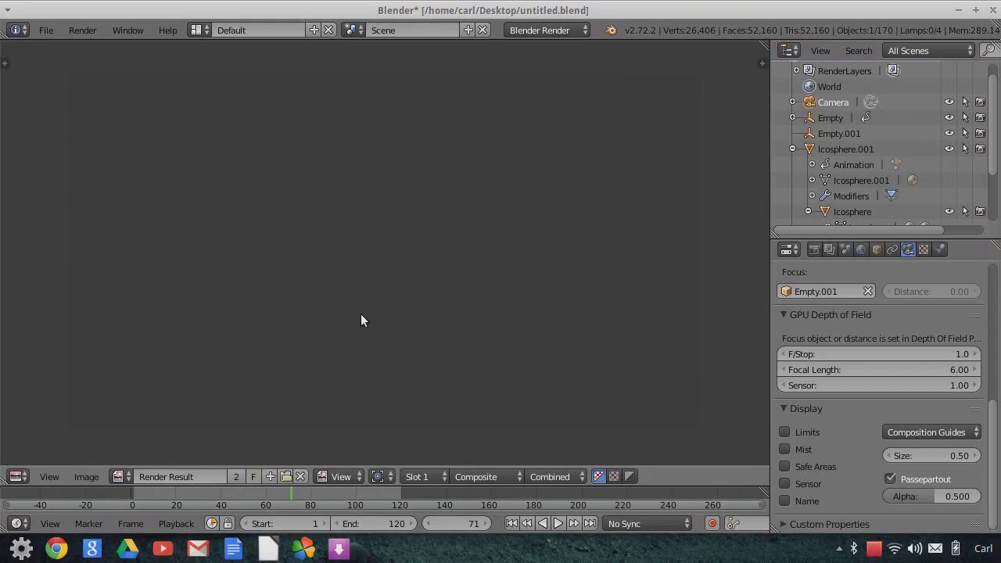
pyautogui.scroll(1, 369, 298)
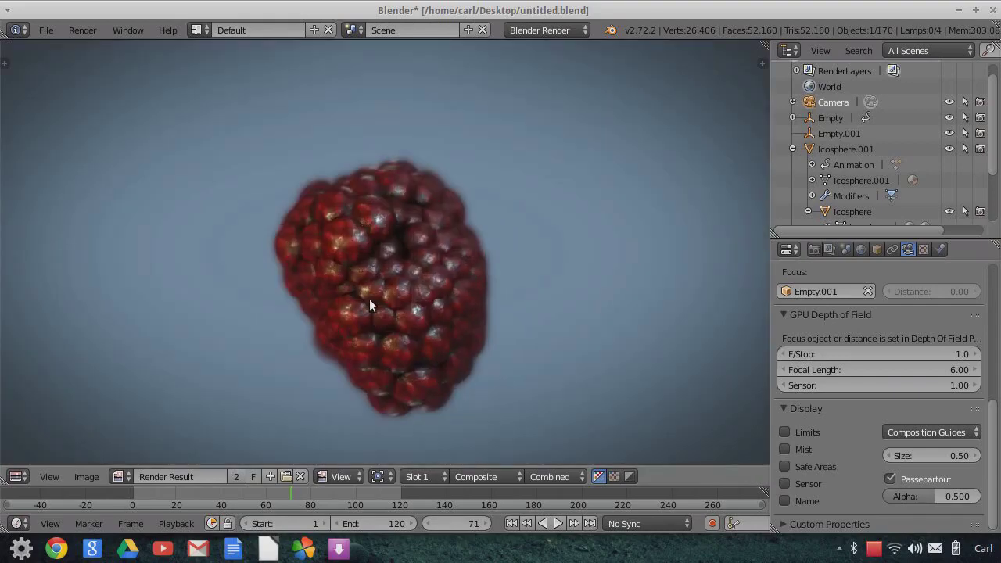
pyautogui.scroll(2, 414, 295)
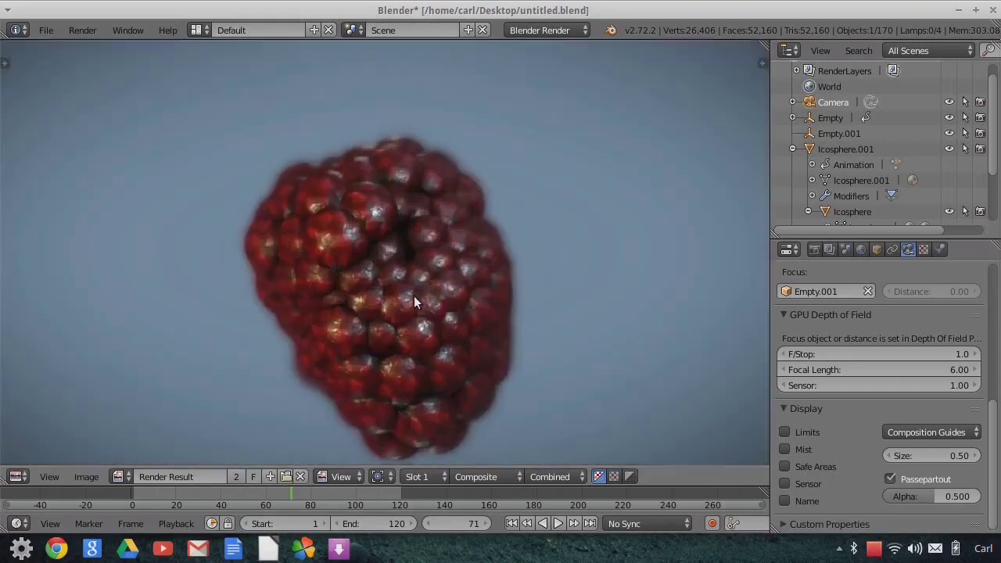
pyautogui.scroll(-2, 413, 295)
pyautogui.scroll(-1, 414, 296)
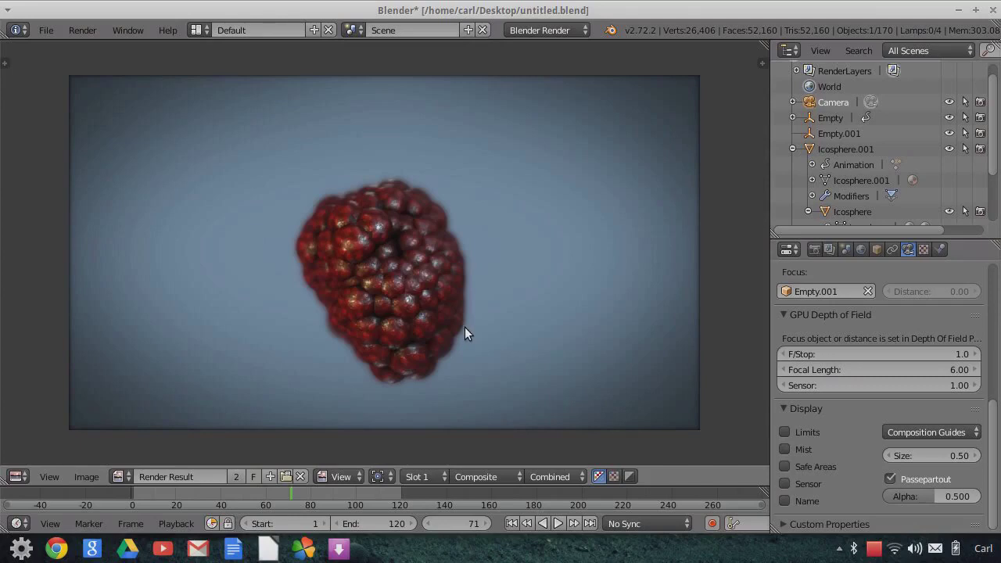
# Step: Switch the image editor back to the 3D View and examine the berry in the viewport
pyautogui.click(16, 476)
pyautogui.click(31, 459)
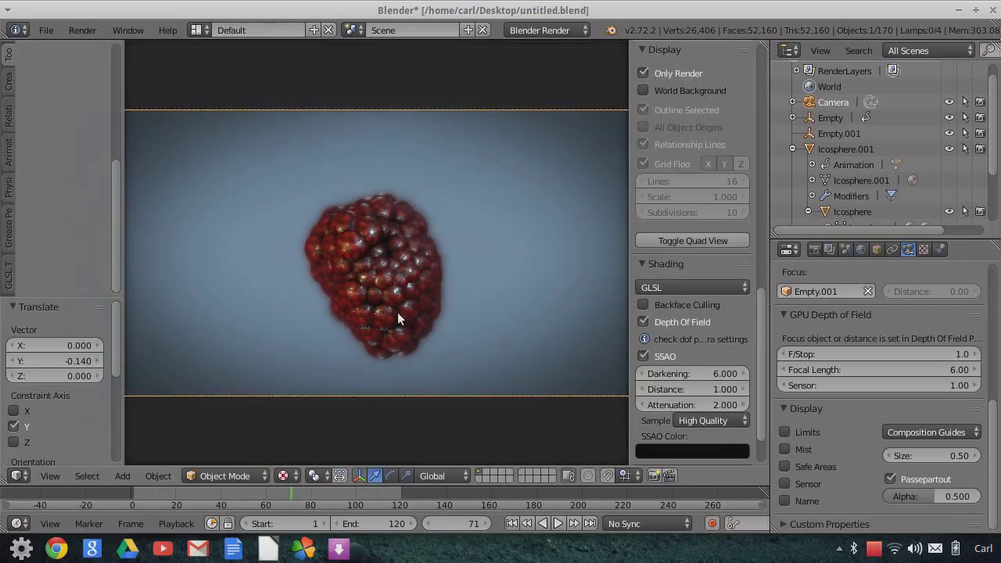
pyautogui.scroll(3, 405, 318)
pyautogui.scroll(-3, 405, 318)
pyautogui.scroll(-2, 386, 247)
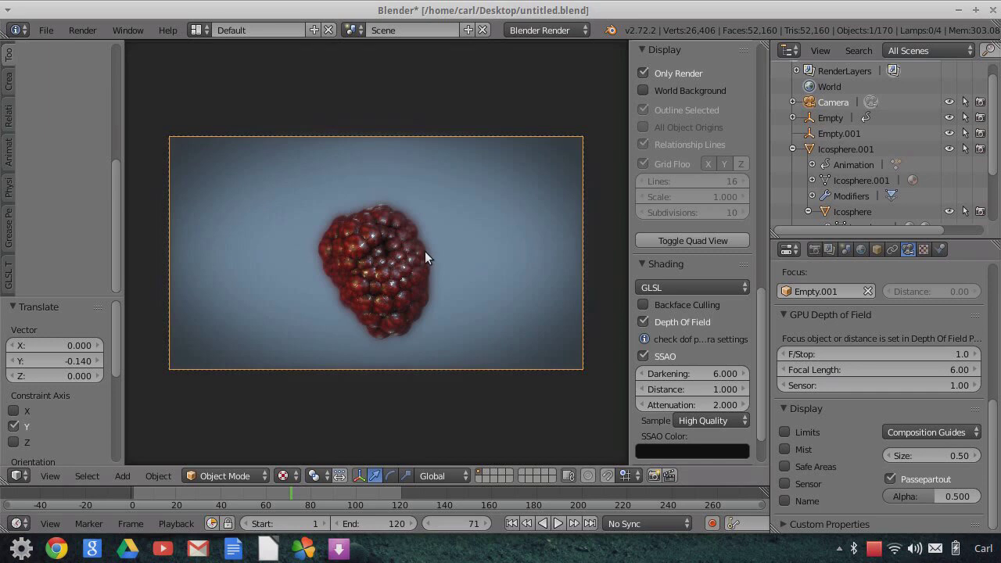
# Step: Set the viewport shading to Solid and turn off SSAO, Depth Of Field and Color Wire
pyautogui.click(294, 476)
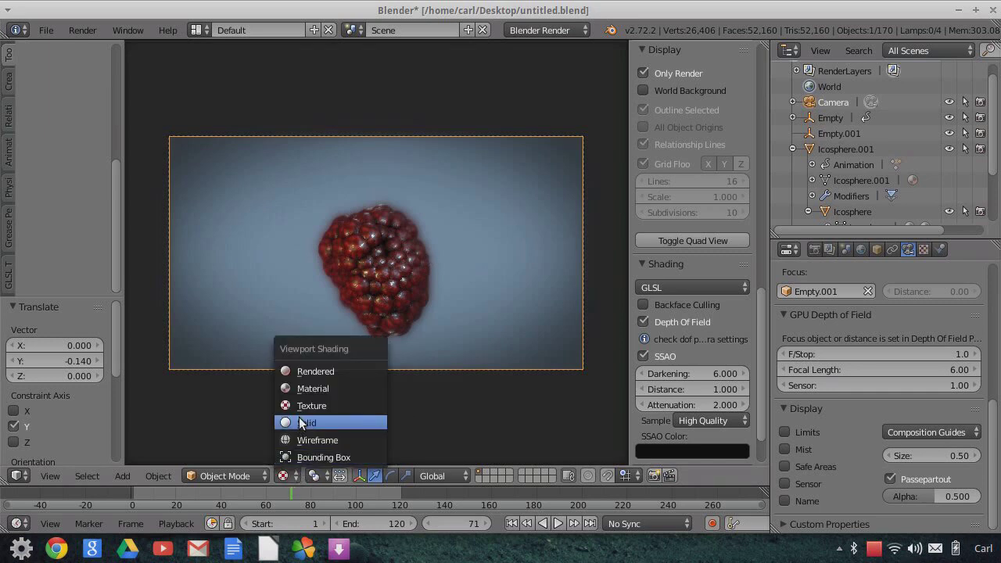
pyautogui.click(397, 419)
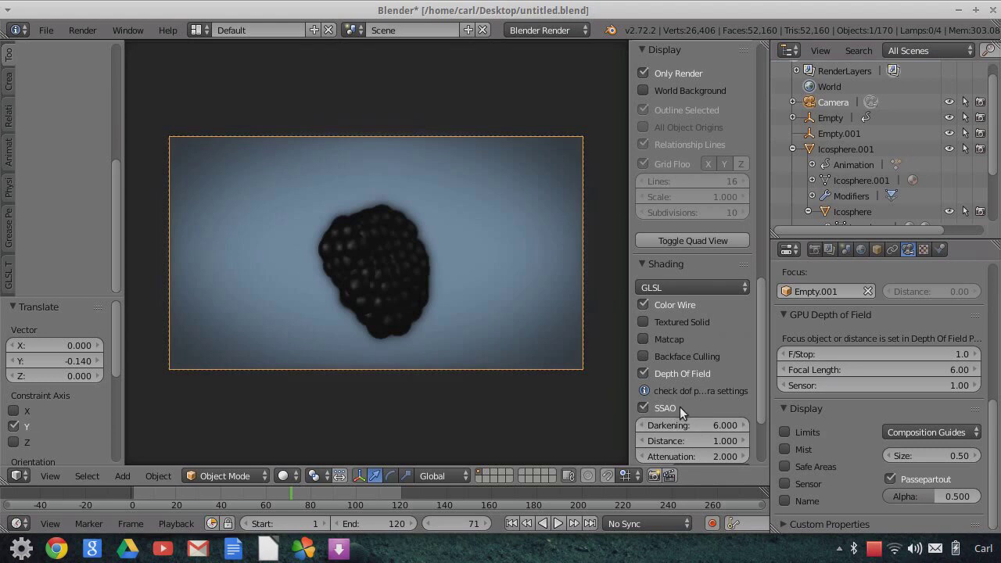
pyautogui.click(643, 407)
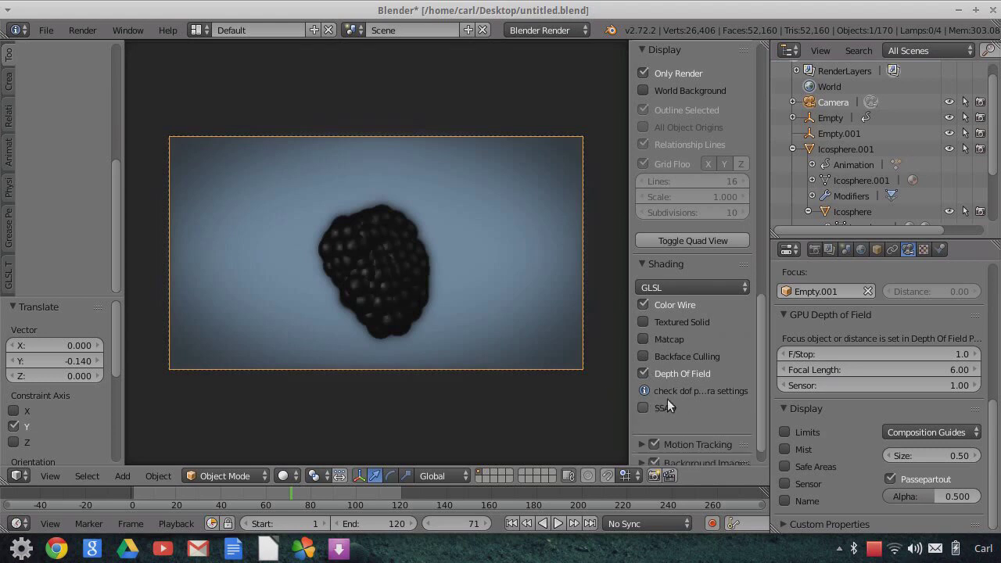
pyautogui.click(643, 372)
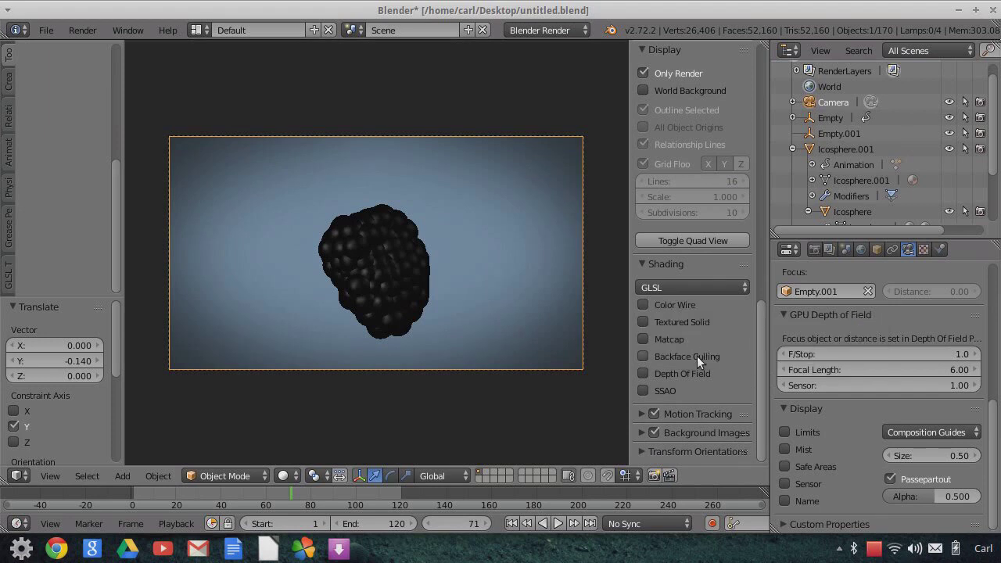
pyautogui.scroll(6, 952, 313)
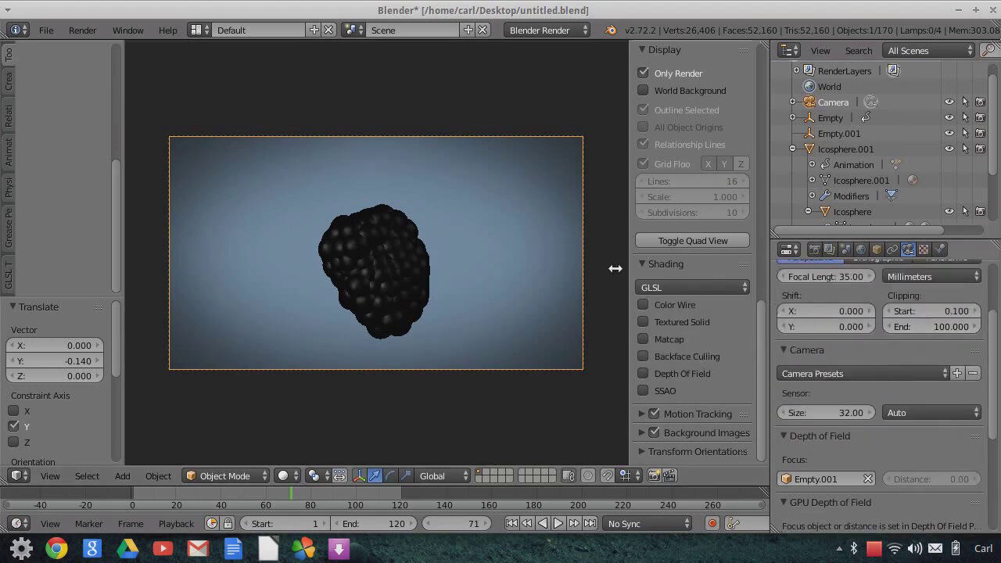
pyautogui.press('Home')
pyautogui.scroll(-1, 462, 270)
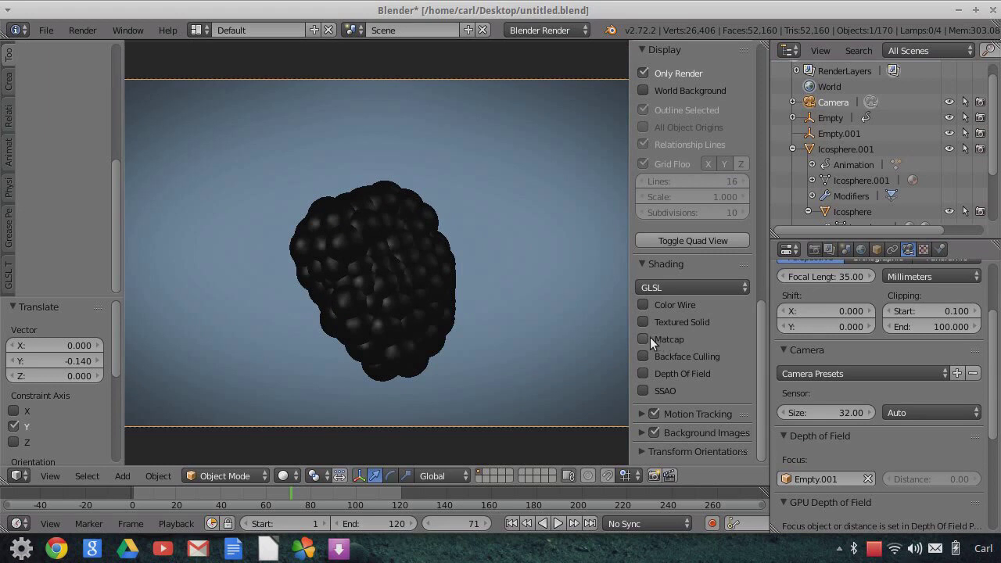
# Step: Enable Matcap for the viewport, try the light blue matcap, and choose the dark grey one instead
pyautogui.click(653, 338)
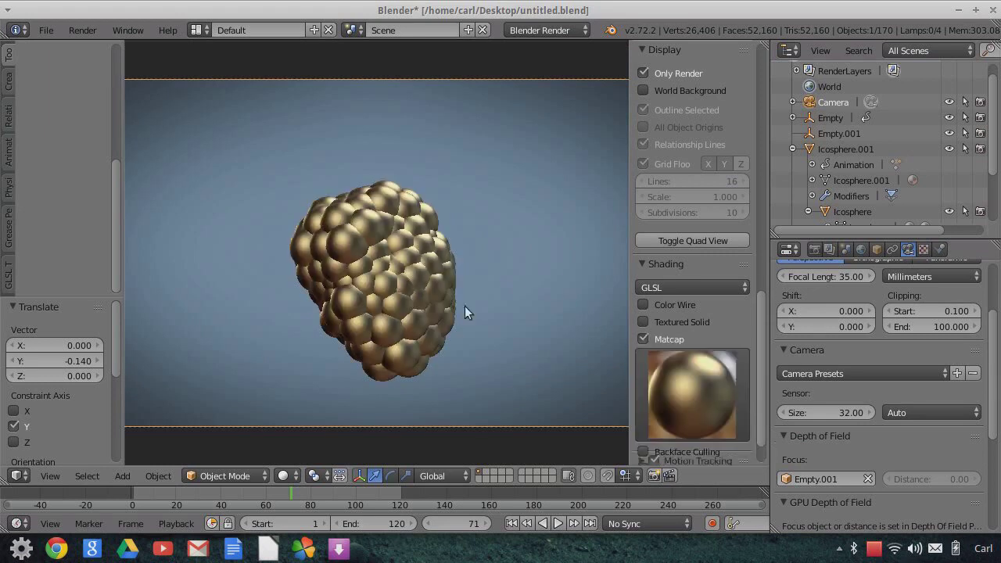
pyautogui.click(697, 394)
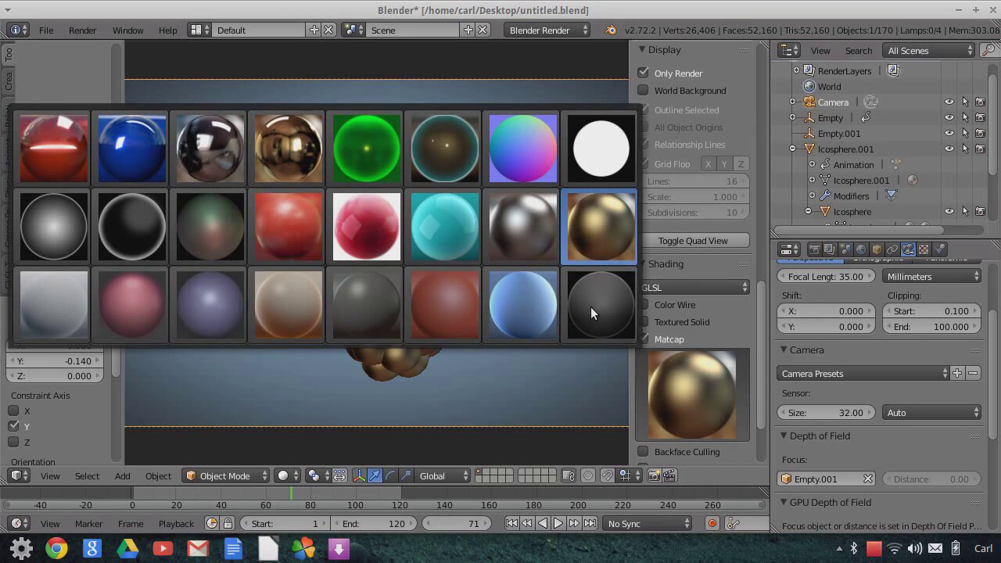
pyautogui.click(522, 307)
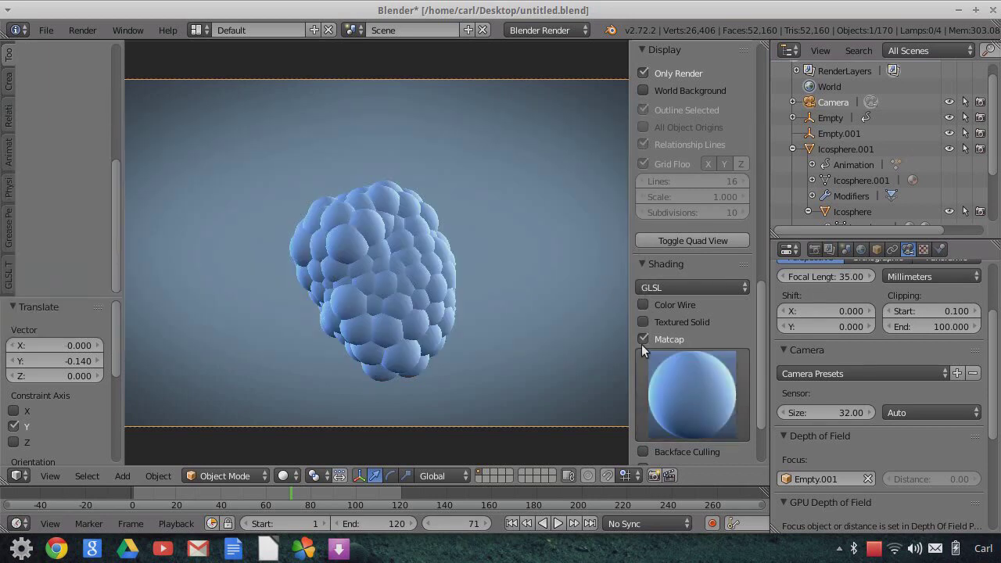
pyautogui.click(716, 413)
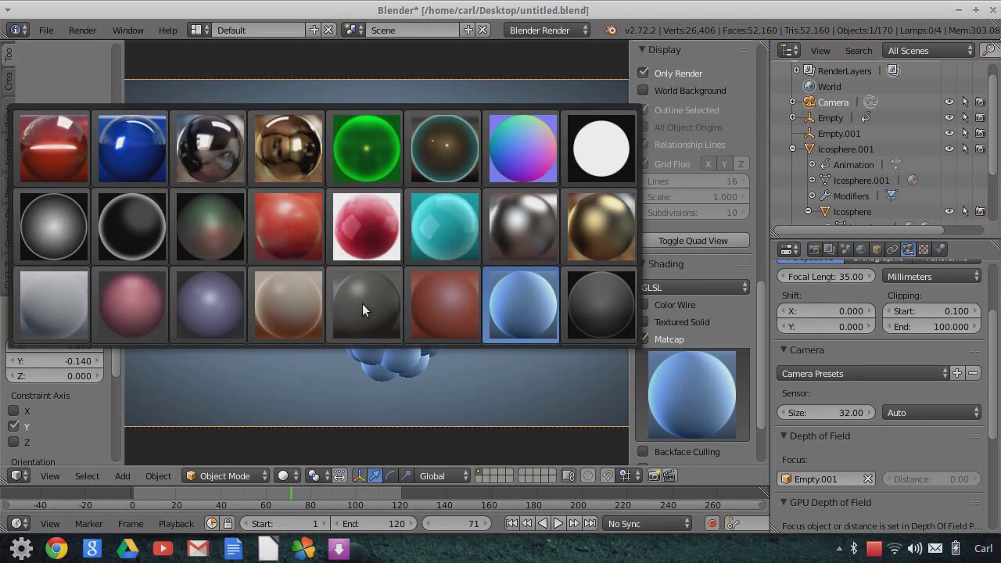
pyautogui.click(577, 307)
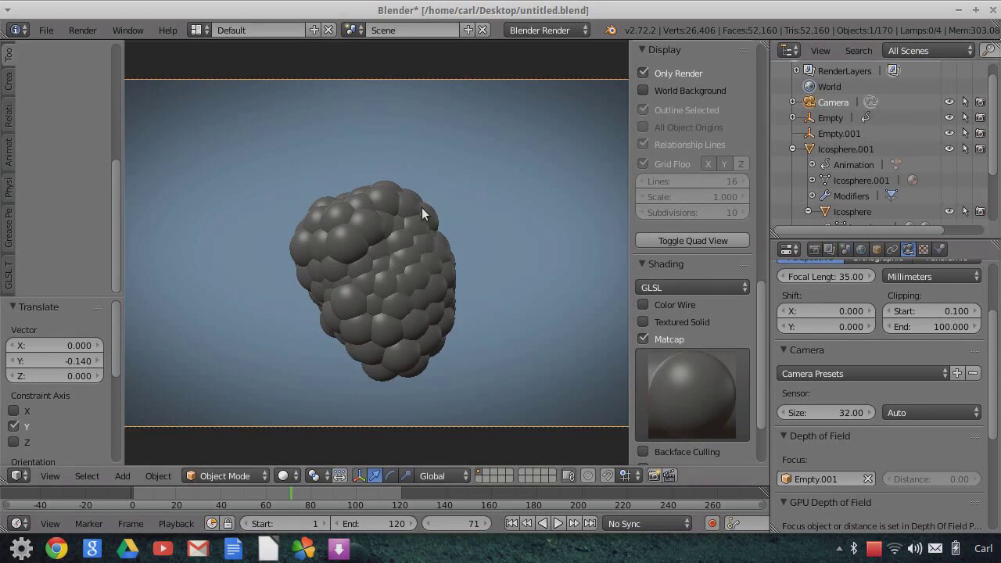
# Step: Select Icosphere.001, inspect its base mesh in Edit Mode and examine its Duplication settings
pyautogui.scroll(-2, 878, 180)
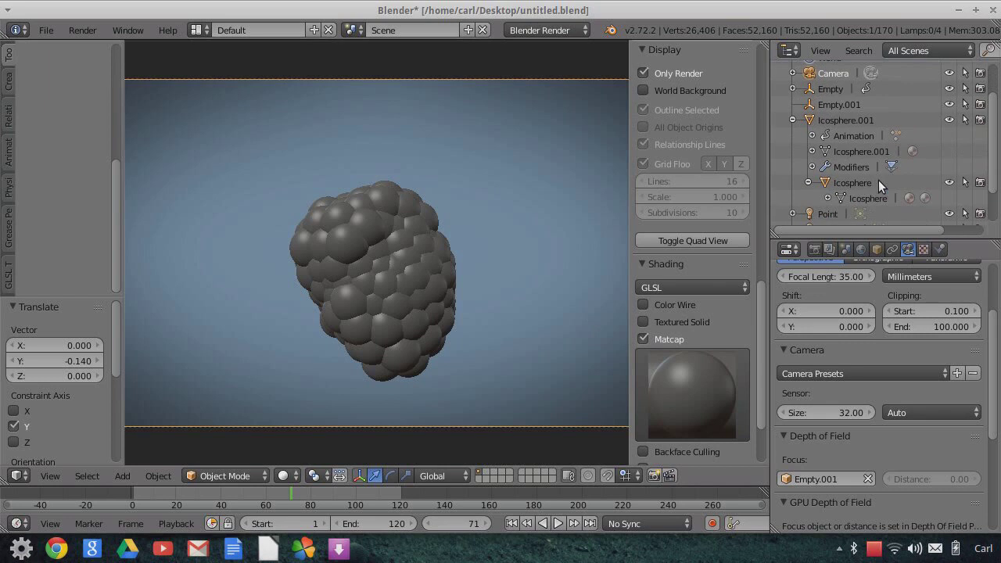
pyautogui.click(826, 182)
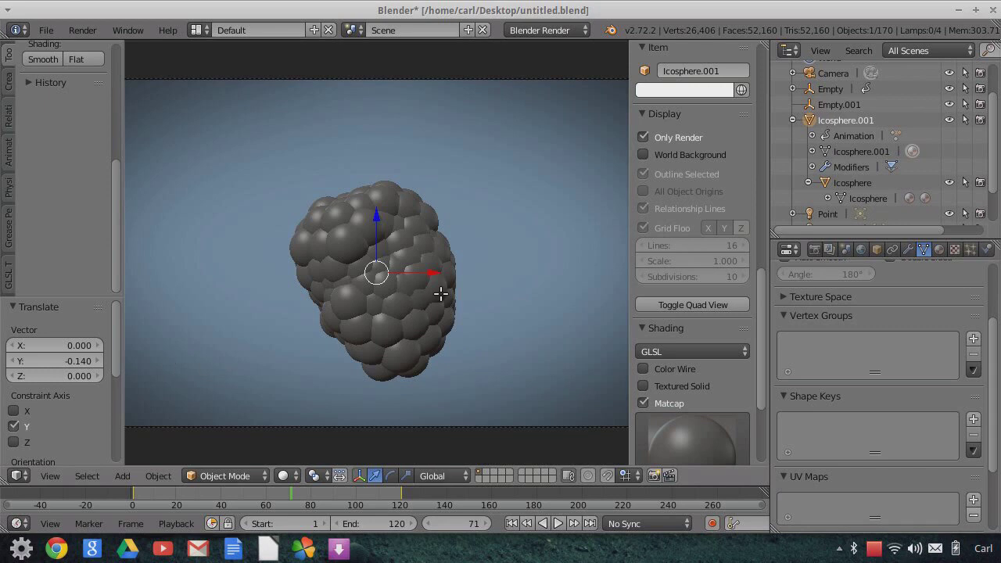
pyautogui.press('Tab')
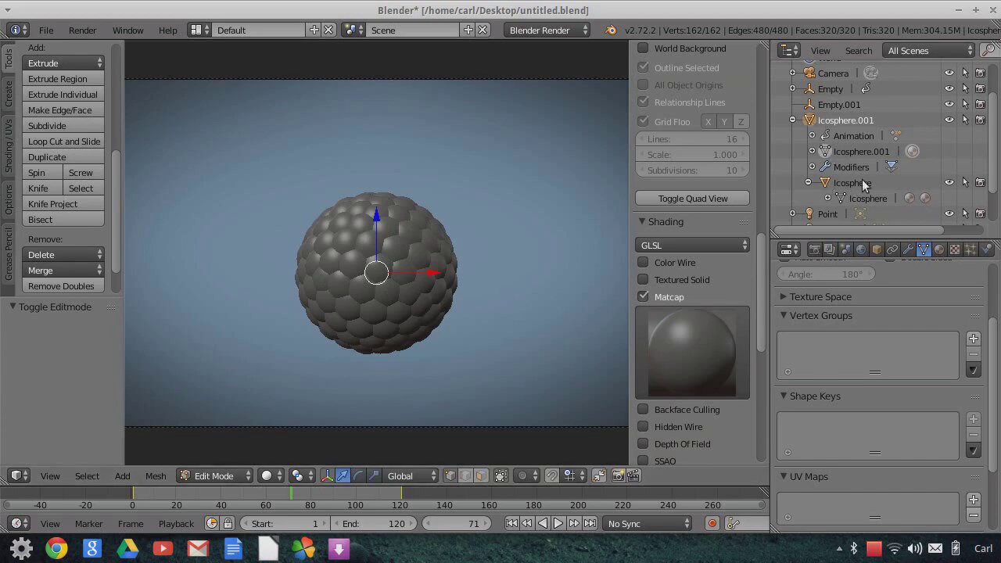
pyautogui.click(876, 248)
pyautogui.scroll(-6, 916, 491)
pyautogui.scroll(-4, 916, 491)
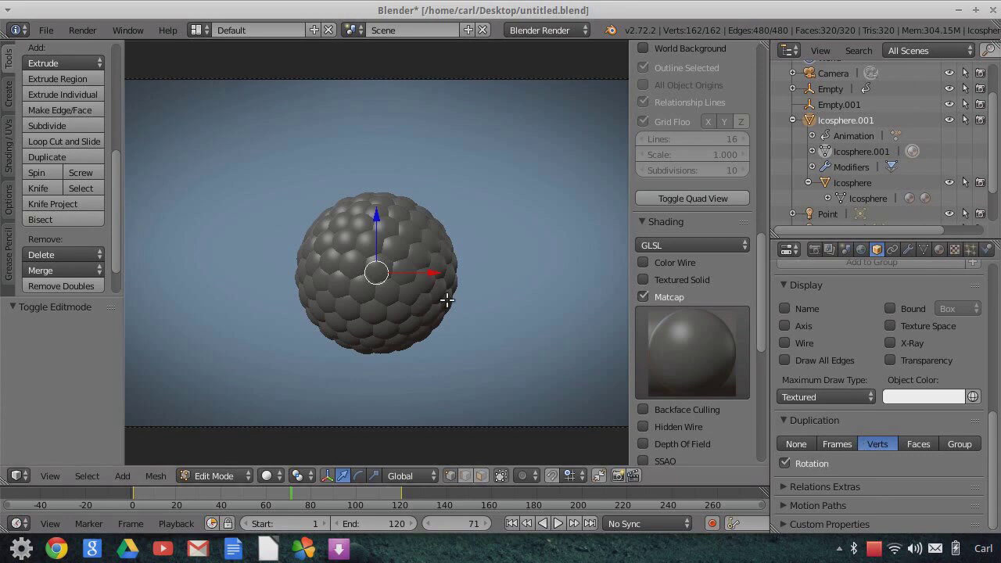
pyautogui.press('Tab')
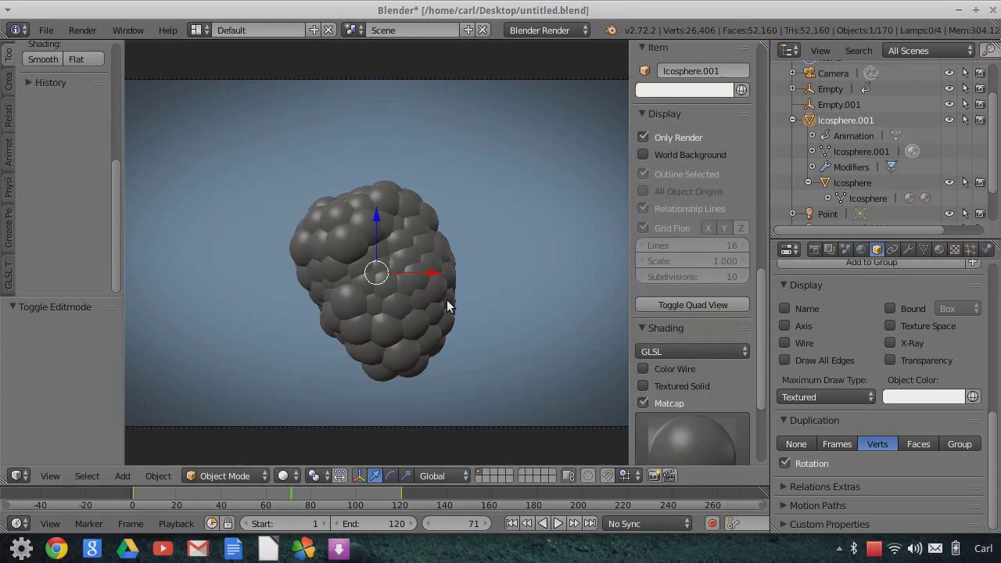
# Step: Select the child object Icosphere, inspect its mesh in Edit Mode, and return to Object Mode
pyautogui.click(834, 183)
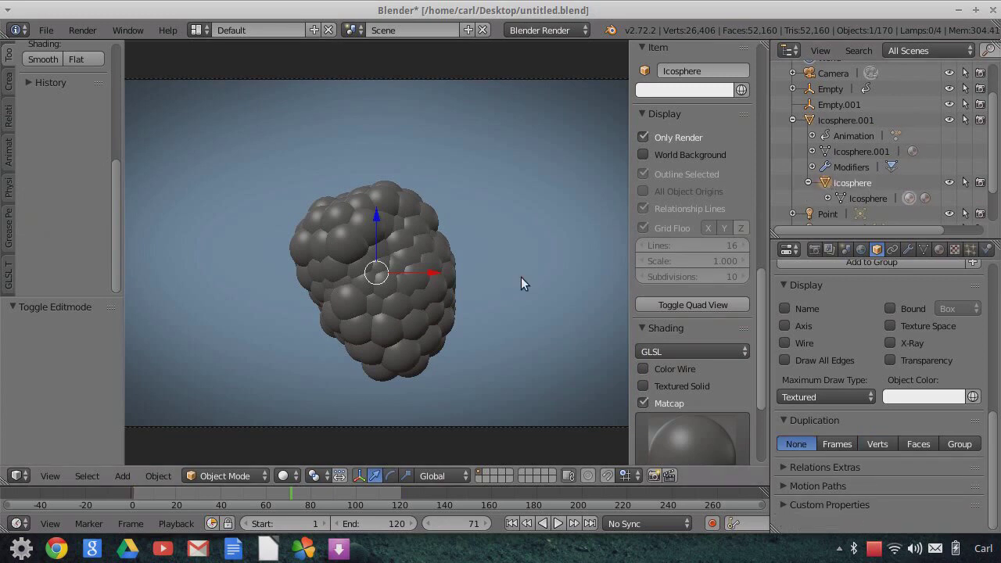
pyautogui.press('Tab')
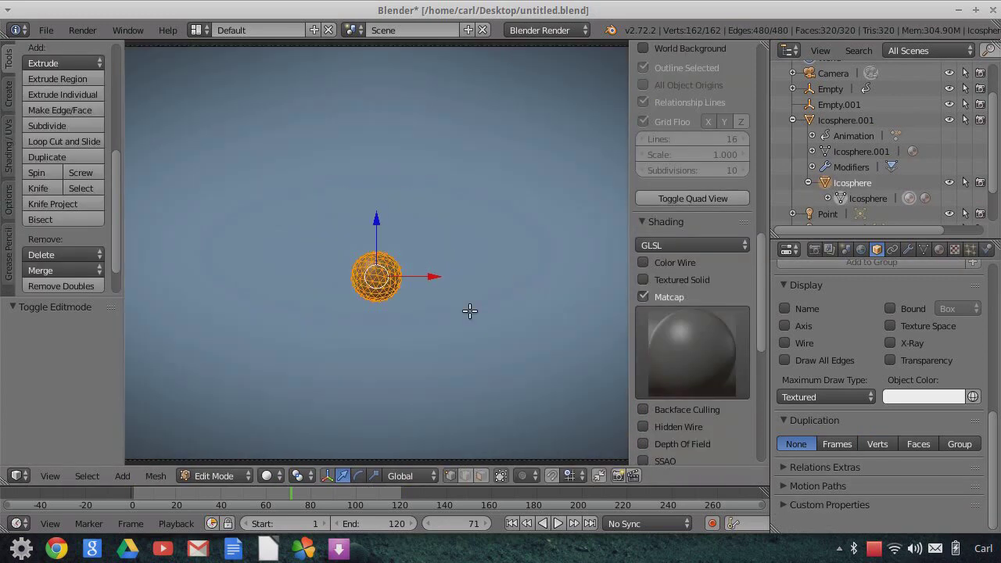
pyautogui.scroll(2, 469, 310)
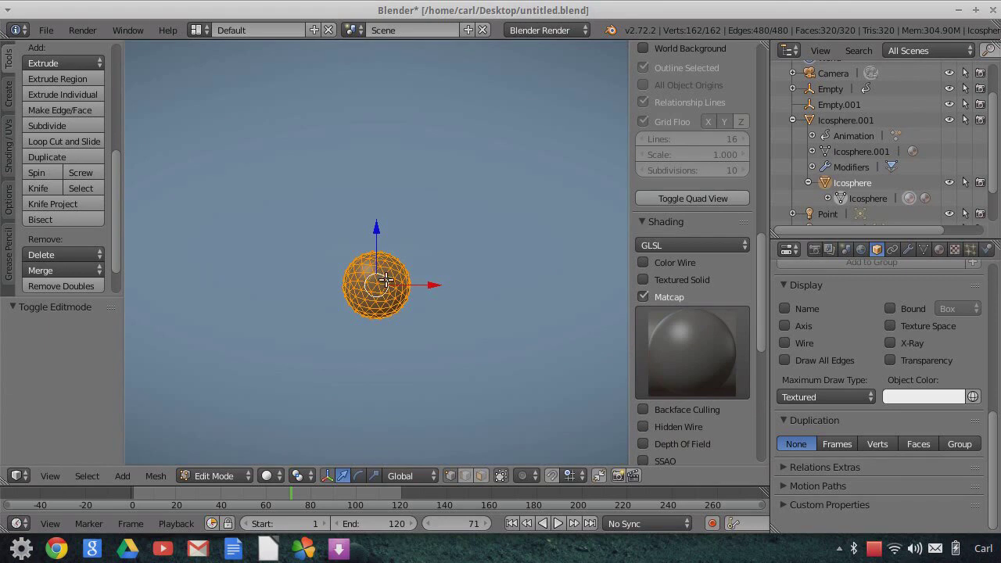
pyautogui.scroll(1, 382, 289)
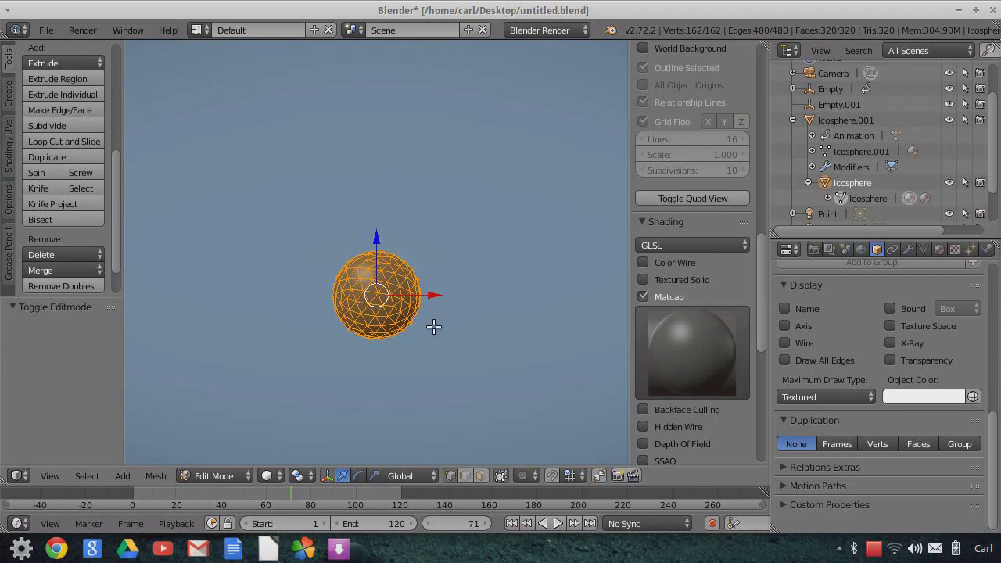
pyautogui.press('Tab')
pyautogui.scroll(-3, 433, 332)
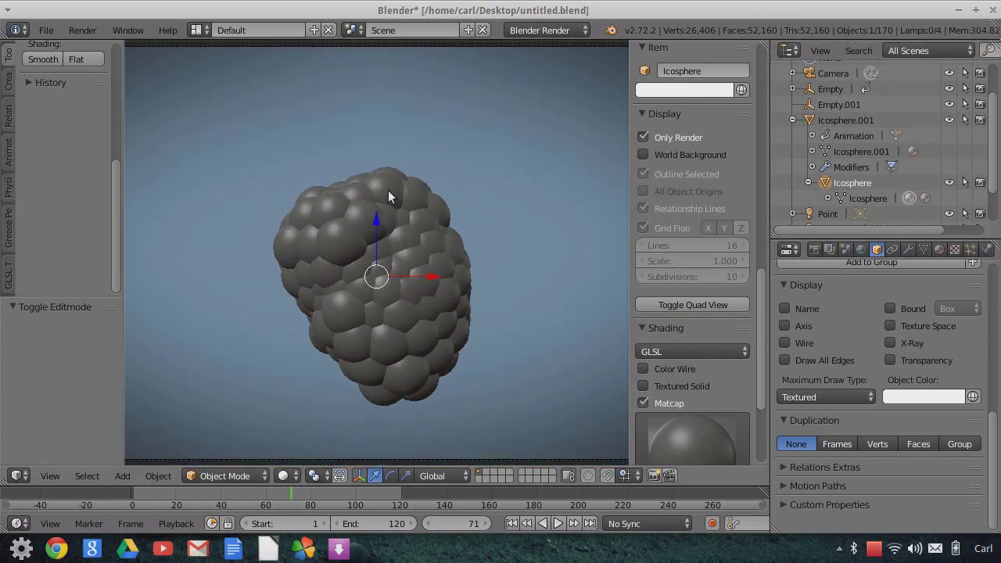
# Step: Show the Displace modifier of the parent Icosphere.001 and turn off Only Render in the viewport
pyautogui.click(810, 121)
pyautogui.click(908, 249)
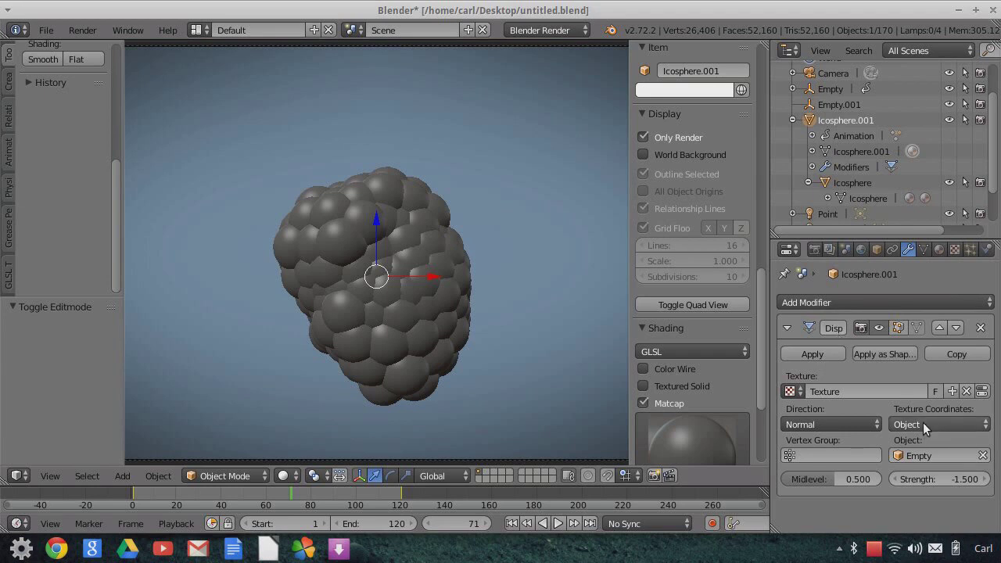
pyautogui.click(643, 138)
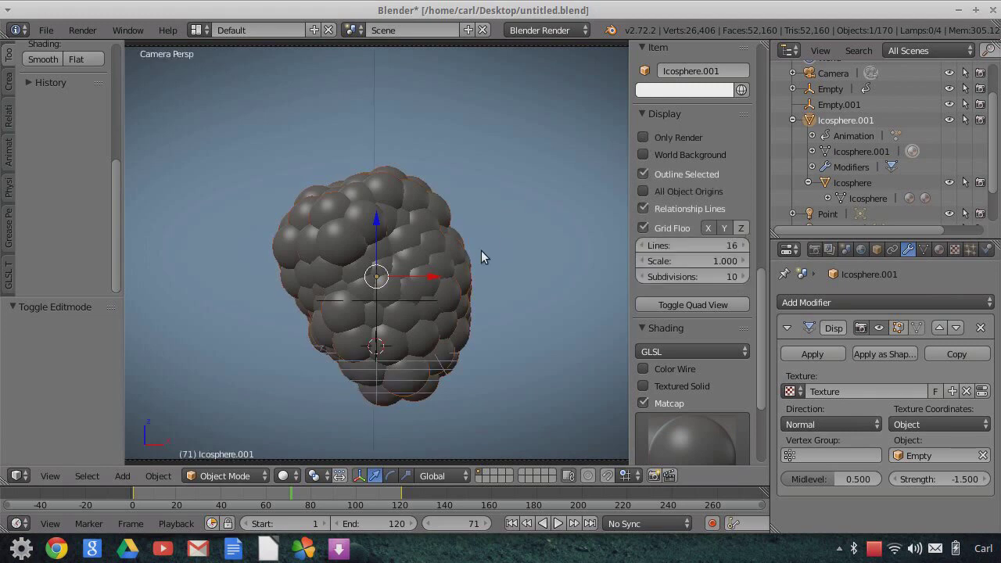
pyautogui.press('KP_0')
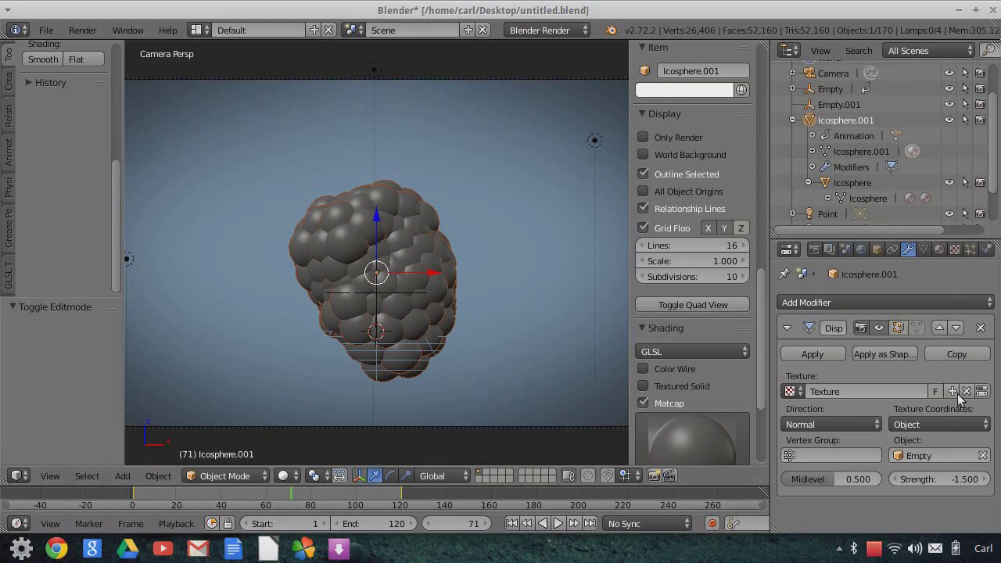
# Step: Examine the Clouds settings of the texture that drives the Displace modifier on Icosphere.001
pyautogui.click(954, 249)
pyautogui.scroll(-3, 914, 423)
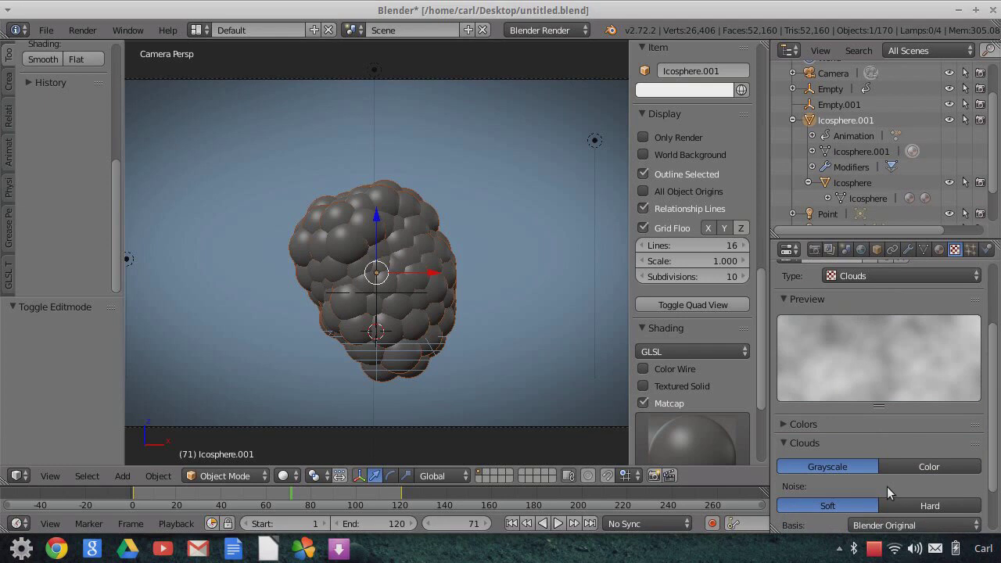
pyautogui.scroll(-2, 886, 486)
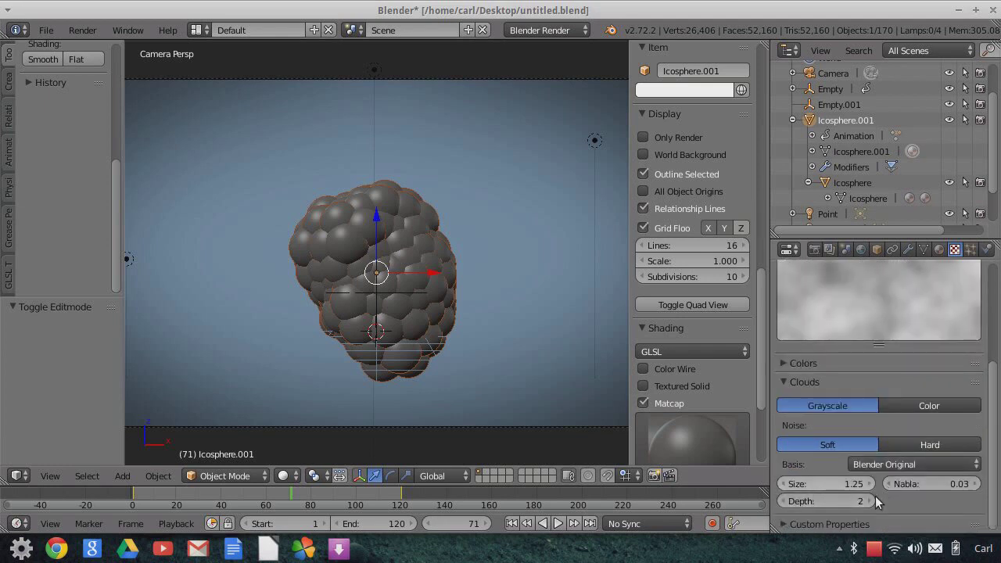
# Step: Play the matcap-shaded berry animation from the first frame, watch the displacement and stop playback
pyautogui.scroll(3, 866, 379)
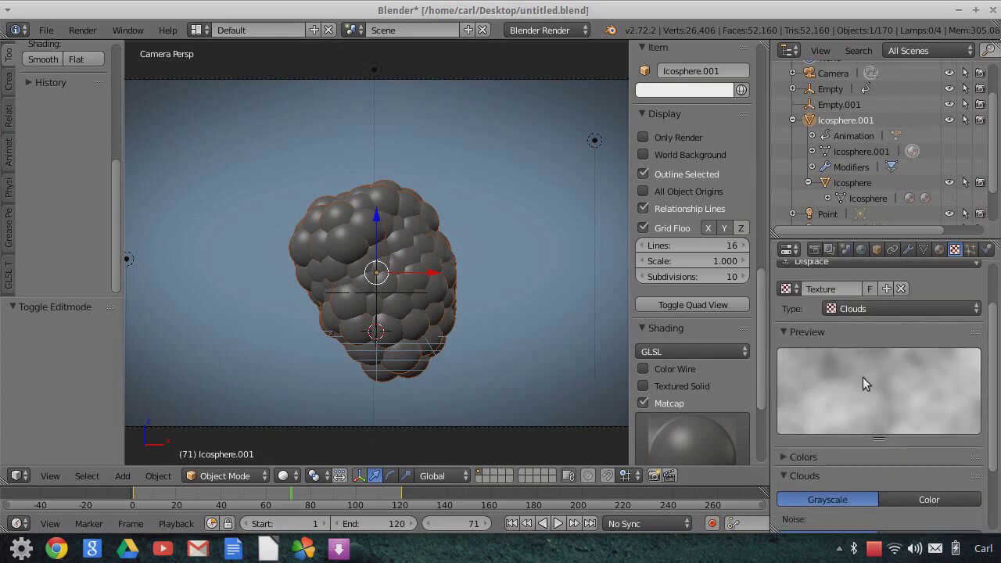
pyautogui.scroll(2, 871, 383)
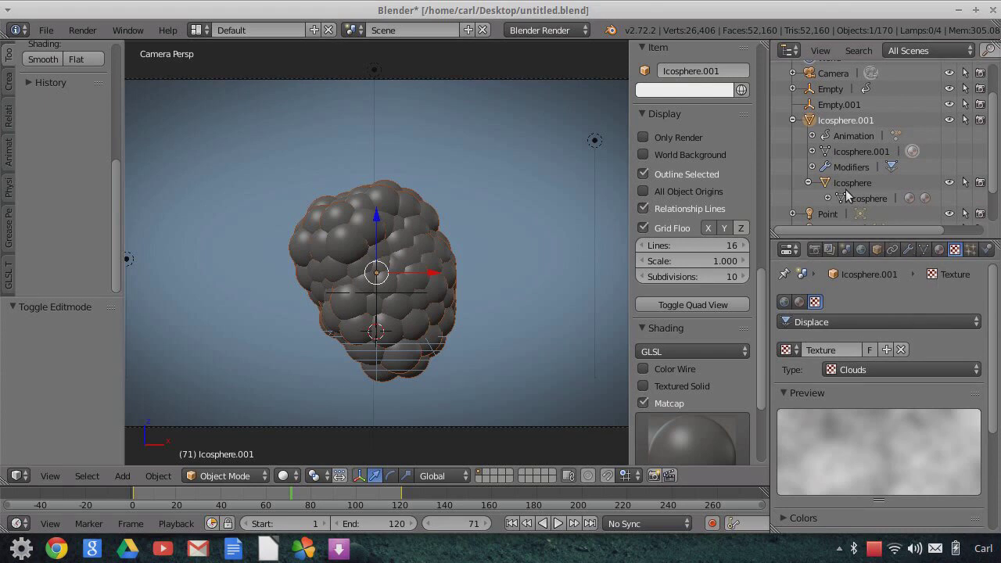
pyautogui.scroll(-2, 840, 187)
pyautogui.scroll(-1, 839, 183)
pyautogui.scroll(5, 840, 184)
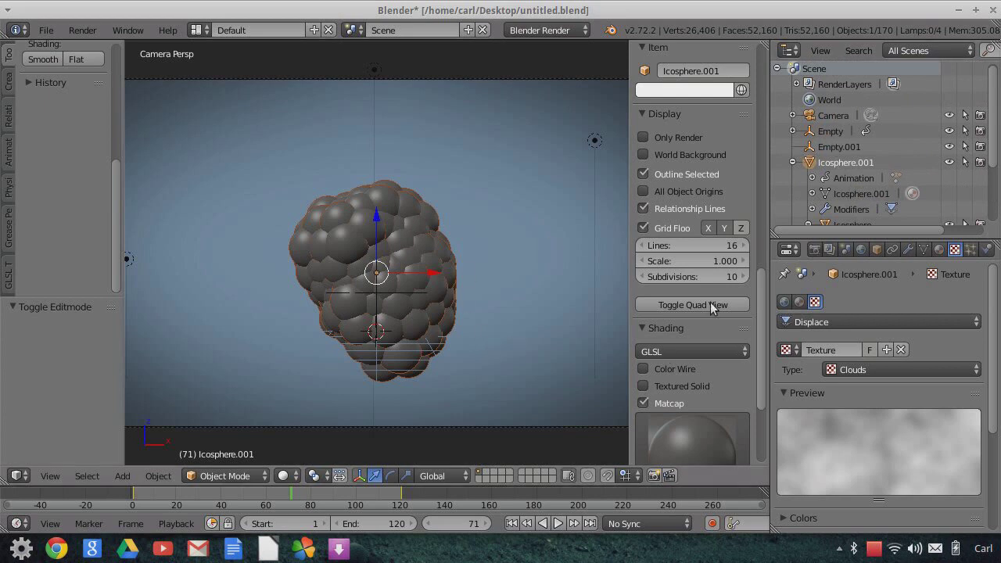
pyautogui.click(512, 524)
pyautogui.click(557, 523)
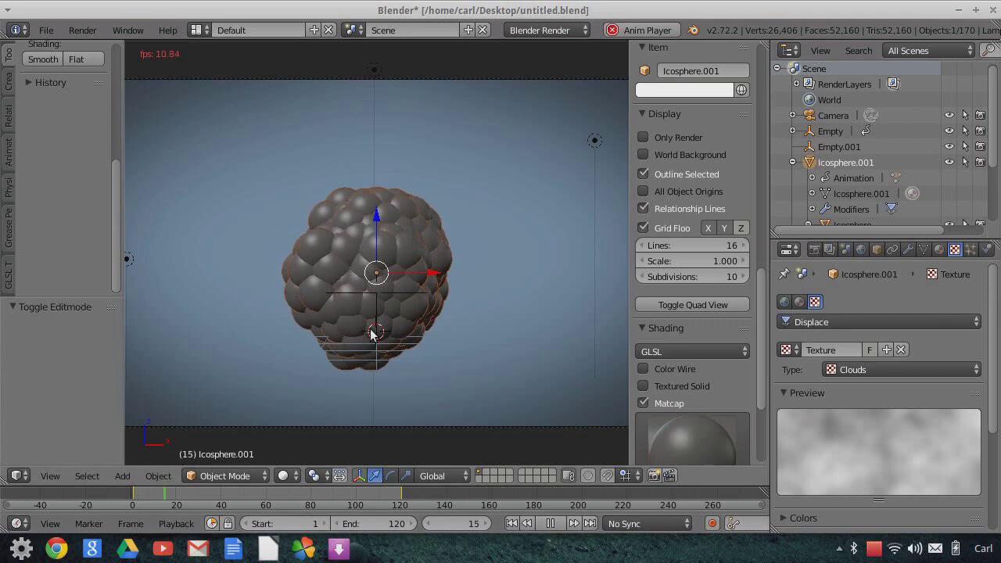
pyautogui.click(550, 522)
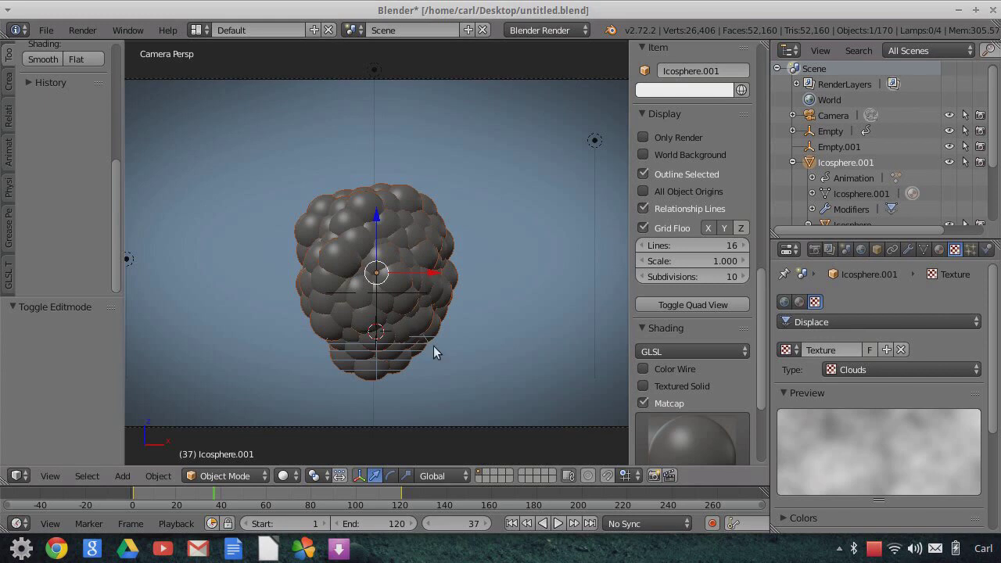
# Step: Rotate Icosphere.001 about the global Z axis by about -1.9°
pyautogui.press('r')
pyautogui.press('z')
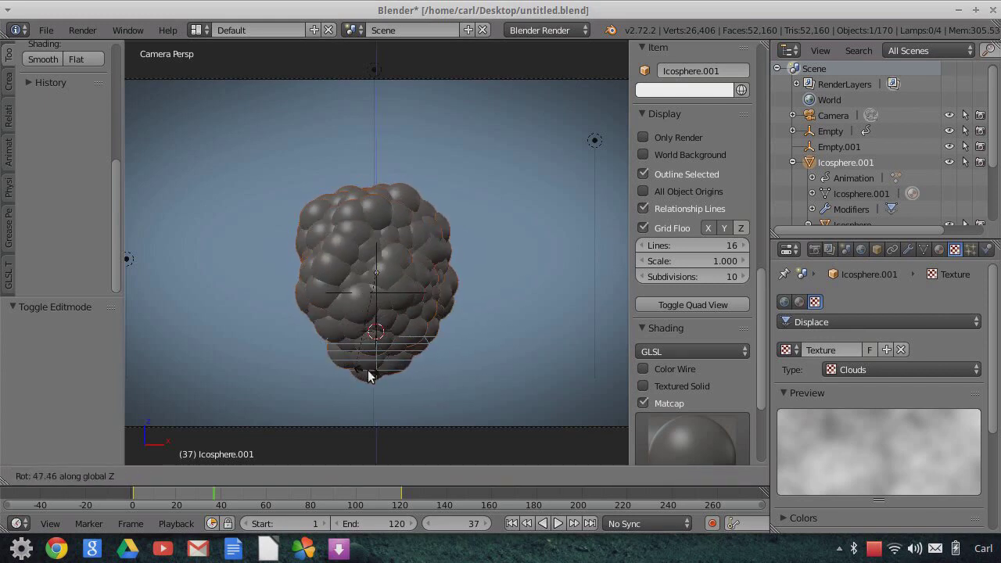
pyautogui.click(464, 381)
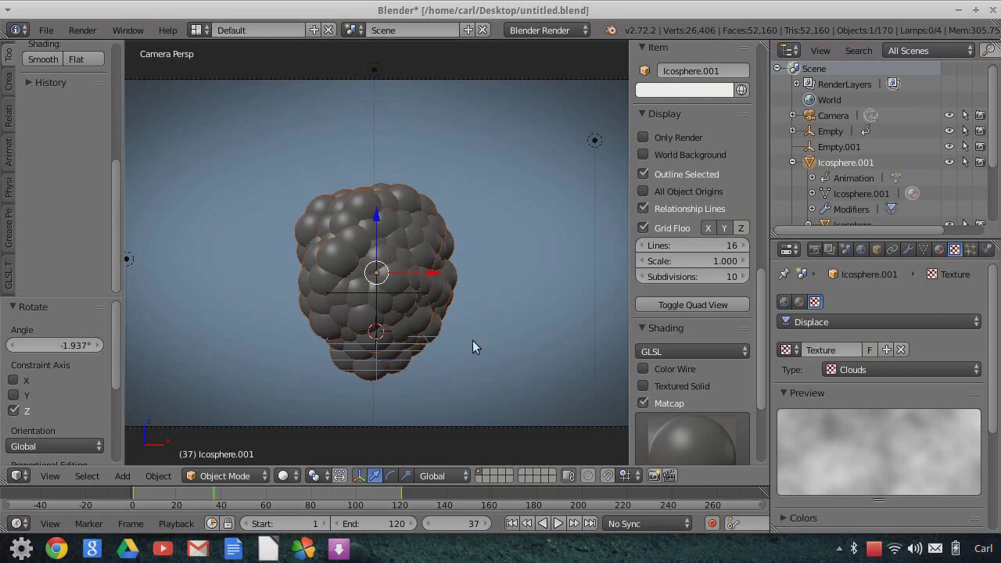
# Step: Switch the viewport shading to Texture
pyautogui.click(284, 475)
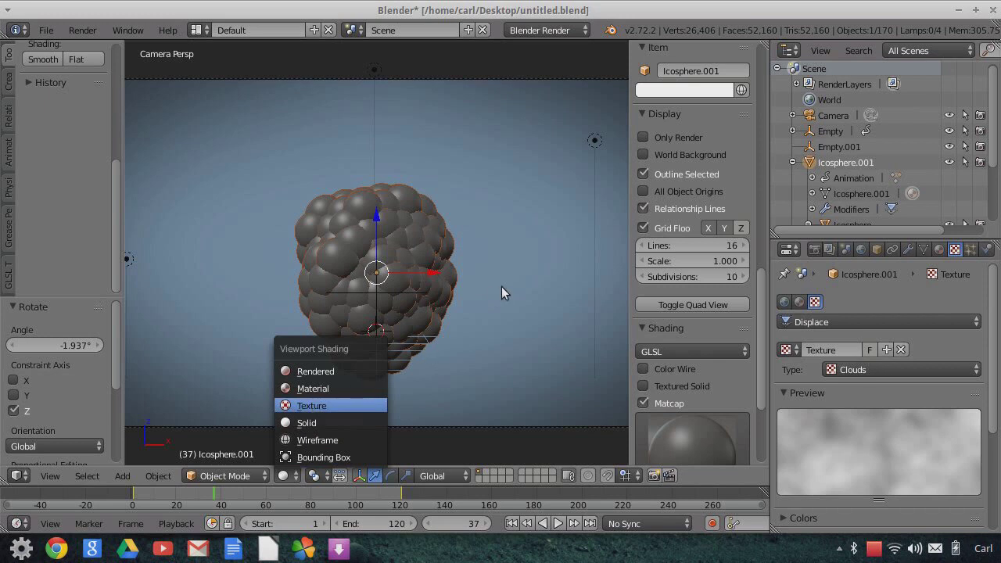
pyautogui.press('Return')
# Step: Select the child object Icosphere and rotate it about the global Z axis by about 0.01°
pyautogui.scroll(-3, 859, 211)
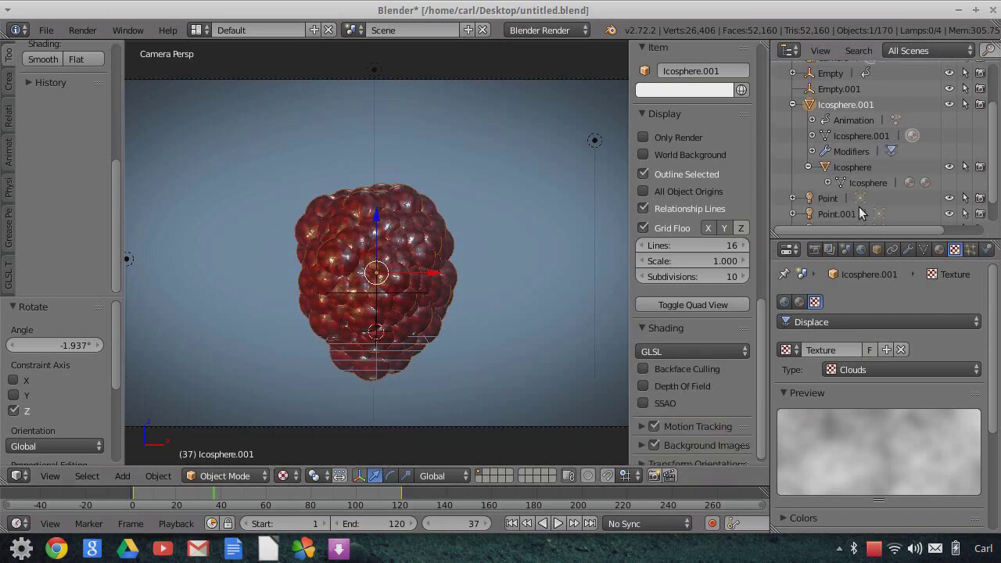
pyautogui.click(839, 167)
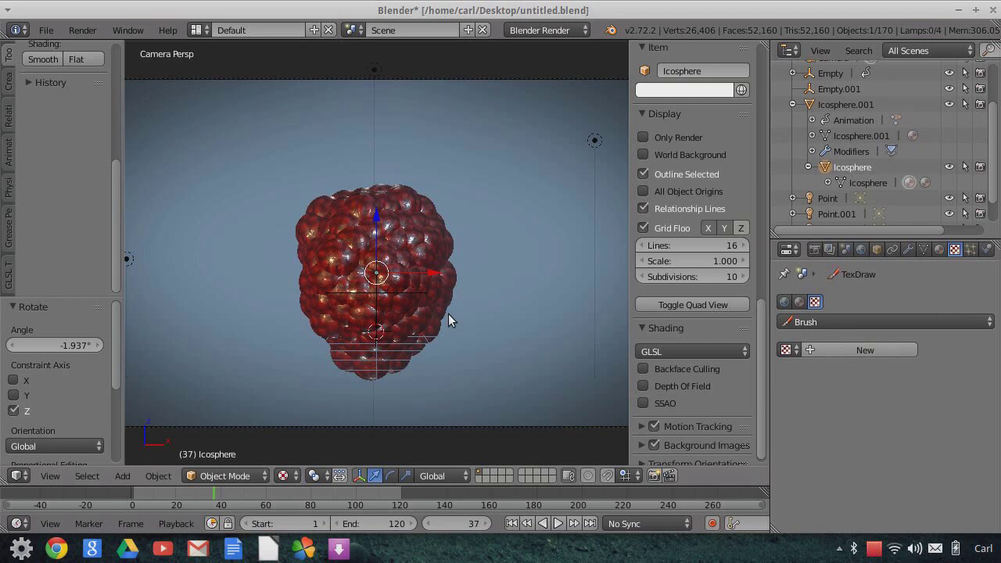
pyautogui.press('r')
pyautogui.press('z')
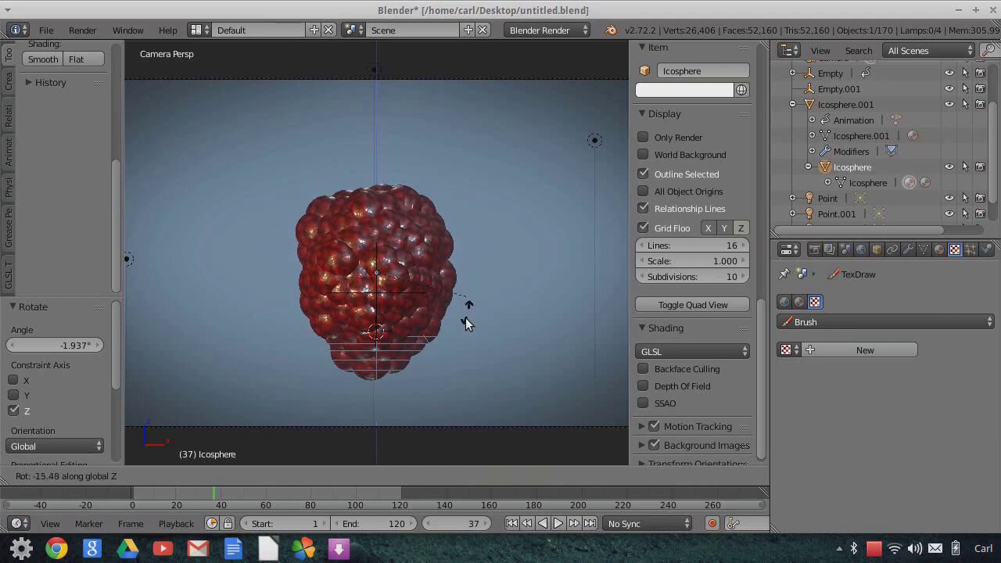
pyautogui.click(433, 287)
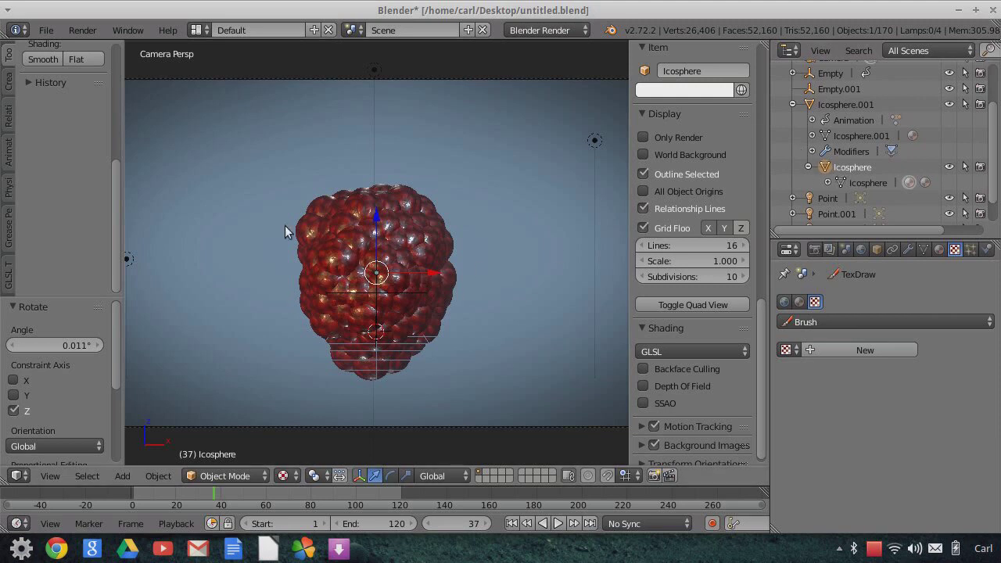
# Step: Preview the texture-shaded animation from the first frame, stop it and turn on SSAO in the viewport
pyautogui.click(511, 523)
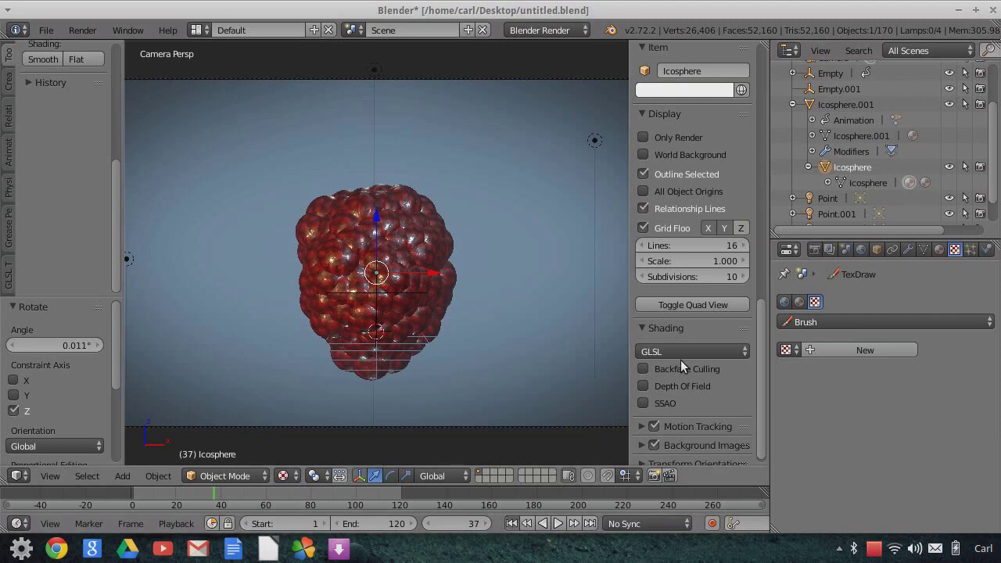
pyautogui.click(558, 523)
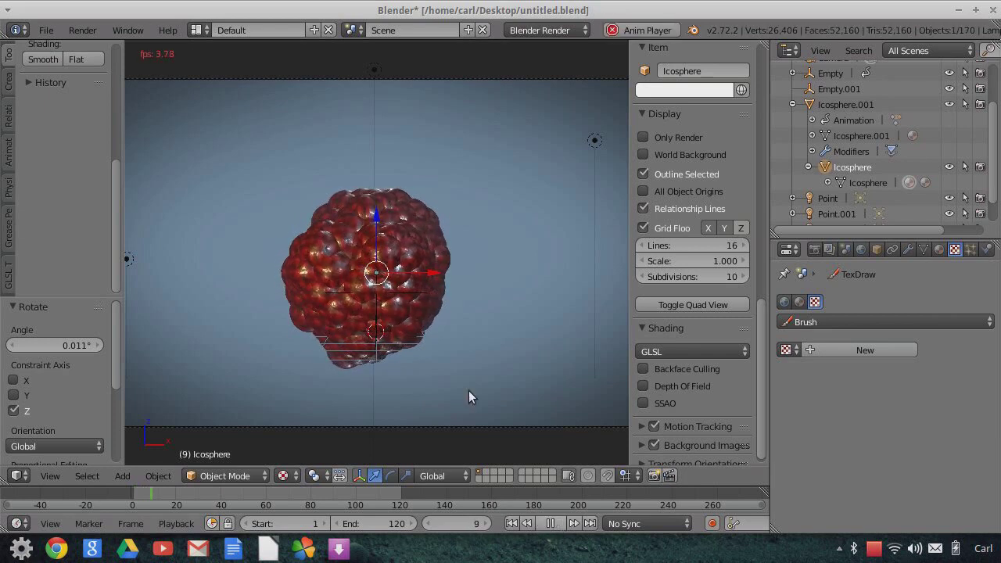
pyautogui.hotkey('alt', 'a')
pyautogui.click(644, 404)
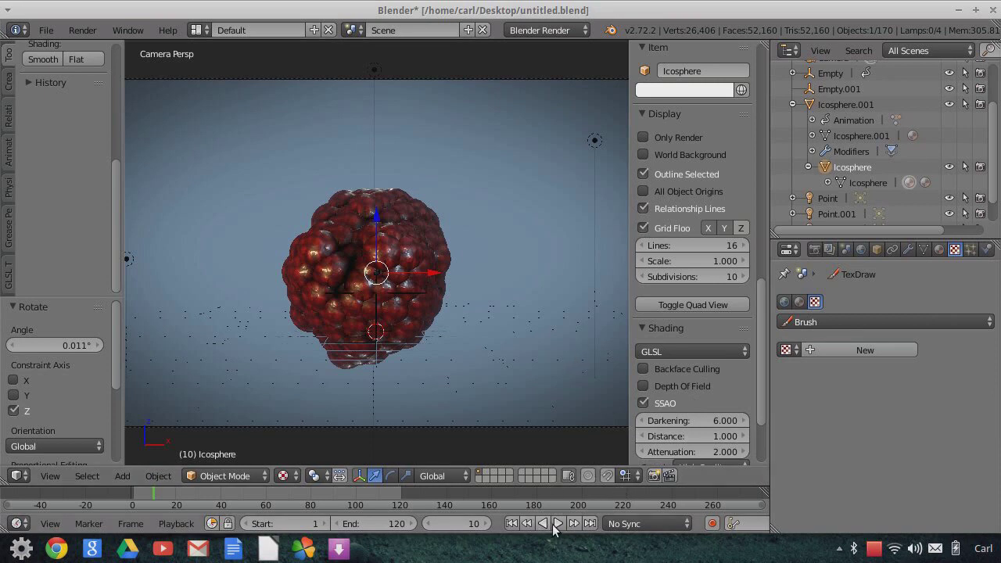
# Step: Turn on Depth of Field and Only Render in the viewport and preview the animation with them
pyautogui.click(558, 524)
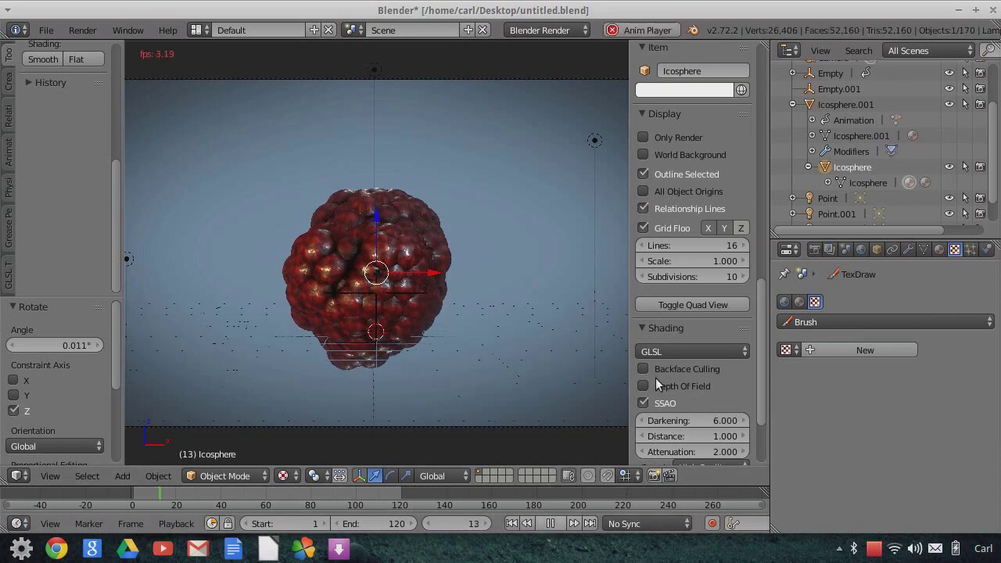
pyautogui.click(644, 386)
pyautogui.hotkey('alt', 'a')
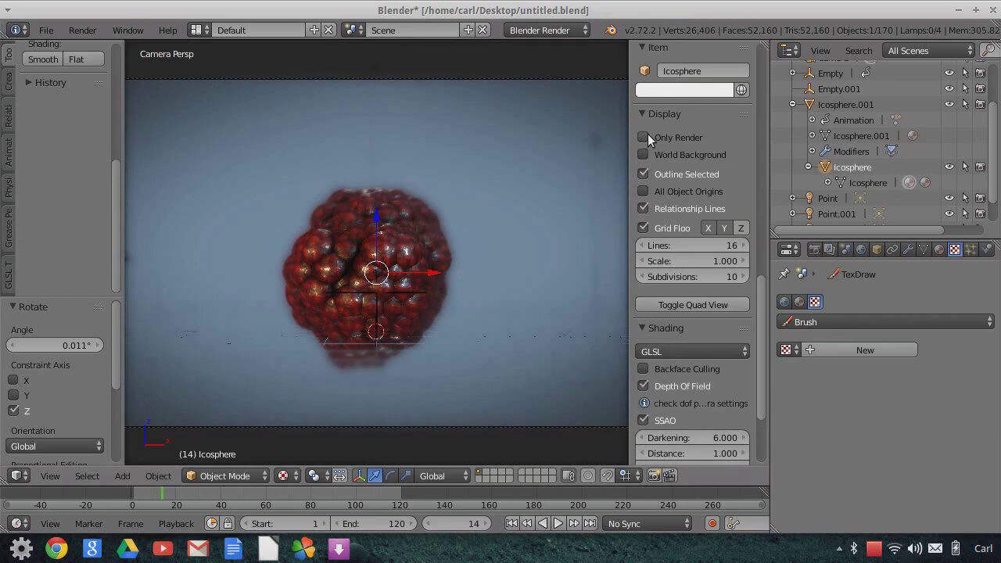
pyautogui.hotkey('shift', 'alt', 'z')
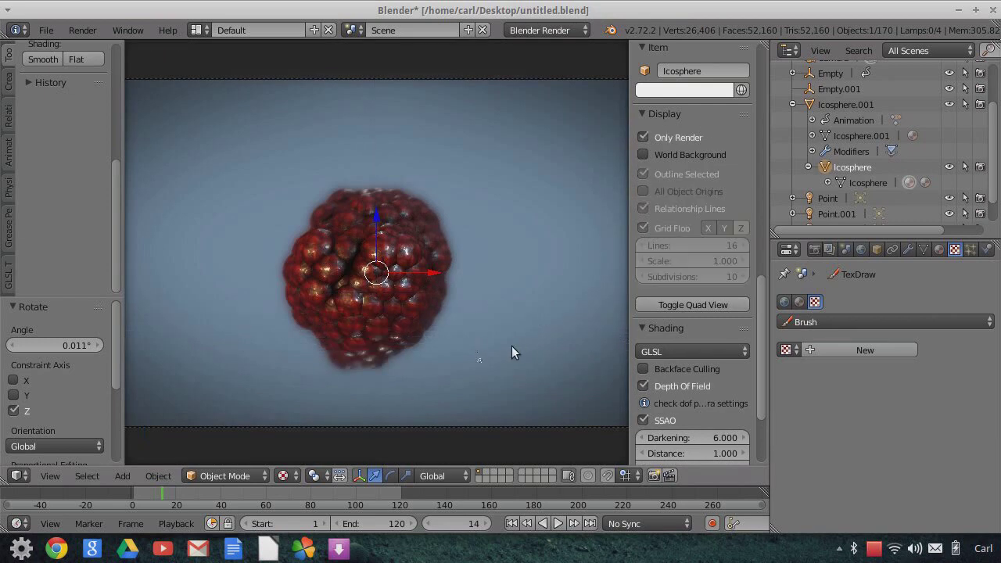
pyautogui.click(558, 523)
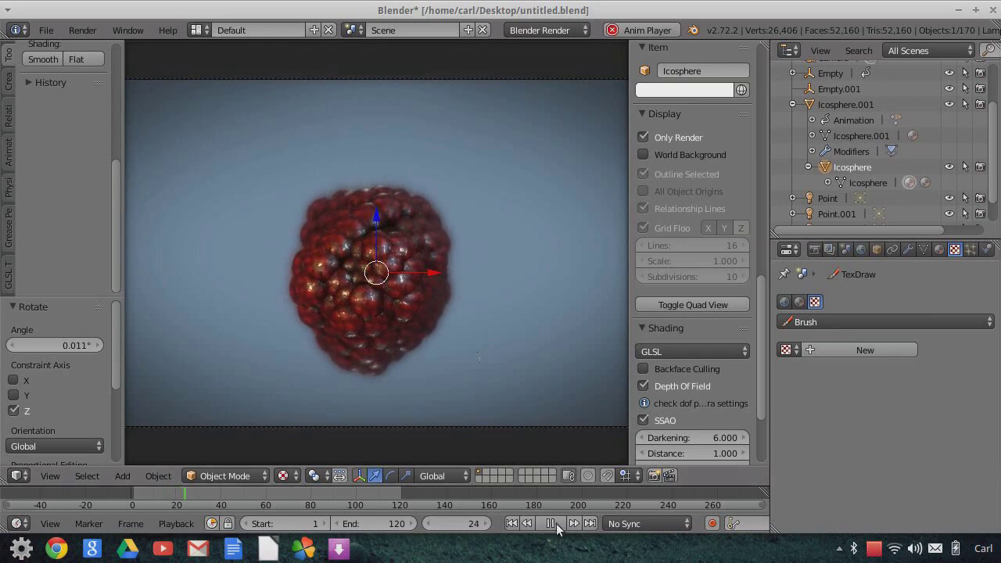
pyautogui.hotkey('alt', 'a')
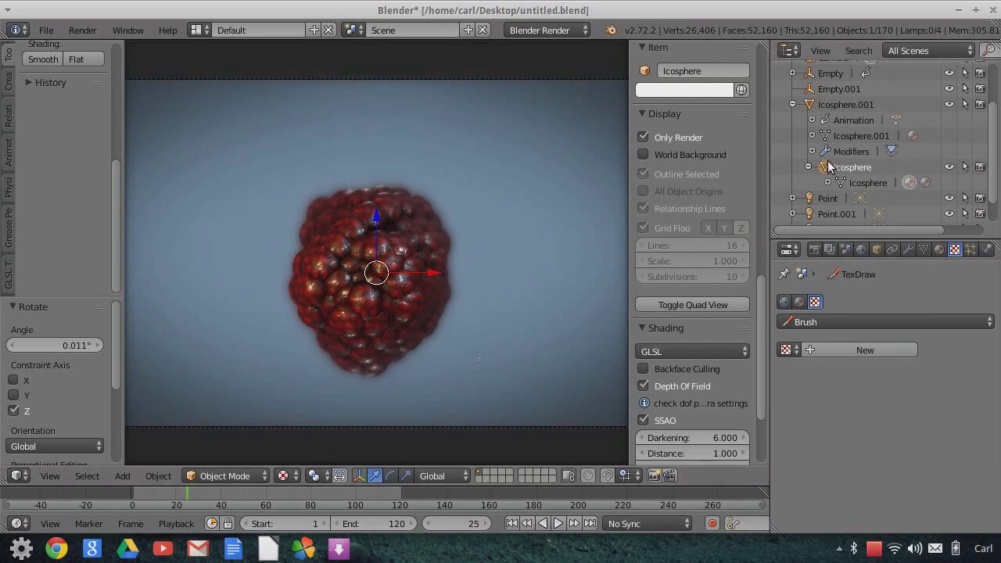
# Step: Look through the material settings of Icosphere, including the Shading and Transparency sections
pyautogui.click(938, 249)
pyautogui.scroll(-5, 876, 426)
pyautogui.scroll(-10, 876, 428)
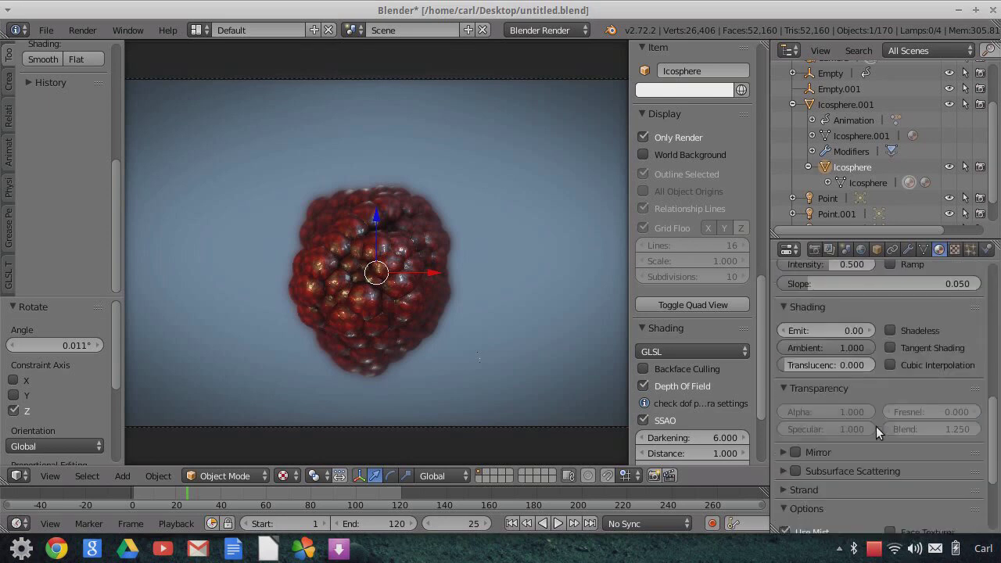
pyautogui.scroll(15, 899, 410)
# Step: Show the World settings and toggle Mist to compare its effect on the berry, leaving it enabled
pyautogui.click(860, 249)
pyautogui.scroll(4, 868, 328)
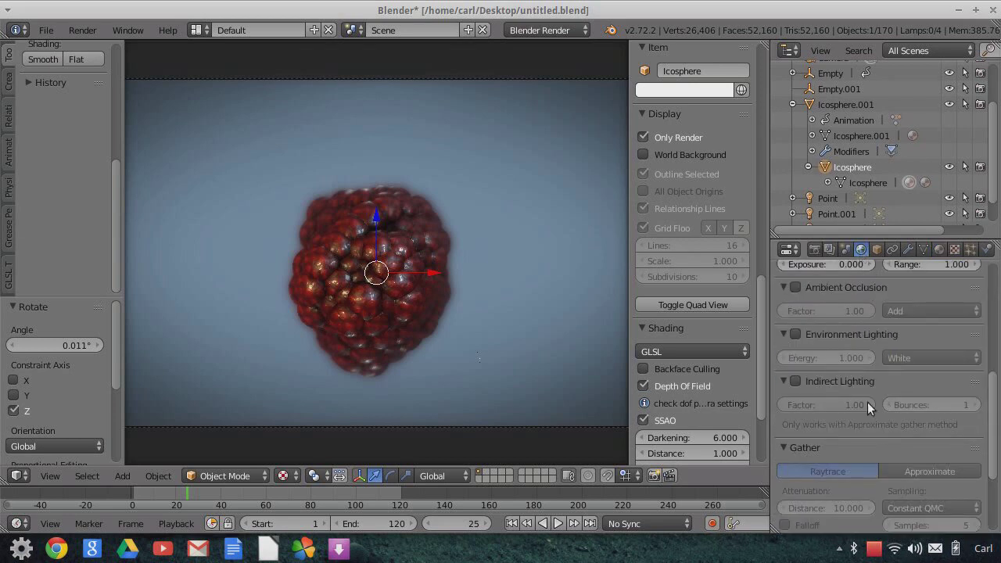
pyautogui.scroll(-4, 869, 419)
pyautogui.click(796, 439)
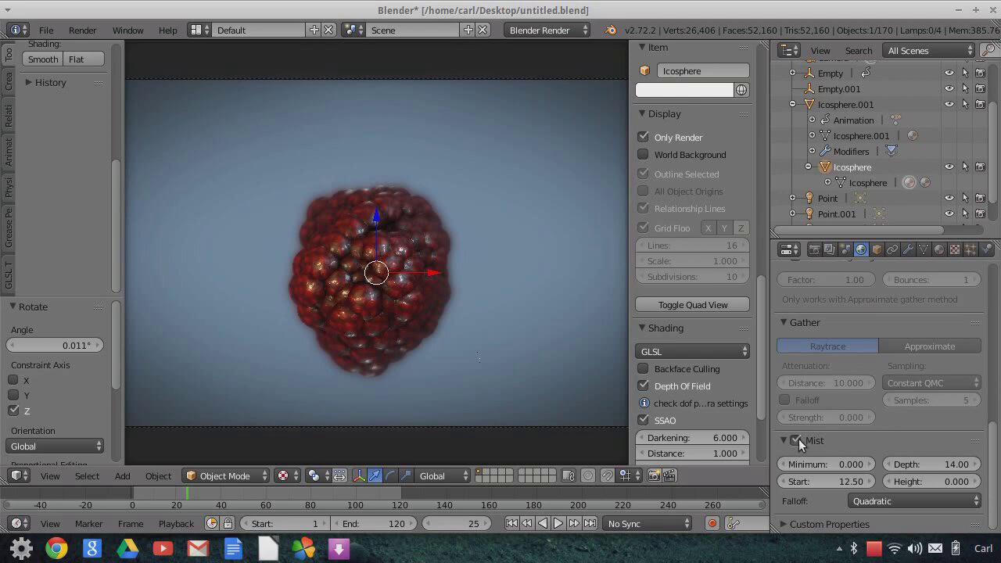
pyautogui.click(796, 440)
pyautogui.click(796, 440)
# Step: Inspect the RGB values of the World's Horizon Color without changing them
pyautogui.scroll(10, 852, 316)
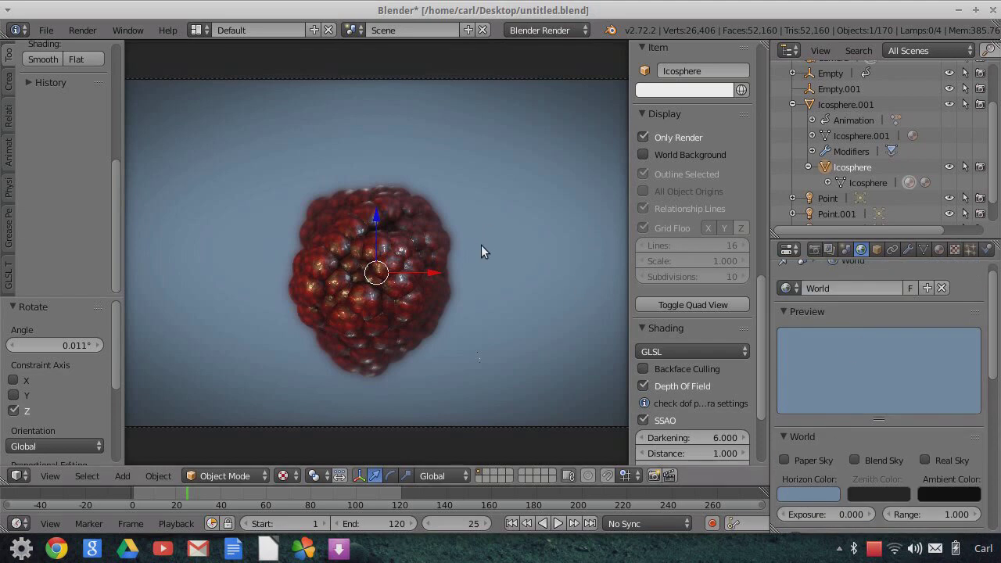
pyautogui.click(810, 494)
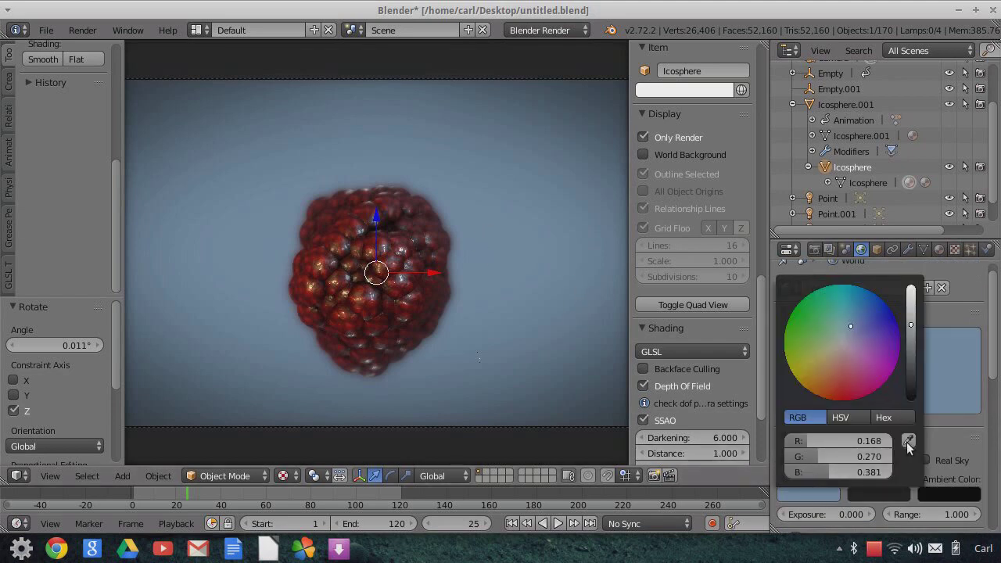
pyautogui.scroll(-2, 850, 500)
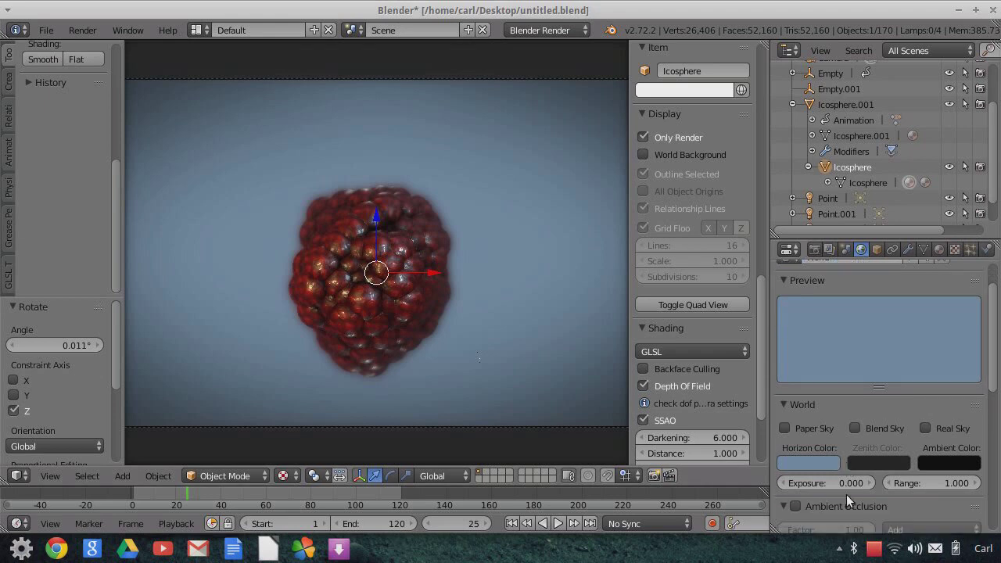
# Step: Examine the viewport's SSAO settings and the blueback background image entry
pyautogui.scroll(-5, 701, 396)
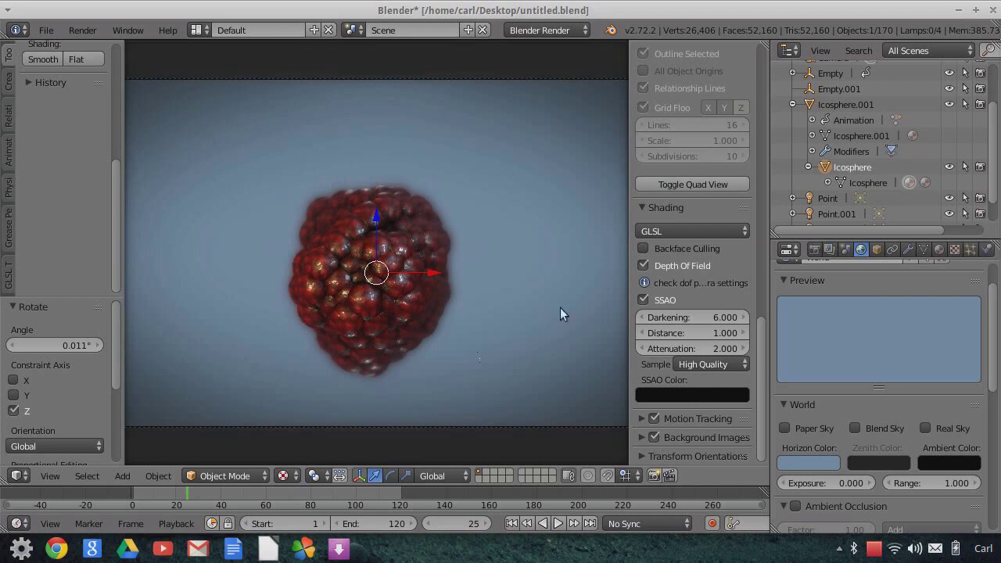
pyautogui.click(681, 440)
pyautogui.scroll(-3, 682, 444)
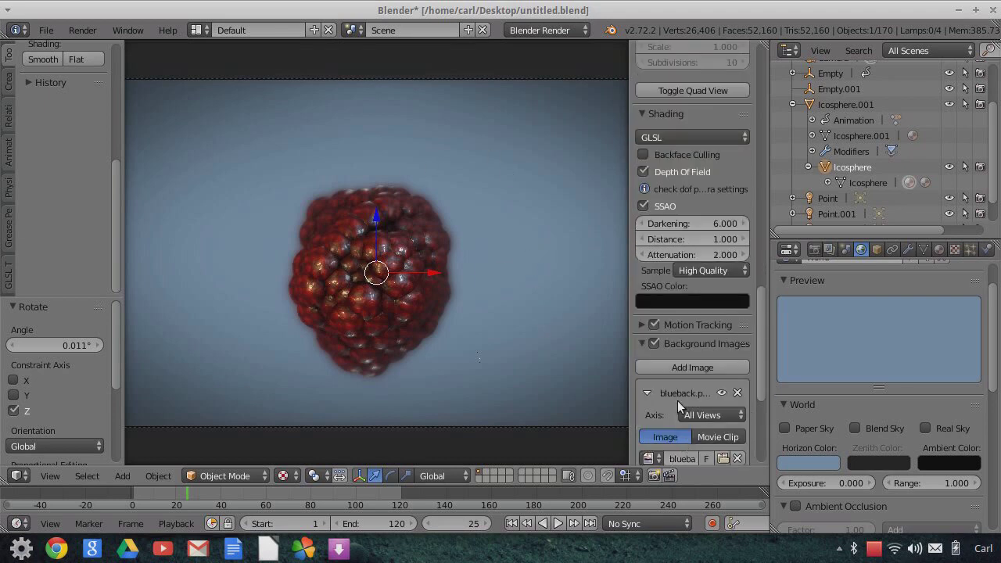
pyautogui.click(643, 343)
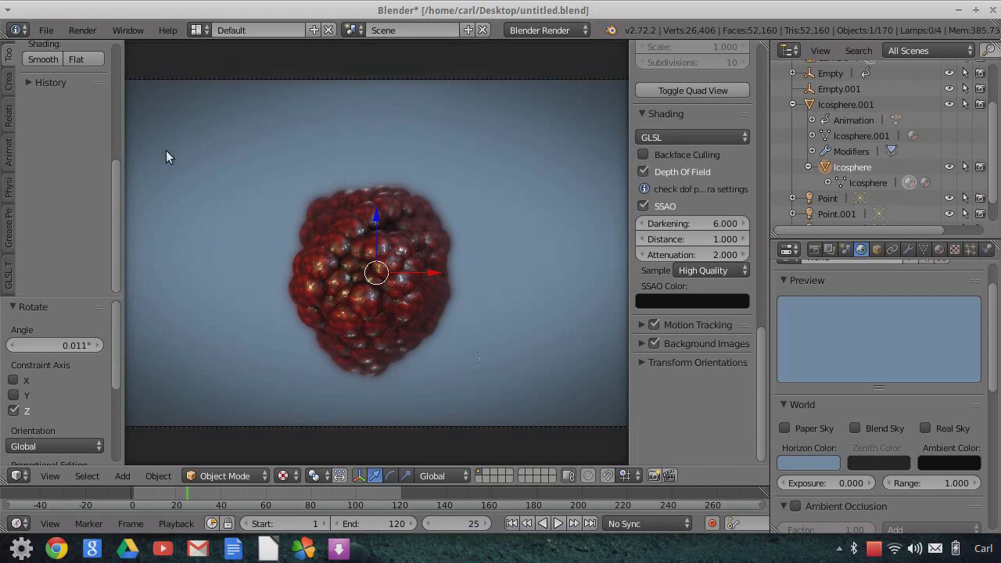
# Step: Compare the berry with the background at different view sizes and examine the World's Mist settings
pyautogui.press('Home')
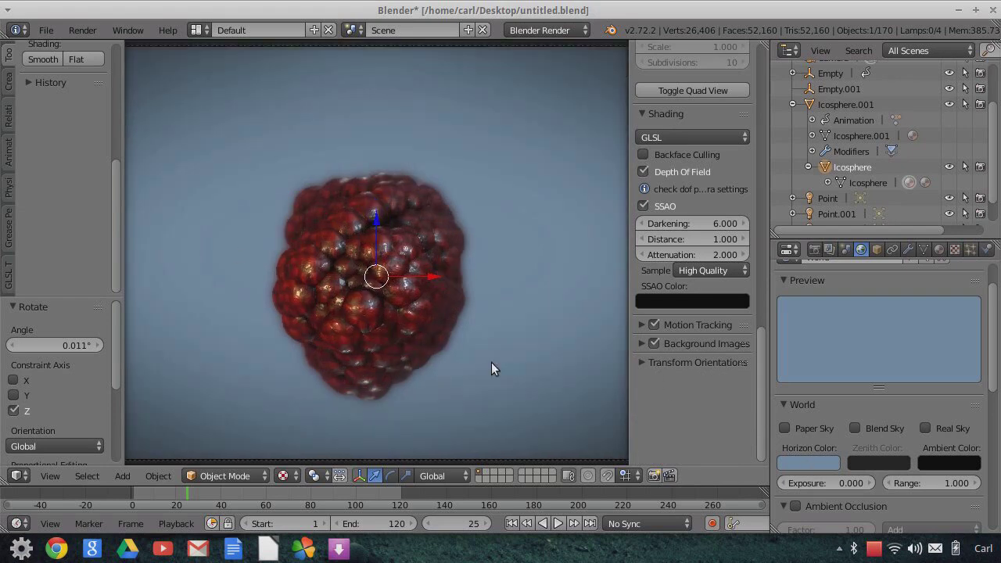
pyautogui.scroll(-1, 491, 369)
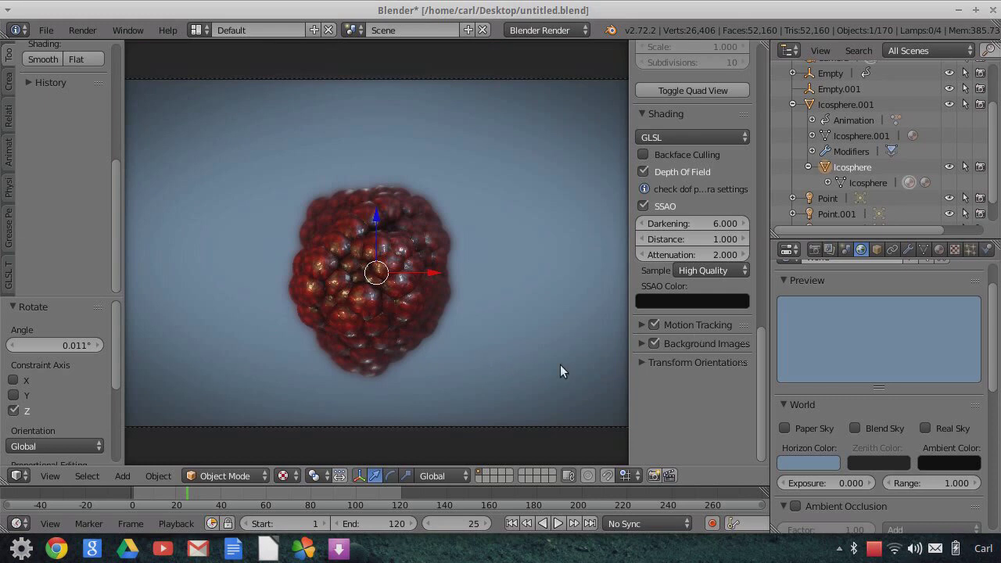
pyautogui.scroll(-1, 394, 378)
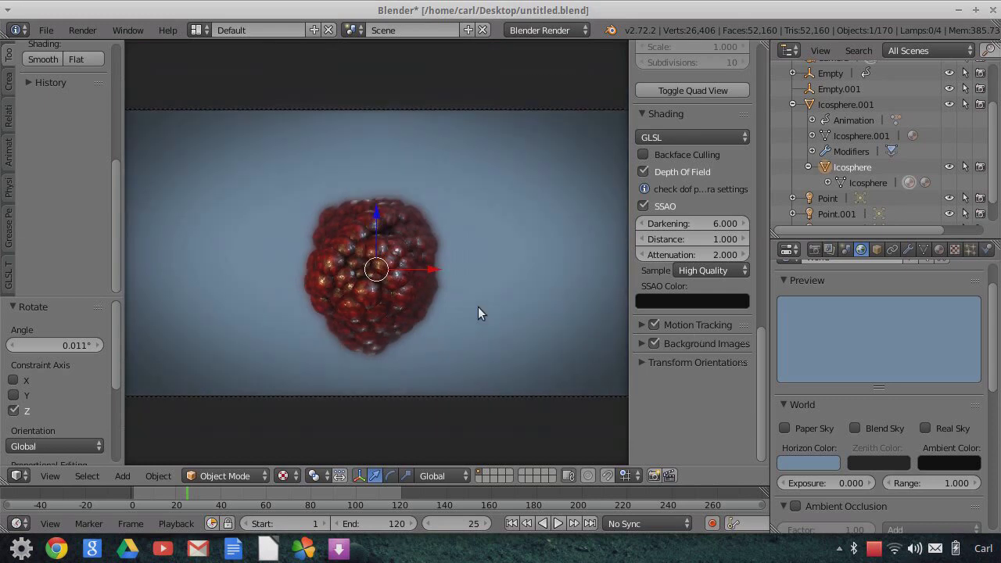
pyautogui.scroll(1, 479, 309)
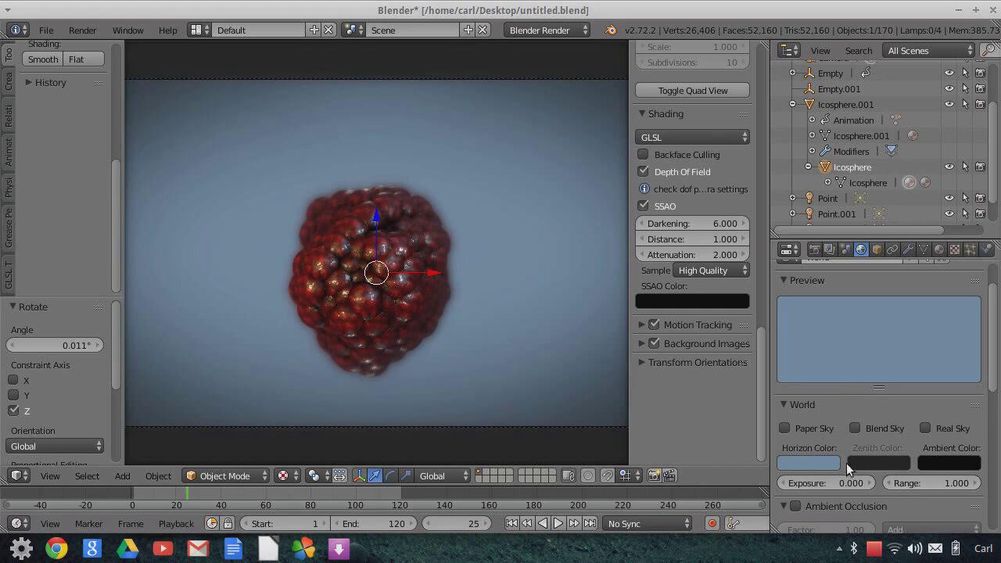
pyautogui.scroll(-8, 845, 463)
pyautogui.scroll(-2, 846, 463)
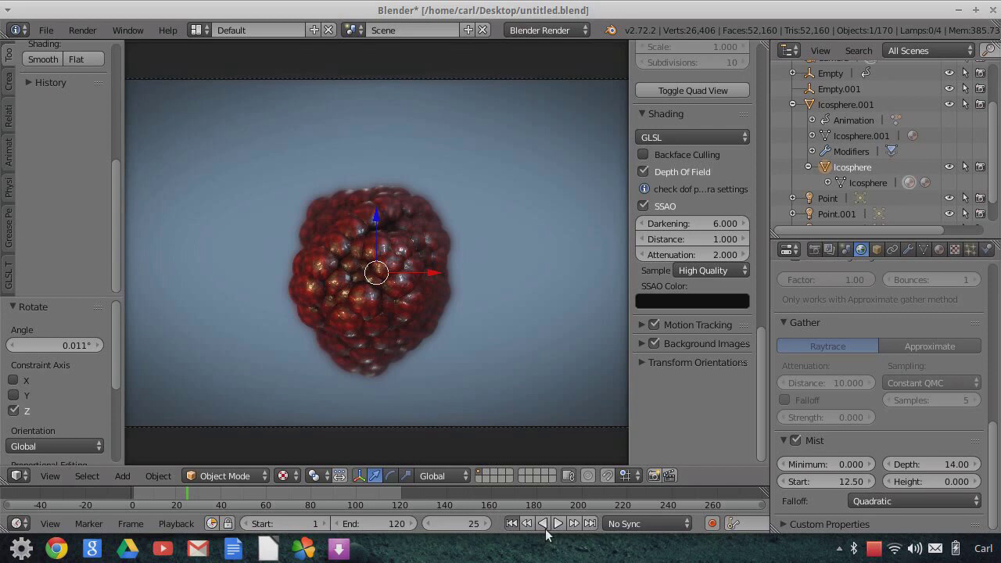
# Step: Return the timeline to the first frame and turn off Depth of Field in the viewport
pyautogui.hotkey('shift', 'Left')
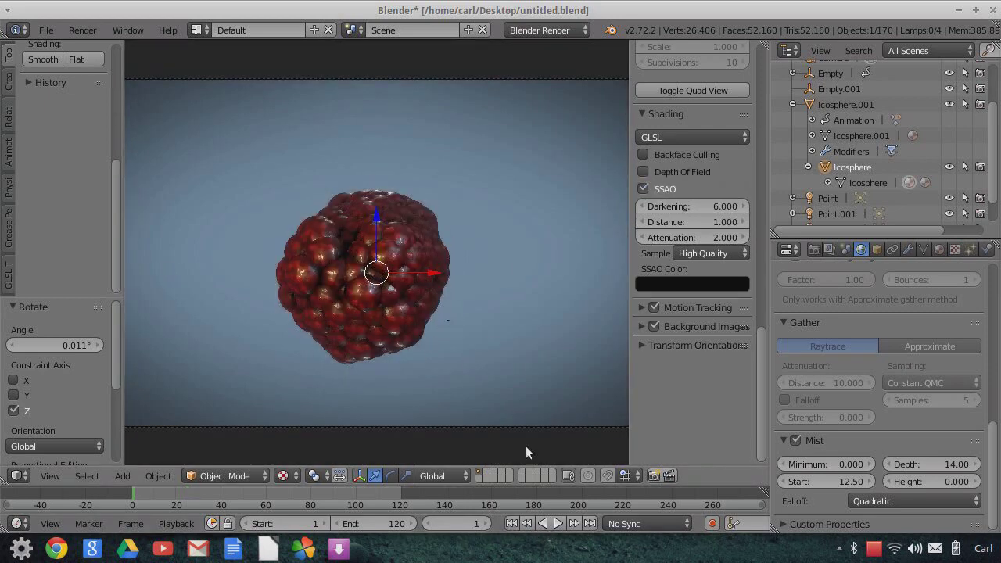
# Step: Play the berry animation in the viewport in several short runs with depth of field off, and pause it
pyautogui.click(558, 523)
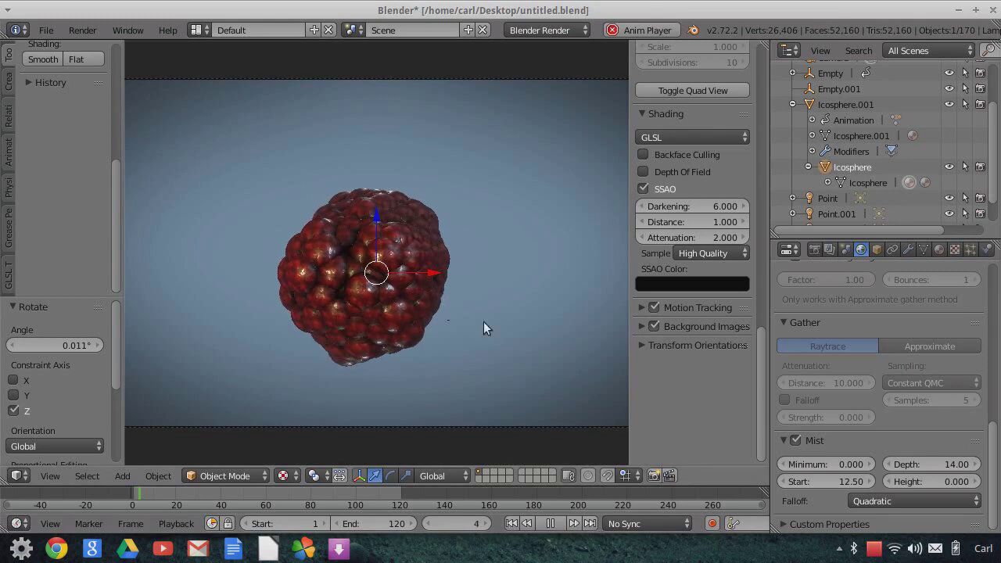
pyautogui.click(553, 523)
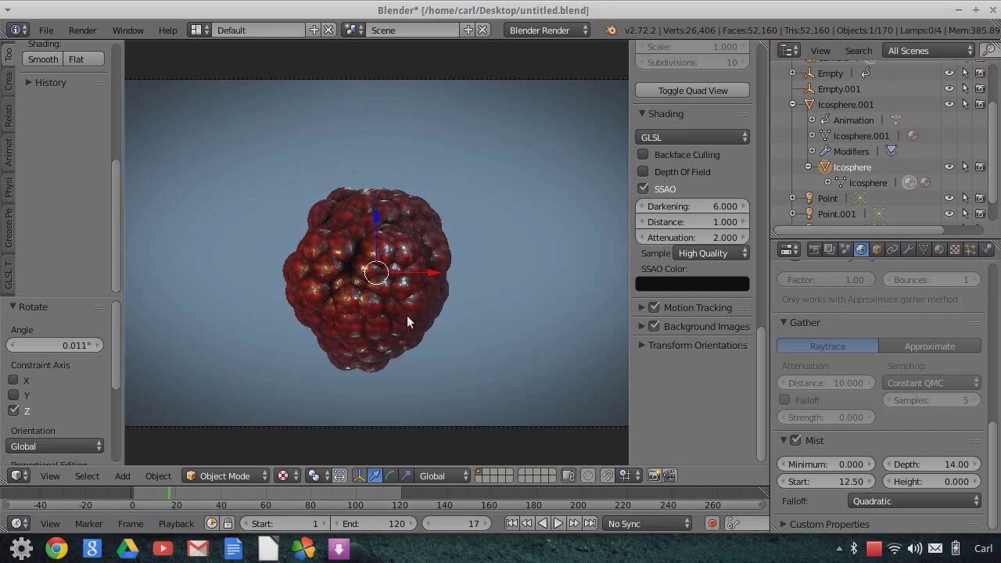
pyautogui.click(558, 523)
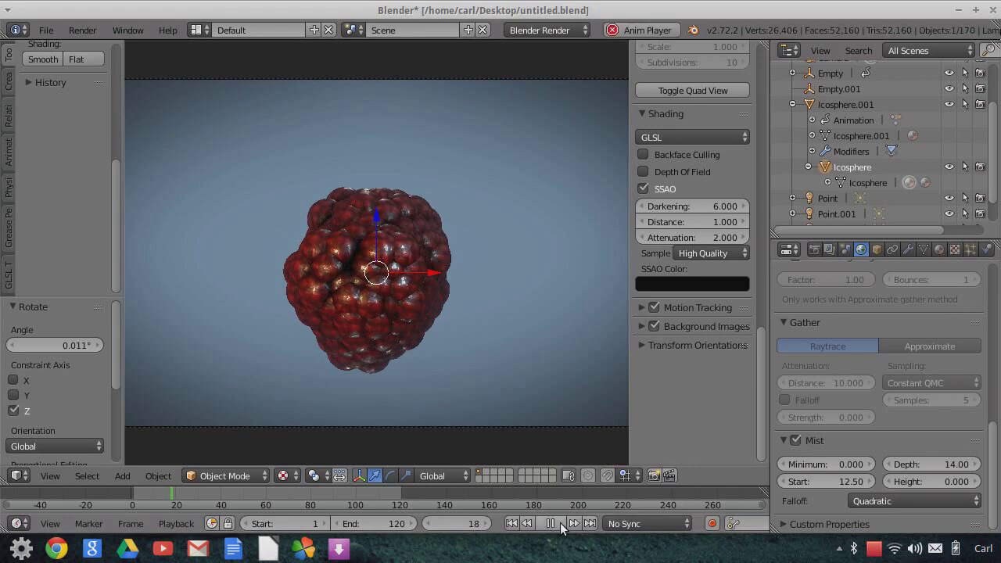
pyautogui.click(559, 522)
pyautogui.click(559, 522)
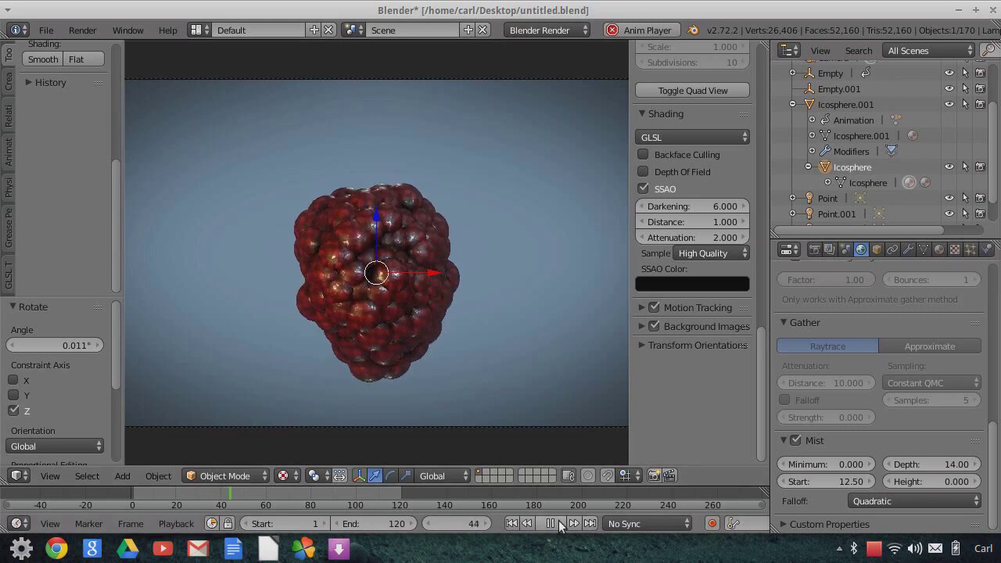
pyautogui.hotkey('alt', 'a')
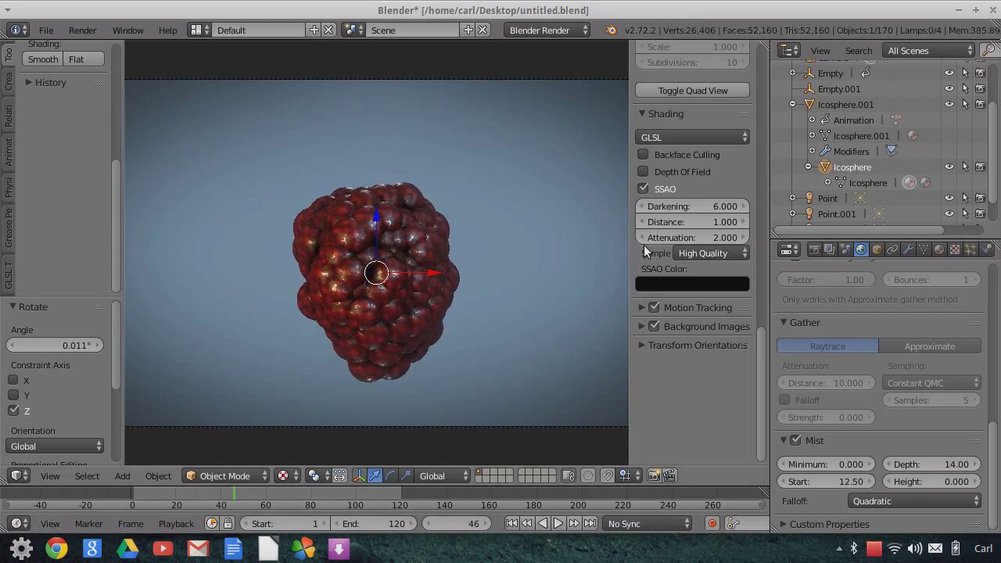
# Step: Turn on viewport Depth of Field and bring up the Camera's depth of field and GPU depth of field settings
pyautogui.click(643, 172)
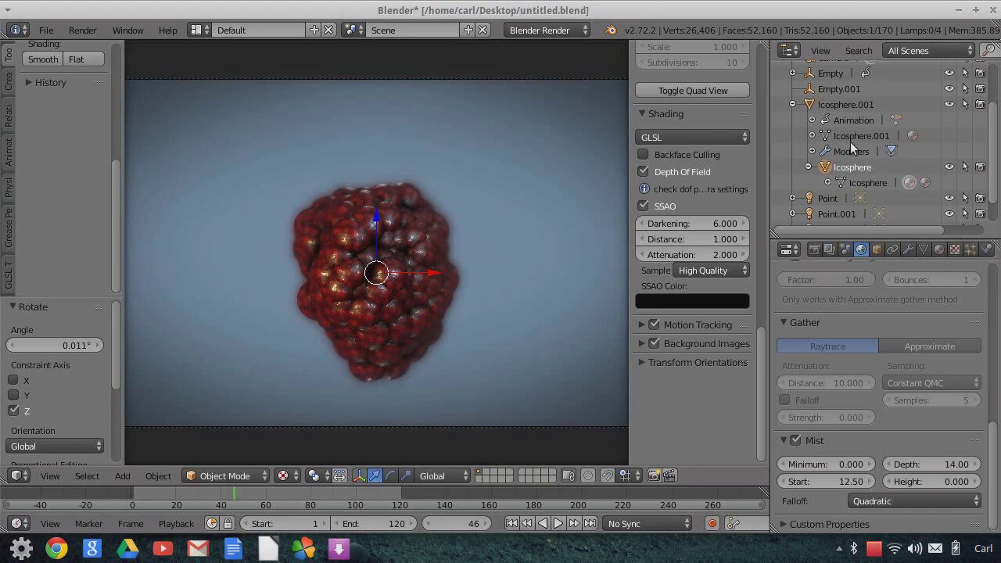
pyautogui.scroll(3, 860, 158)
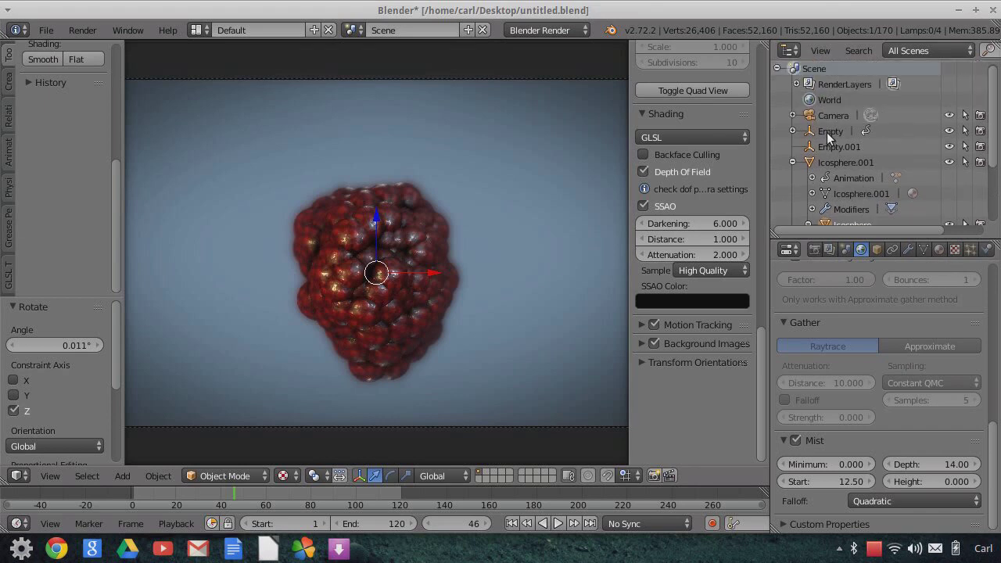
pyautogui.click(829, 116)
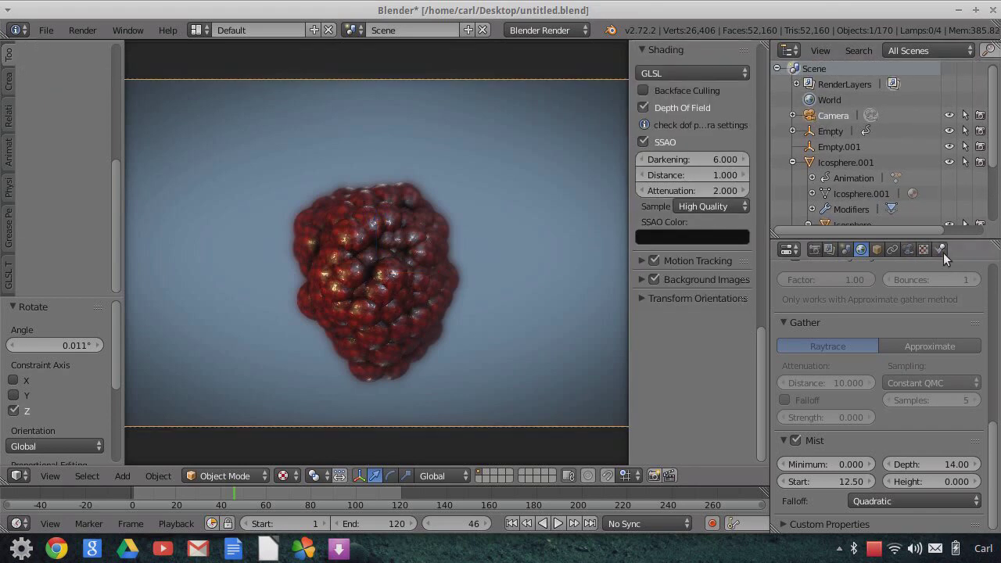
pyautogui.click(907, 249)
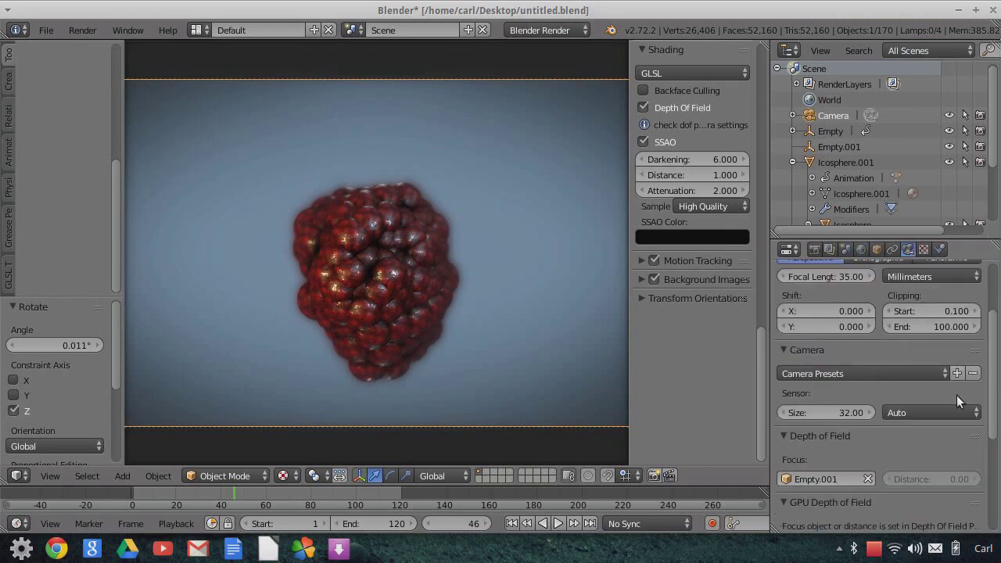
pyautogui.scroll(2, 966, 403)
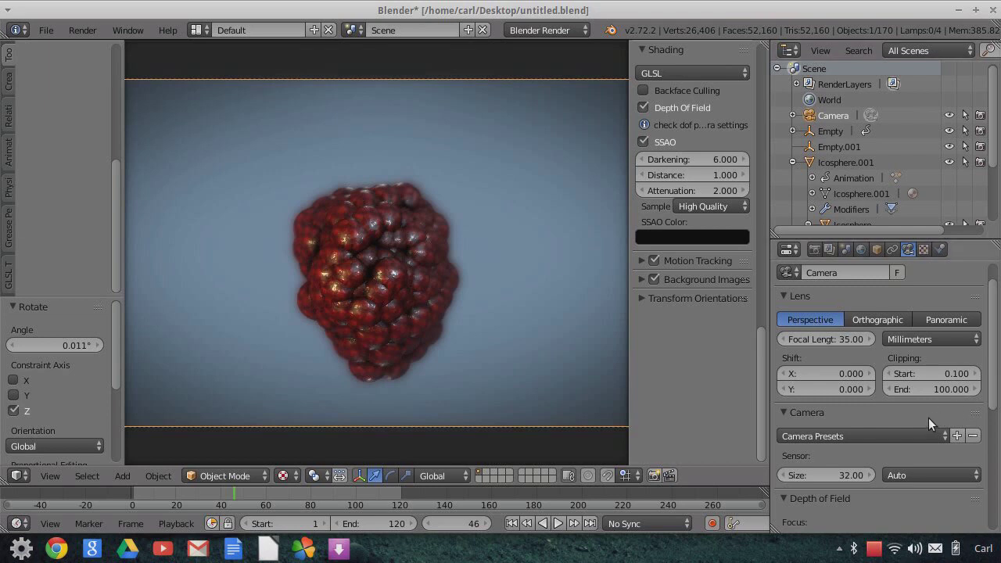
pyautogui.scroll(-5, 908, 432)
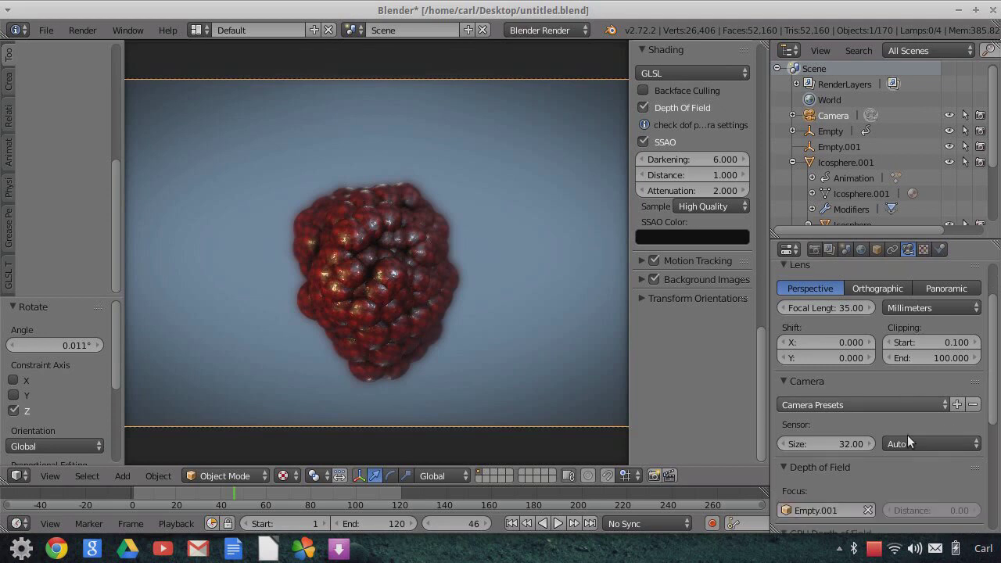
pyautogui.scroll(-2, 907, 435)
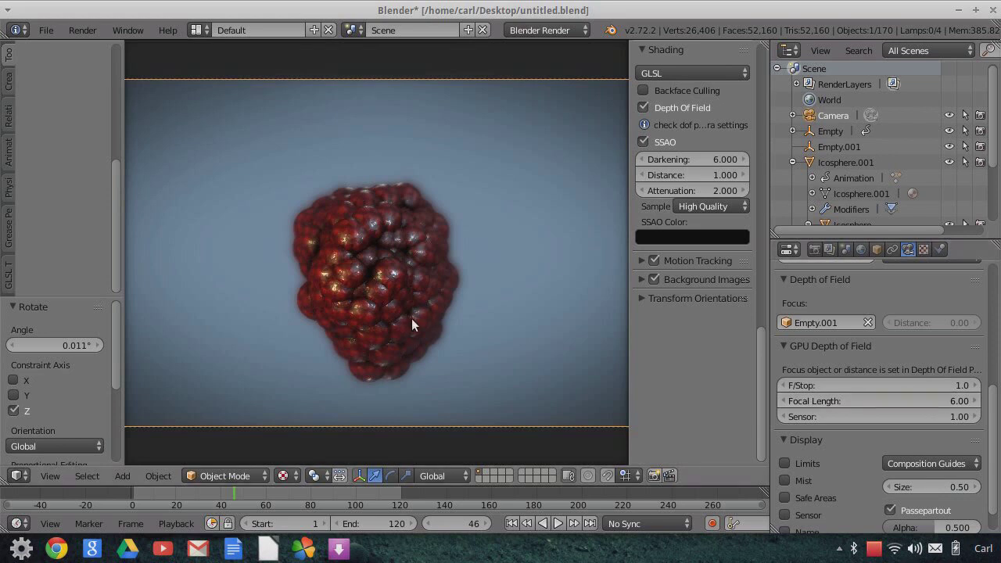
# Step: Try GPU depth of field Focal Length values of 100, 50 and 25 on the camera
pyautogui.click(923, 400)
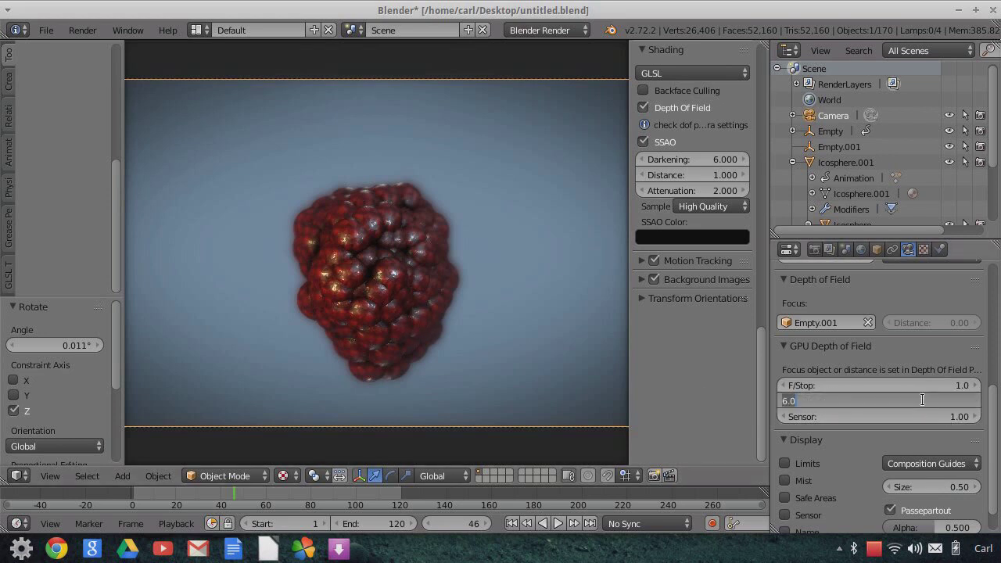
pyautogui.write('100')
pyautogui.press('Return')
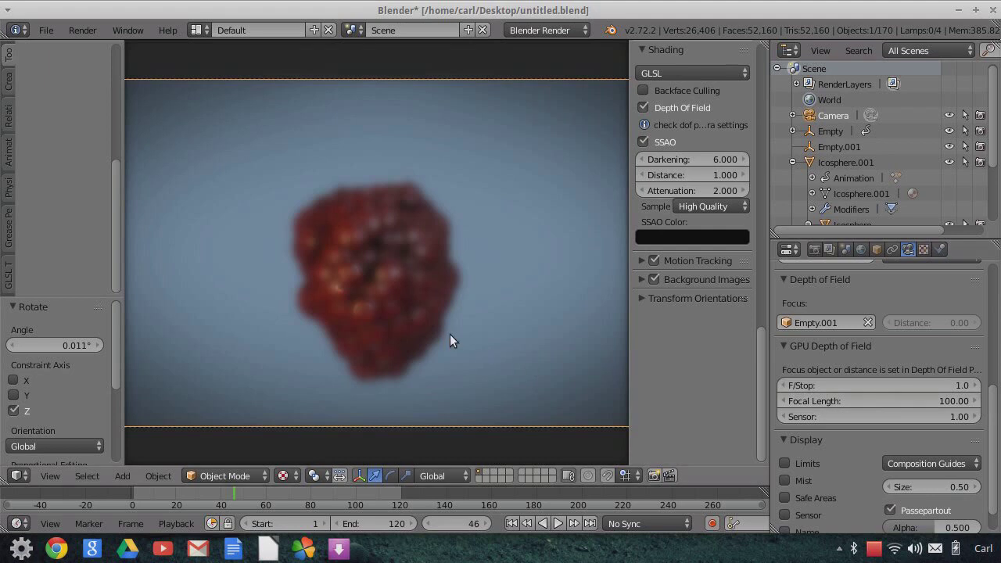
pyautogui.scroll(1, 383, 334)
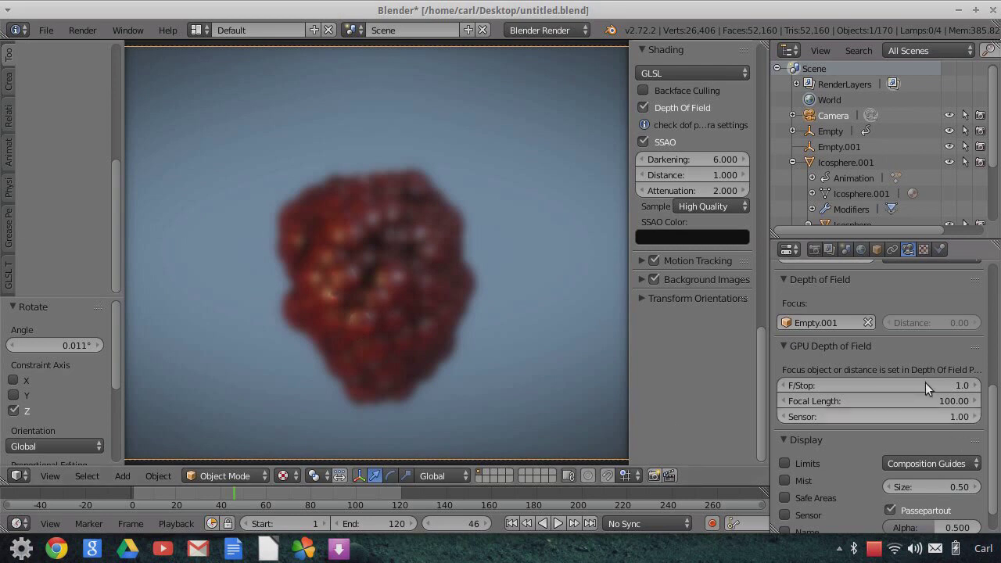
pyautogui.click(913, 399)
pyautogui.write('50')
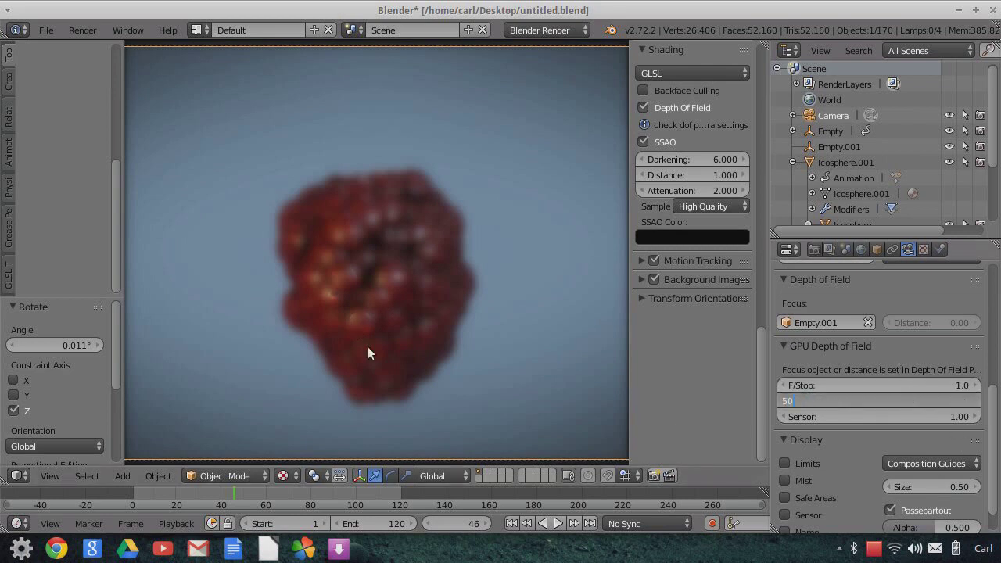
pyautogui.press('Return')
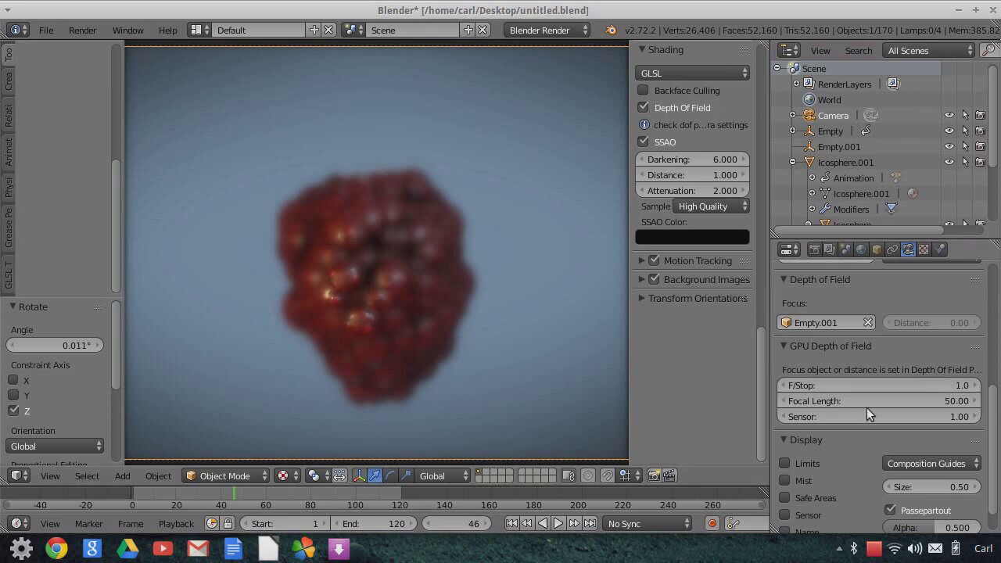
pyautogui.click(938, 399)
pyautogui.write('25')
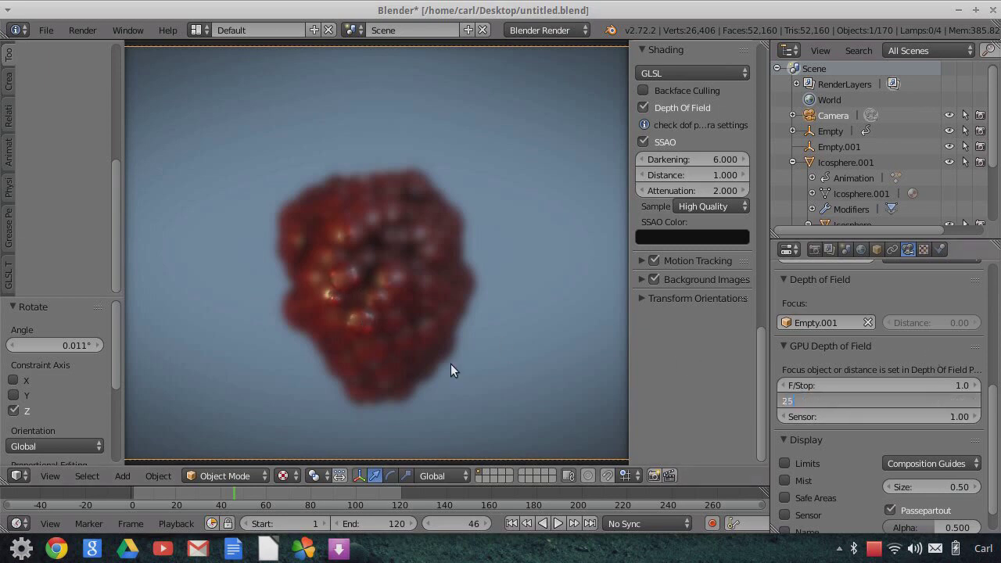
pyautogui.press('Return')
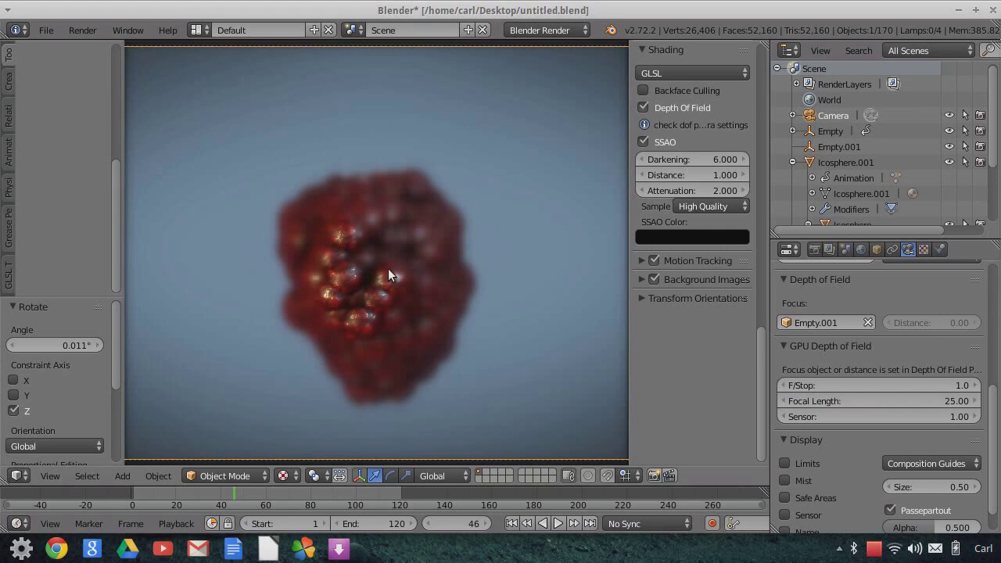
# Step: Set the camera's GPU depth of field Focal Length back to 6 and fit the camera frame in the viewport
pyautogui.click(904, 399)
pyautogui.write('6')
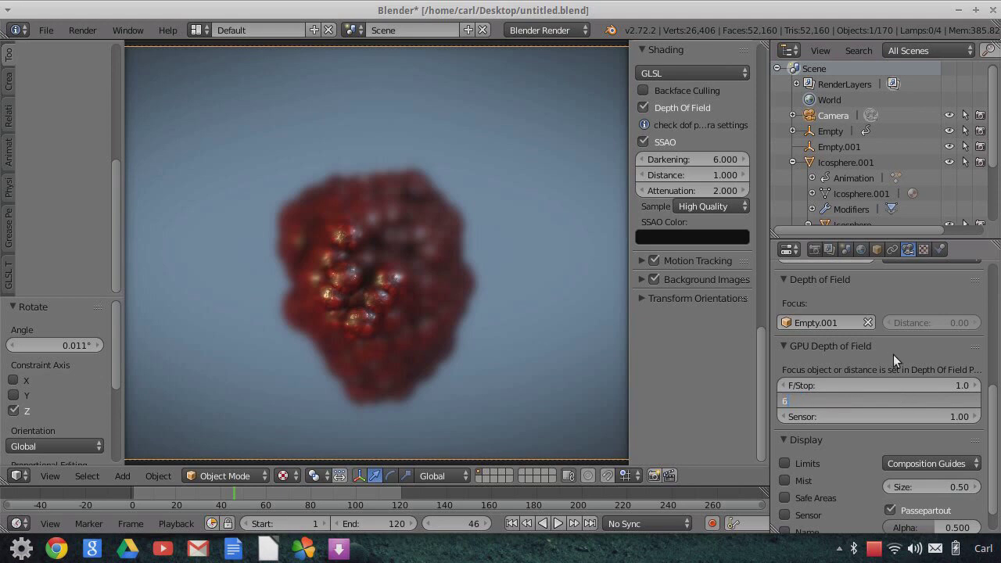
pyautogui.press('Return')
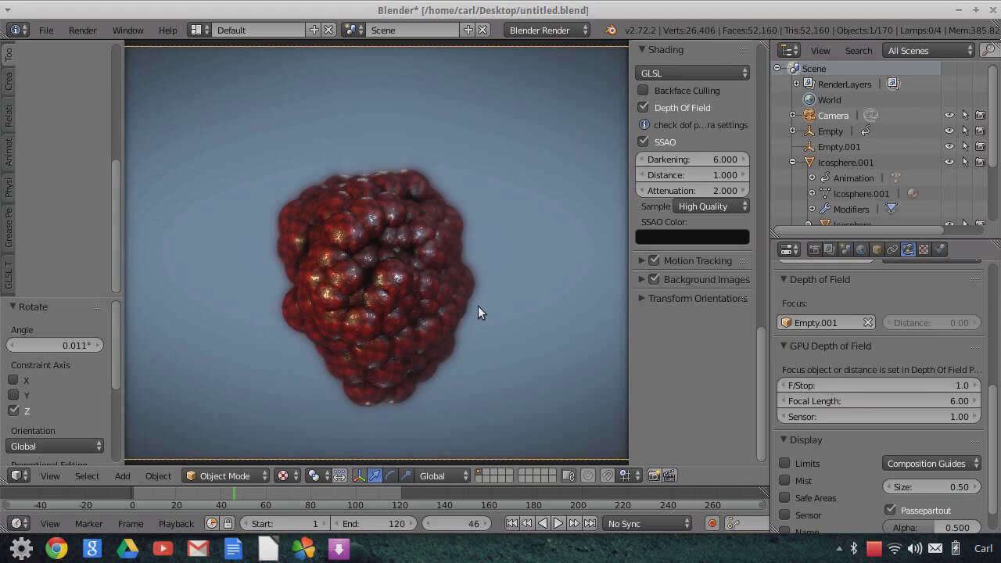
pyautogui.press('Home')
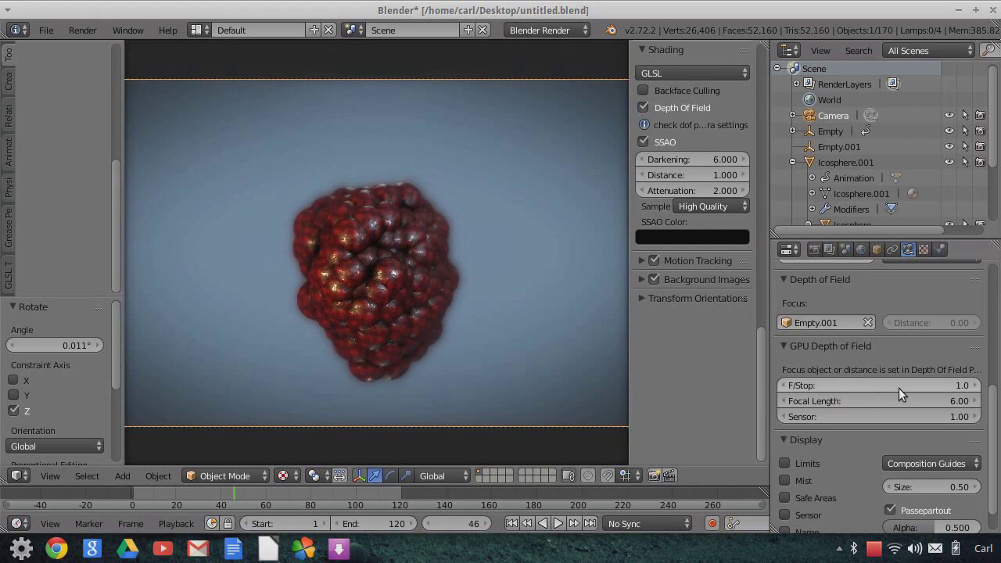
# Step: Try a GPU depth of field F/Stop of 100 on the camera and set it back to 1
pyautogui.click(930, 387)
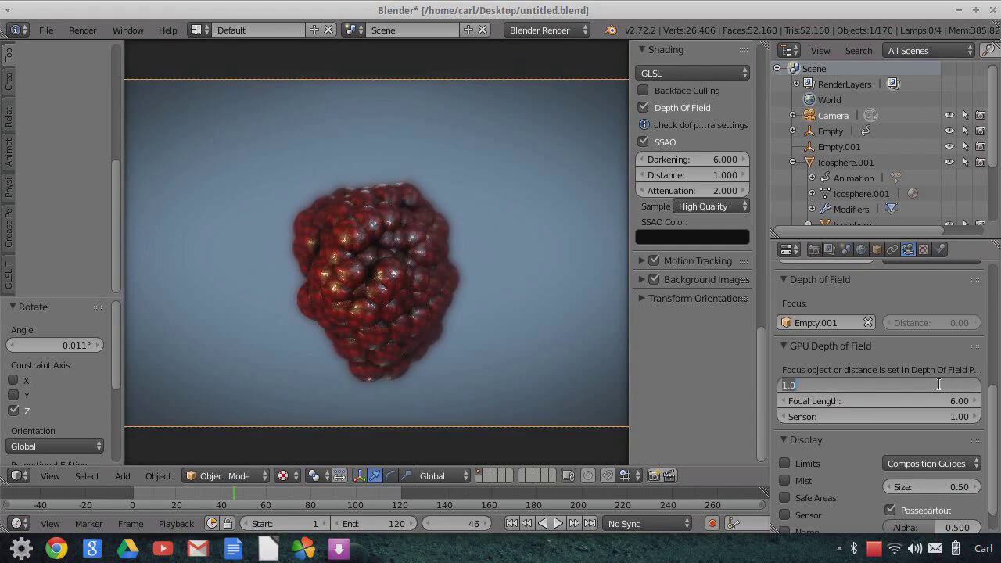
pyautogui.write('100')
pyautogui.press('Return')
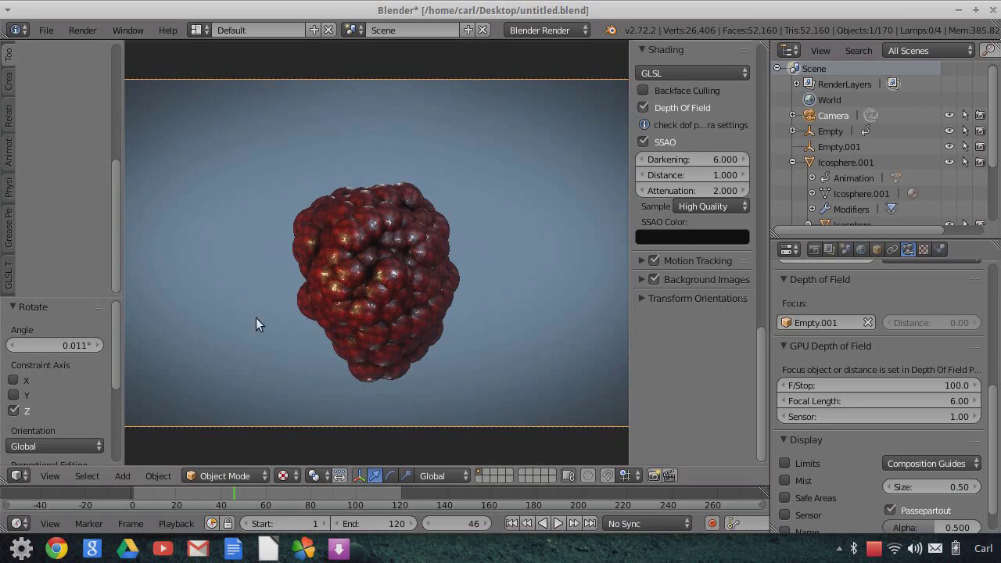
pyautogui.click(938, 385)
pyautogui.write('1')
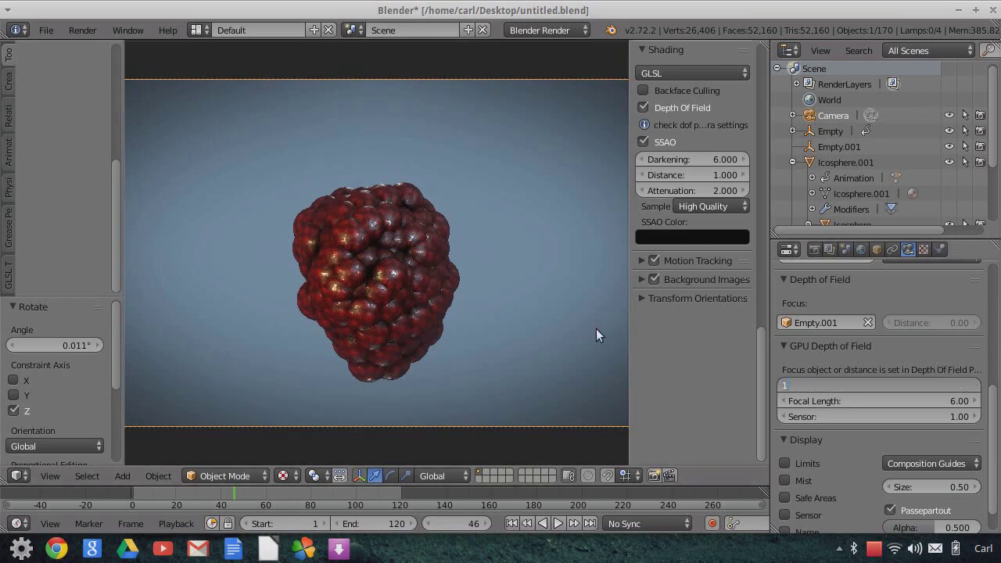
pyautogui.press('Return')
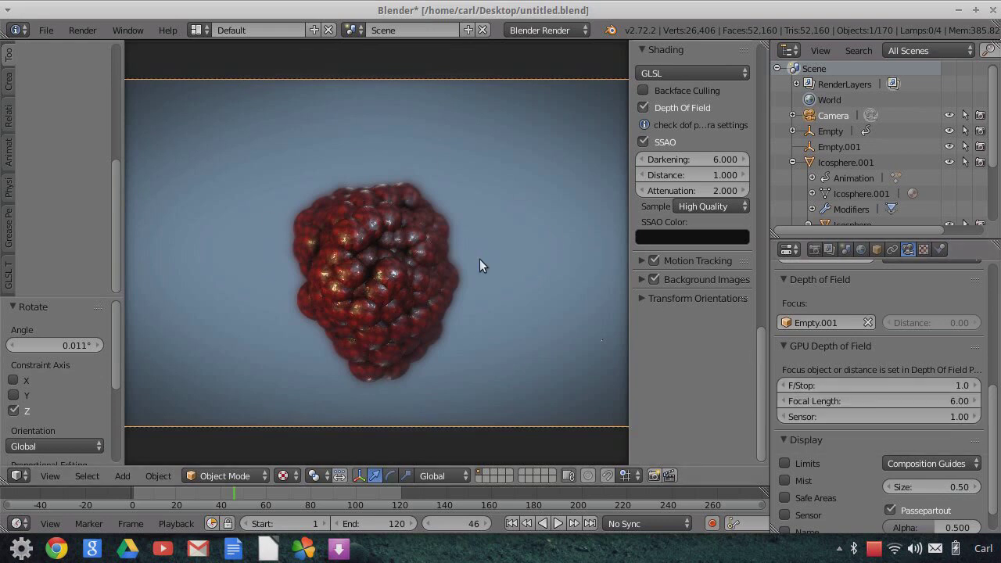
# Step: Compare the berry's depth of field blur at different view sizes and examine the viewport's shading settings
pyautogui.scroll(-2, 478, 258)
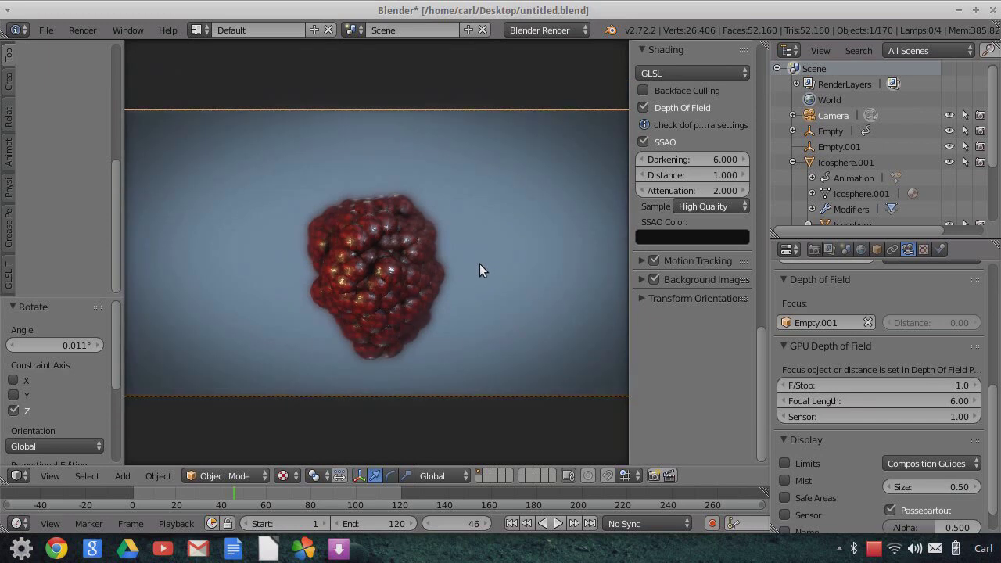
pyautogui.scroll(3, 674, 300)
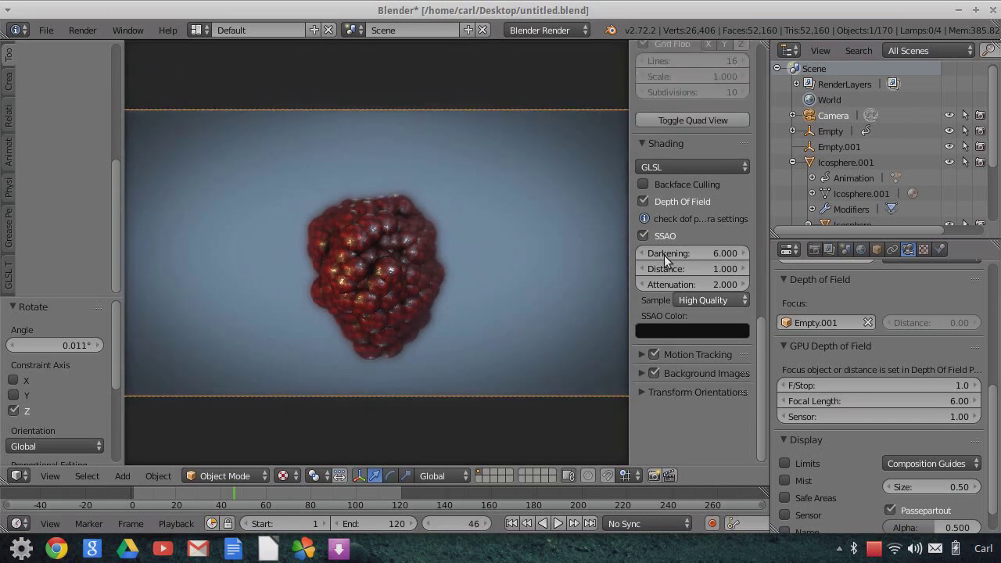
pyautogui.scroll(1, 454, 306)
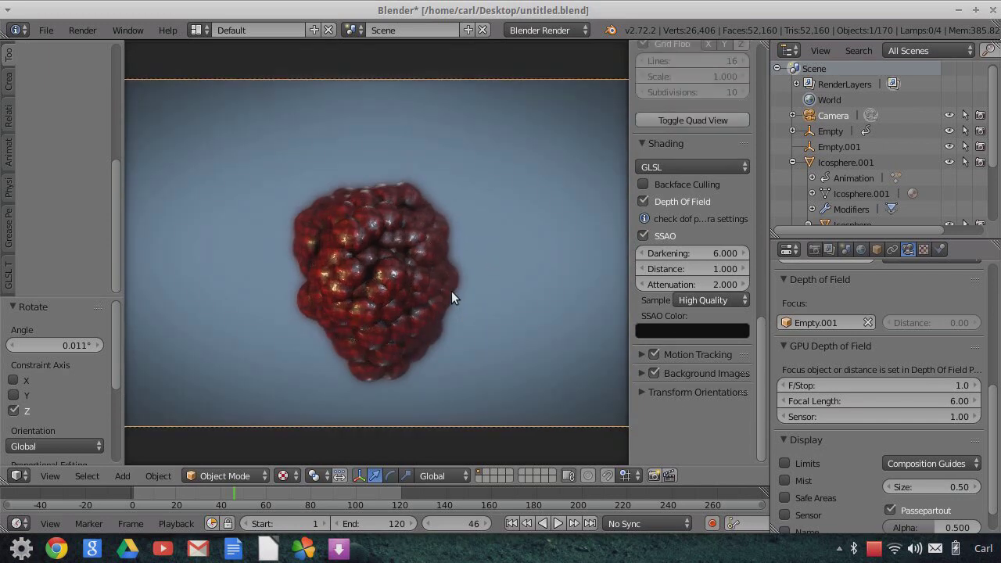
pyautogui.scroll(-1, 454, 298)
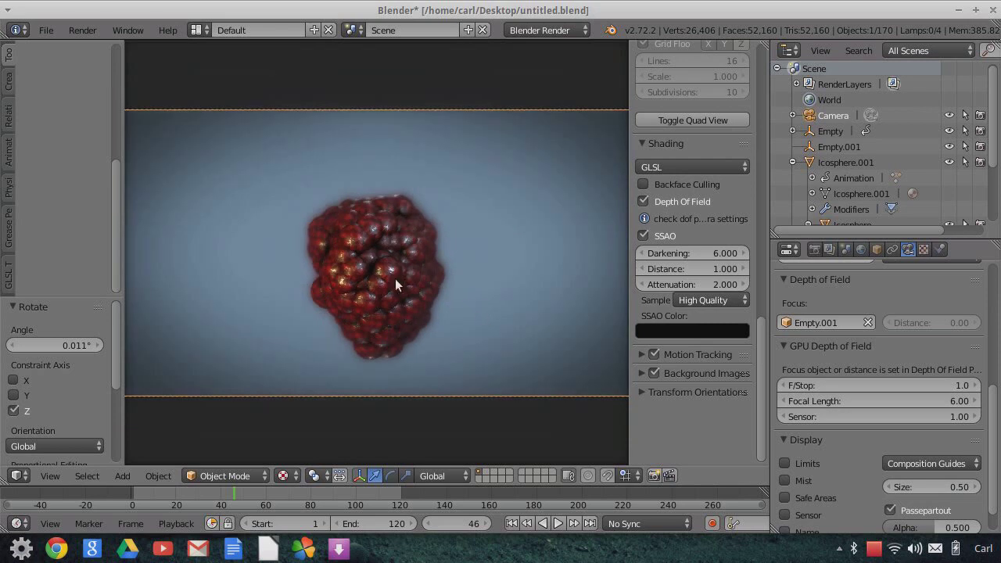
# Step: Select the Icosphere object parented under Icosphere.001 and bring up its material settings
pyautogui.scroll(-2, 839, 203)
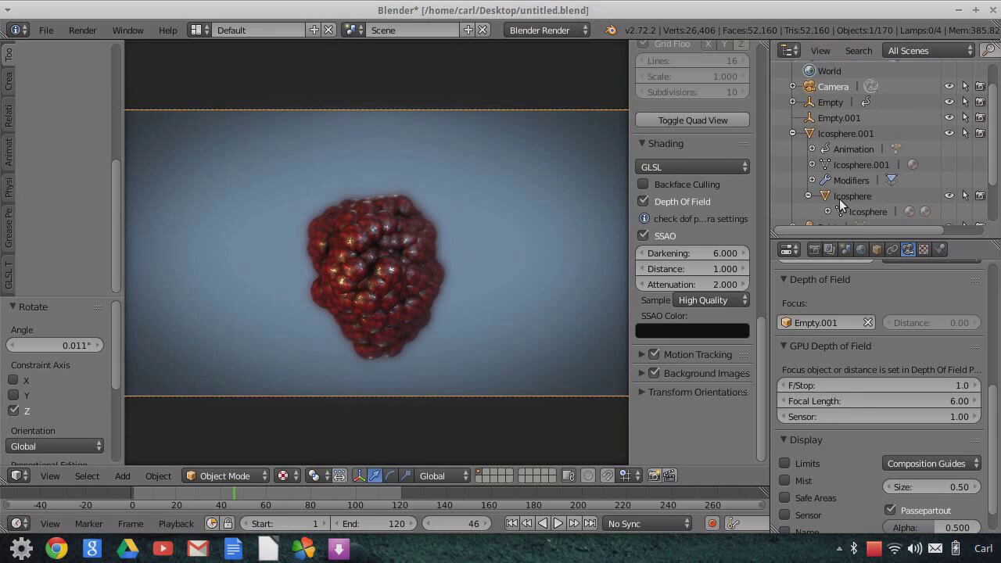
pyautogui.click(827, 193)
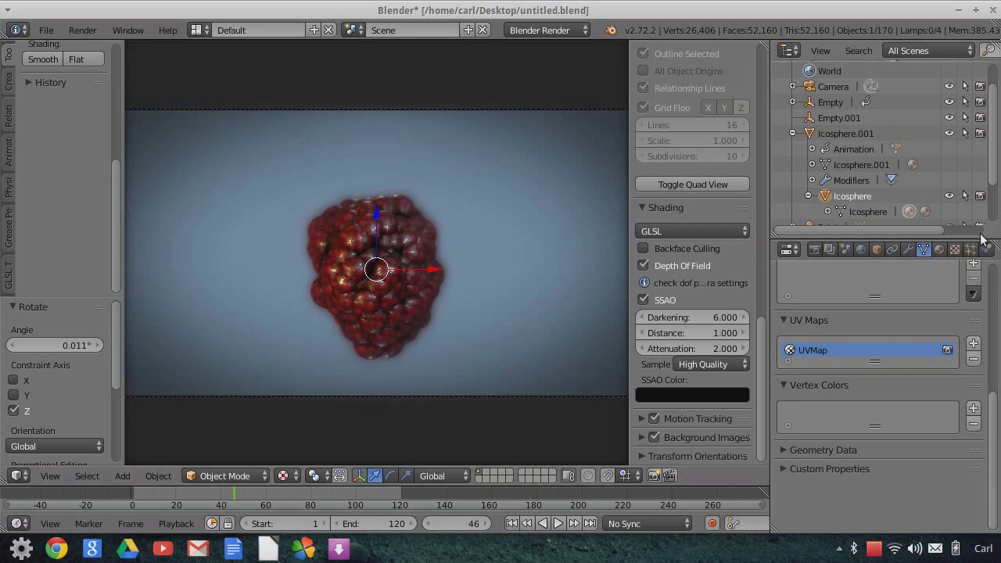
pyautogui.click(939, 250)
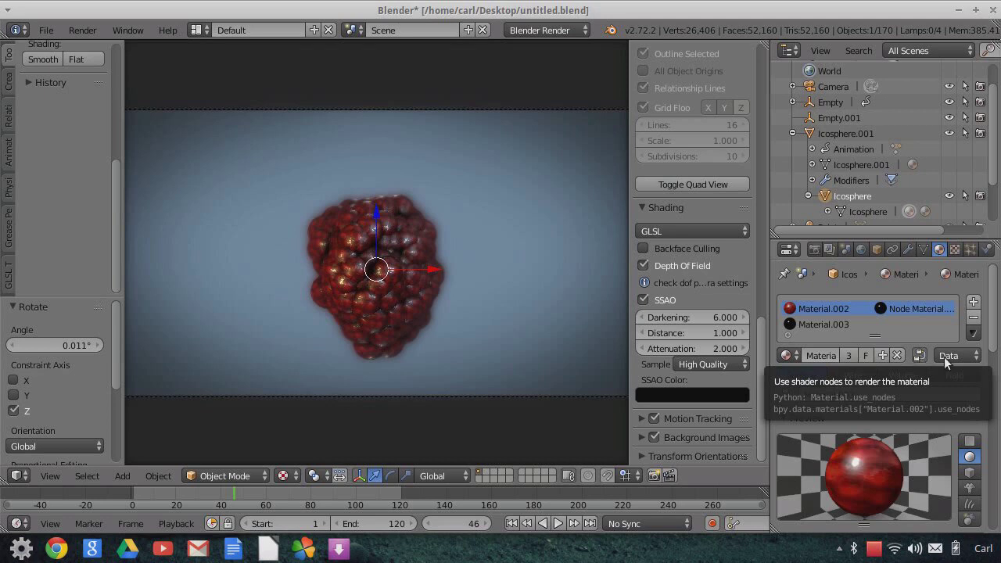
# Step: Turn off shader nodes for the Icosphere's Material.002 and undo the change
pyautogui.click(919, 356)
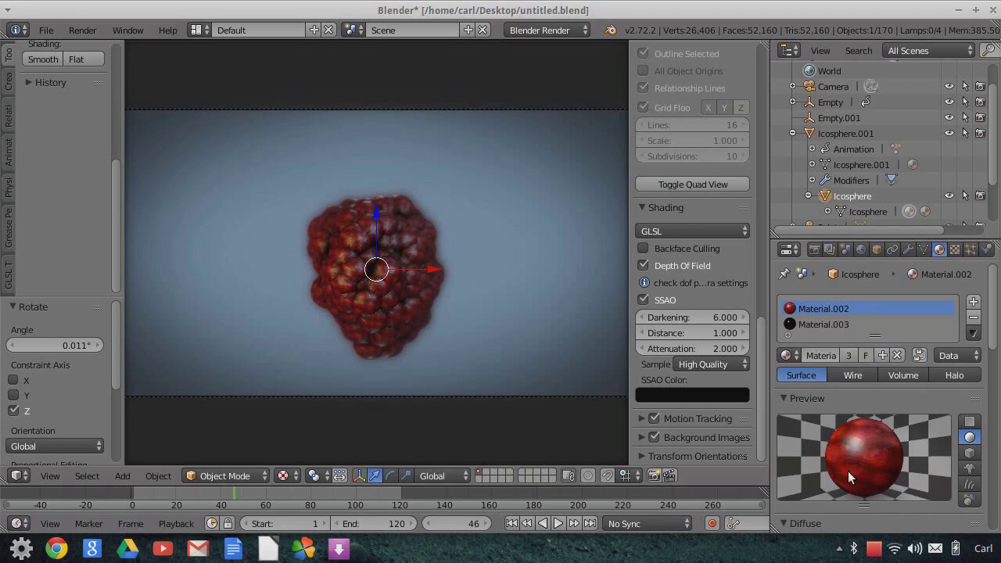
pyautogui.hotkey('ctrl', 'z')
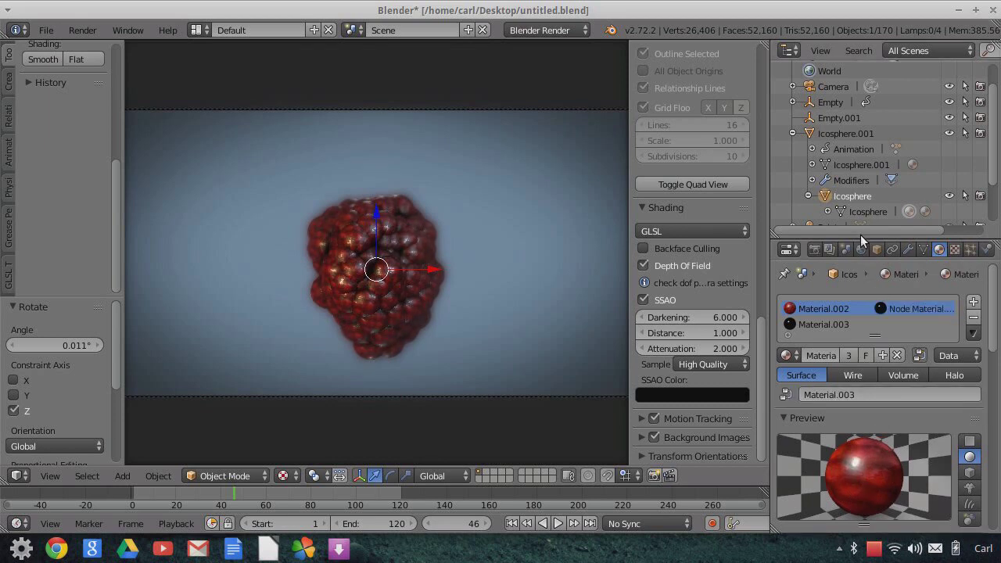
# Step: Give the material settings more room, then turn off shader nodes for Material.002 and bring up its texture slots
pyautogui.moveTo(860, 234); pyautogui.dragTo(840, 117)
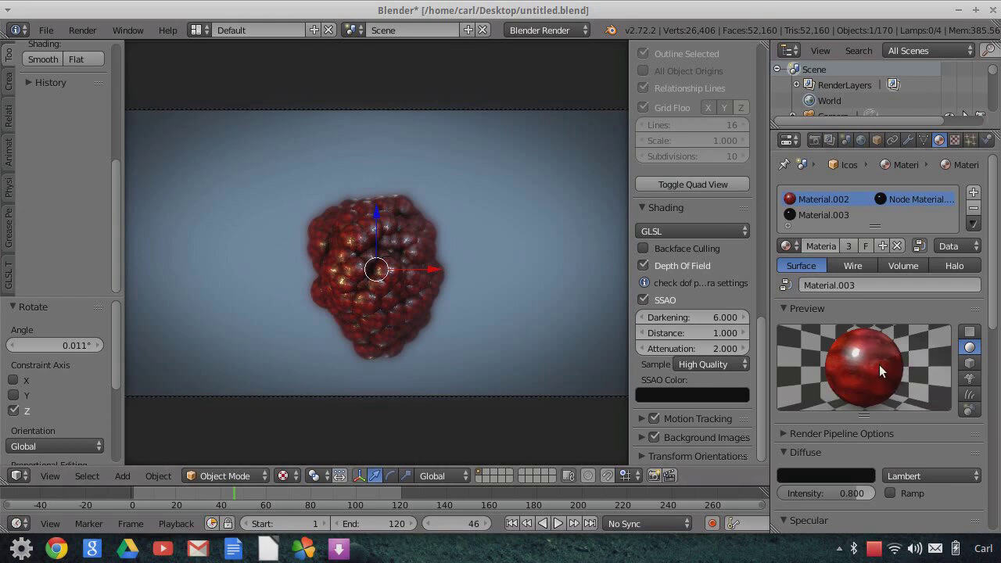
pyautogui.click(920, 245)
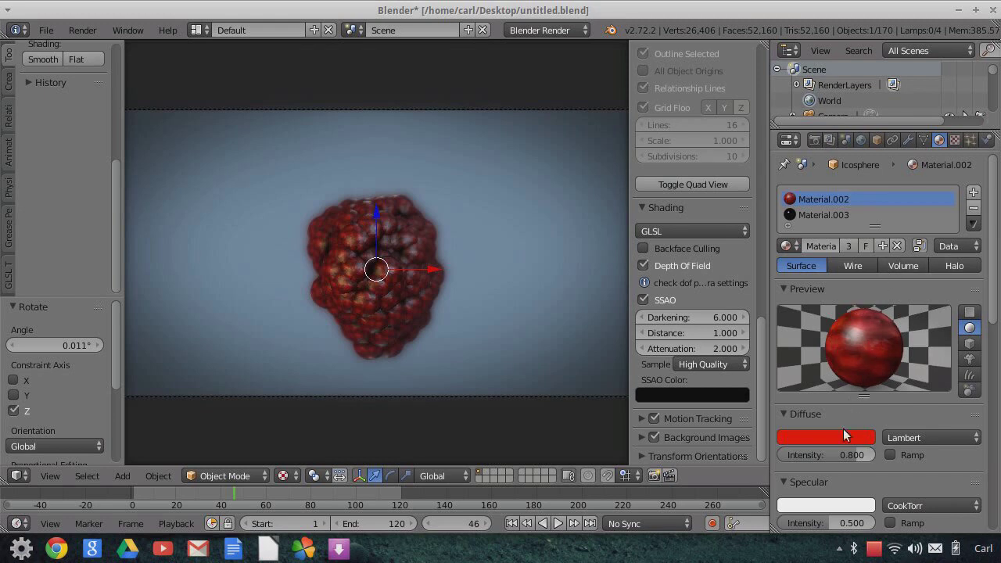
pyautogui.click(954, 140)
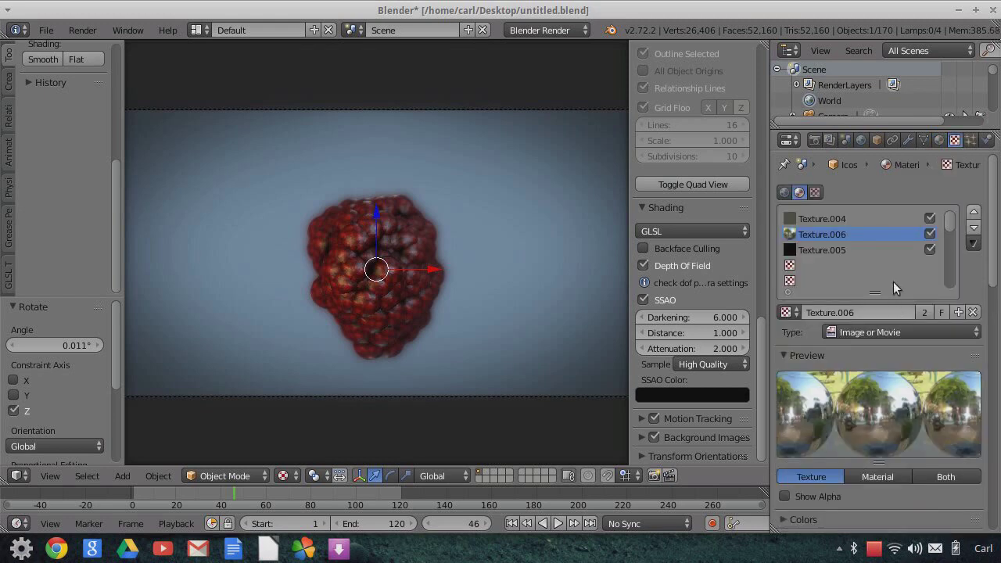
# Step: Select Texture.004 in the material's texture slots and inspect the berry's surface bumps up close
pyautogui.click(808, 219)
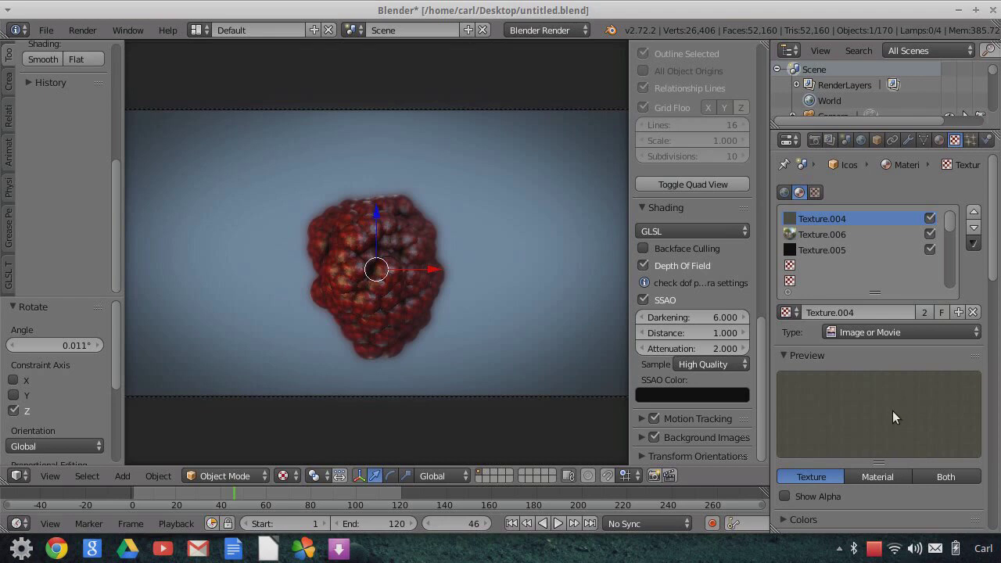
pyautogui.scroll(1, 386, 291)
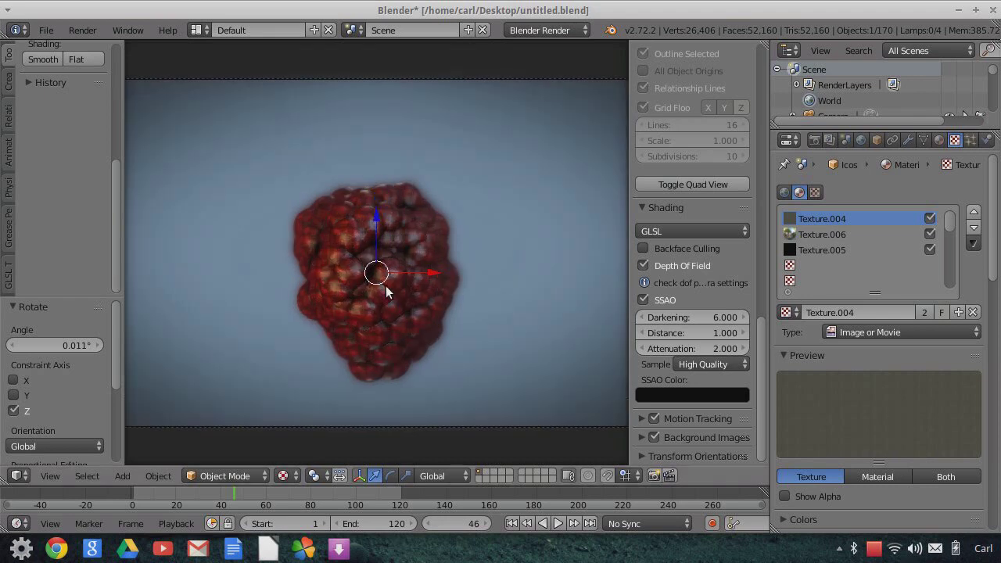
pyautogui.scroll(2, 387, 290)
pyautogui.scroll(1, 323, 226)
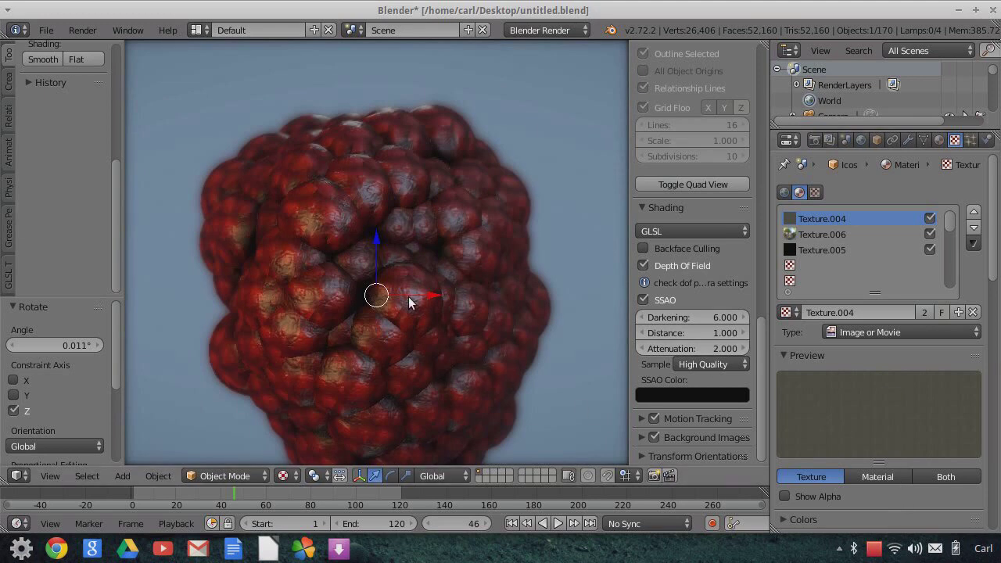
pyautogui.scroll(1, 412, 302)
pyautogui.scroll(2, 412, 299)
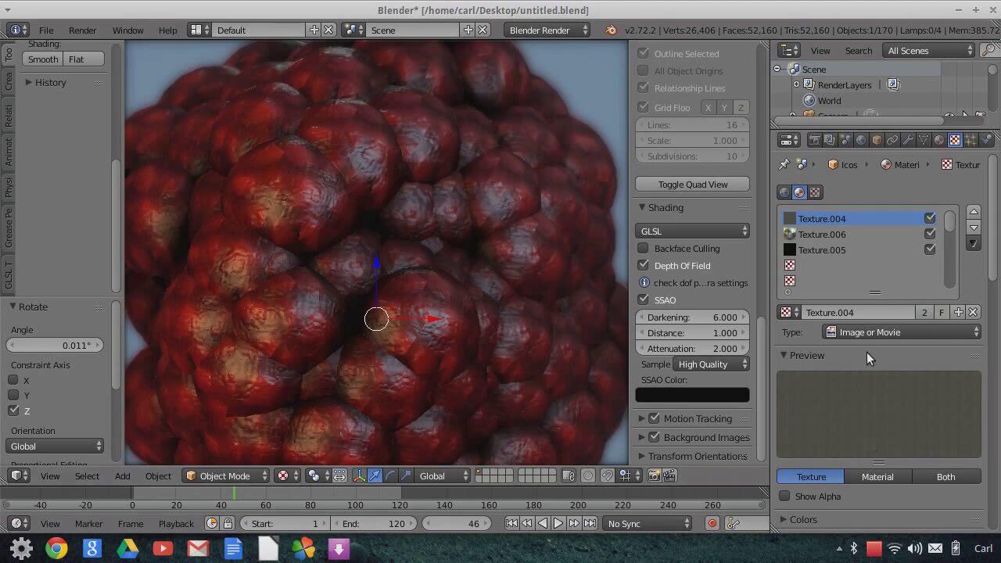
# Step: Examine Texture.004's MetalHam2.png image settings, UV mapping size and Normal influence
pyautogui.scroll(-12, 885, 422)
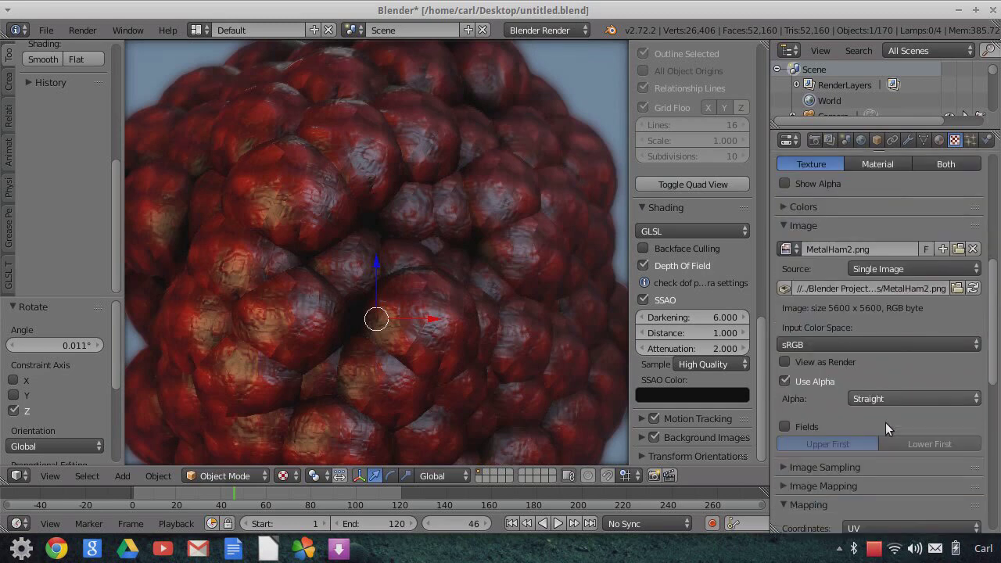
pyautogui.scroll(-3, 885, 422)
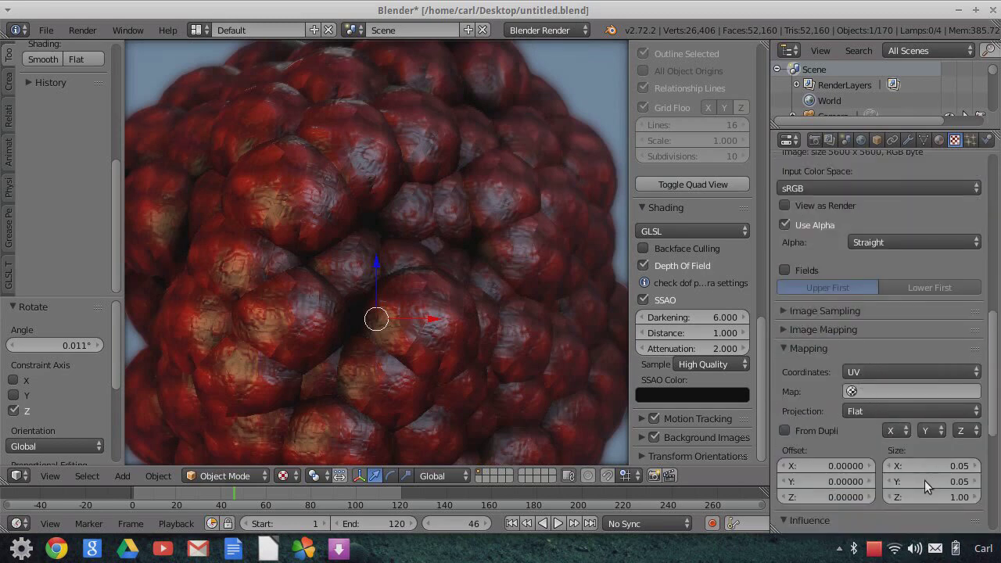
pyautogui.scroll(-2, 924, 480)
pyautogui.scroll(-1, 925, 480)
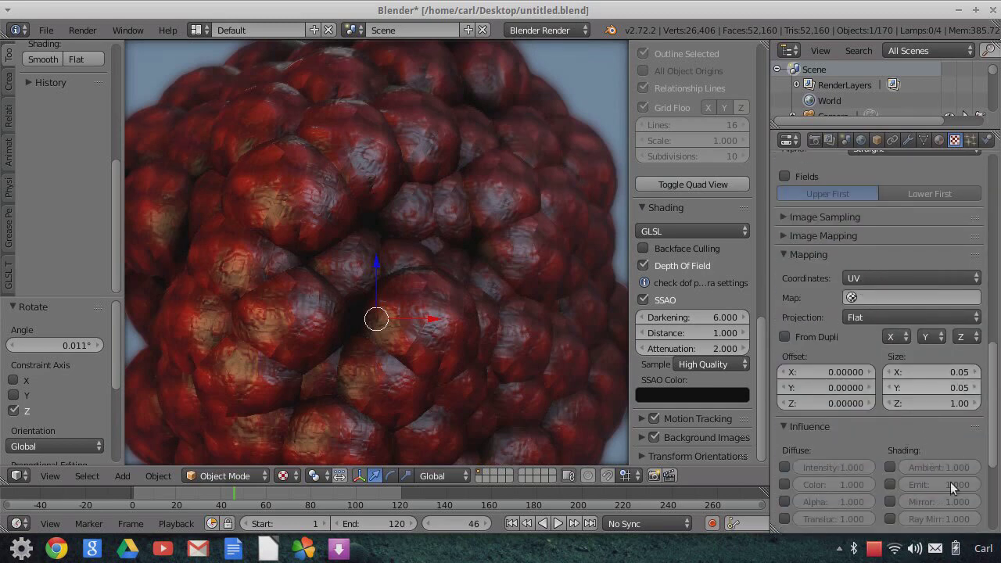
pyautogui.scroll(-1, 952, 477)
pyautogui.scroll(-1, 949, 475)
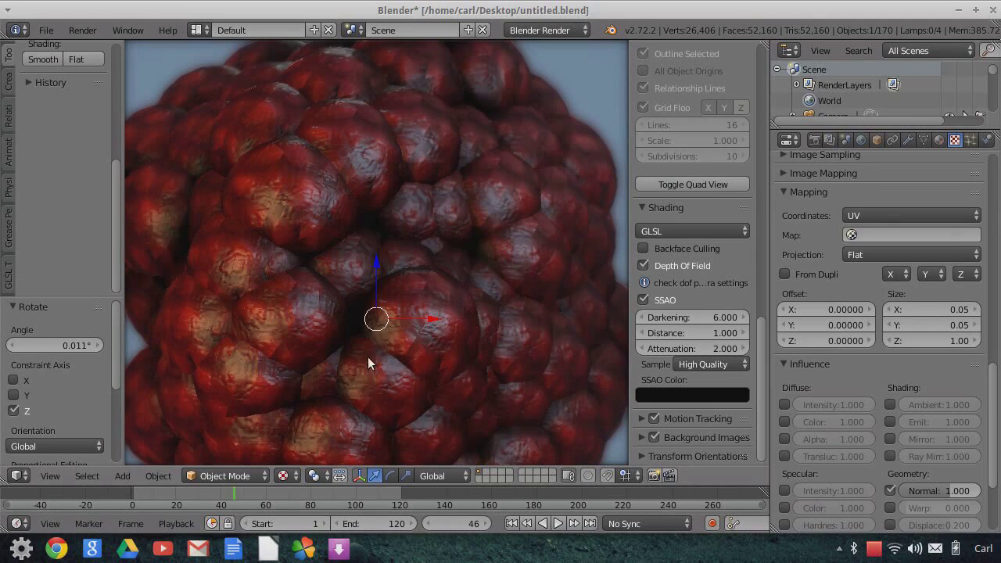
# Step: Compare the bump detail on the berry's surface at close and distant view sizes
pyautogui.scroll(-1, 438, 321)
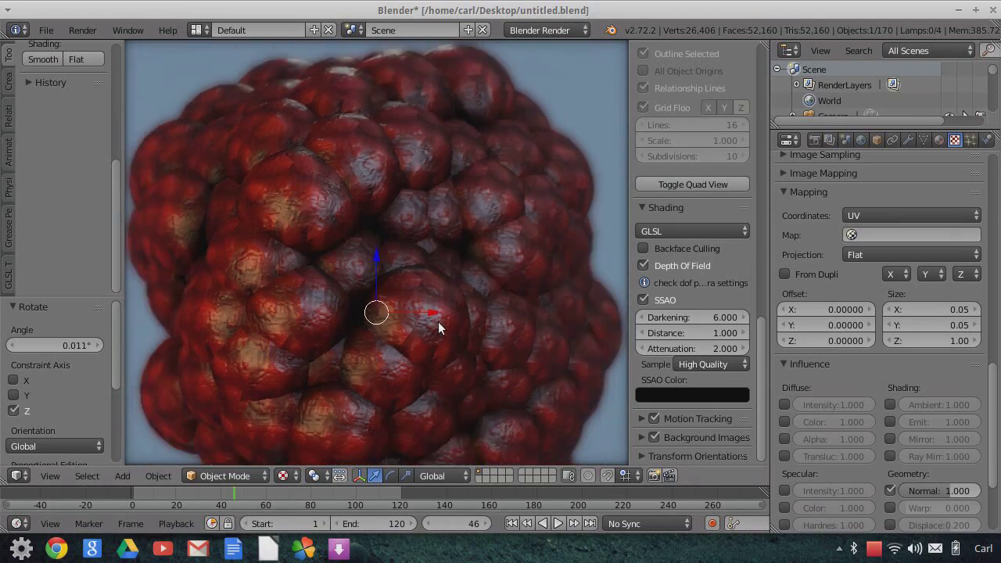
pyautogui.scroll(-1, 438, 322)
pyautogui.scroll(2, 379, 295)
pyautogui.scroll(2, 418, 329)
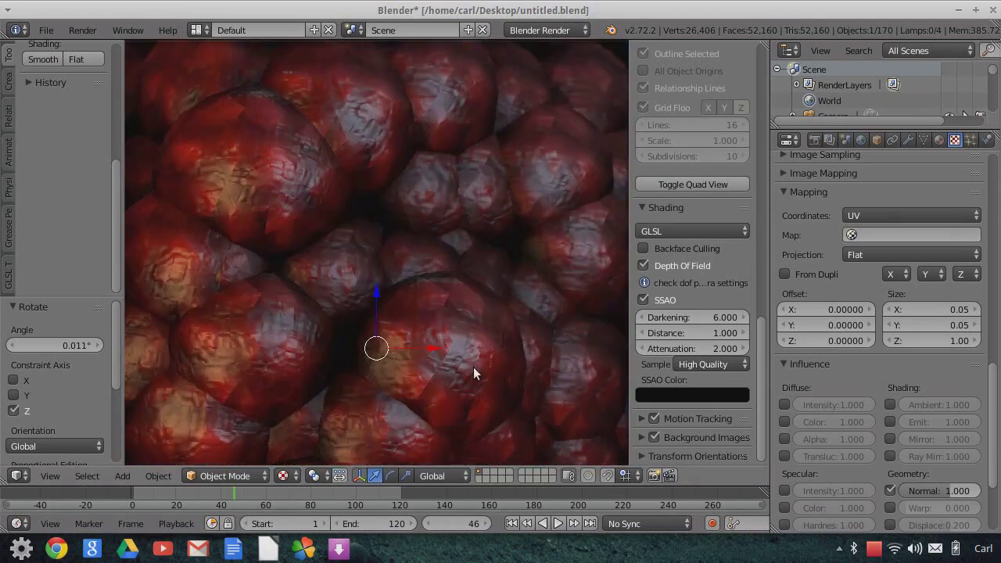
pyautogui.scroll(-1, 473, 367)
pyautogui.scroll(-1, 473, 367)
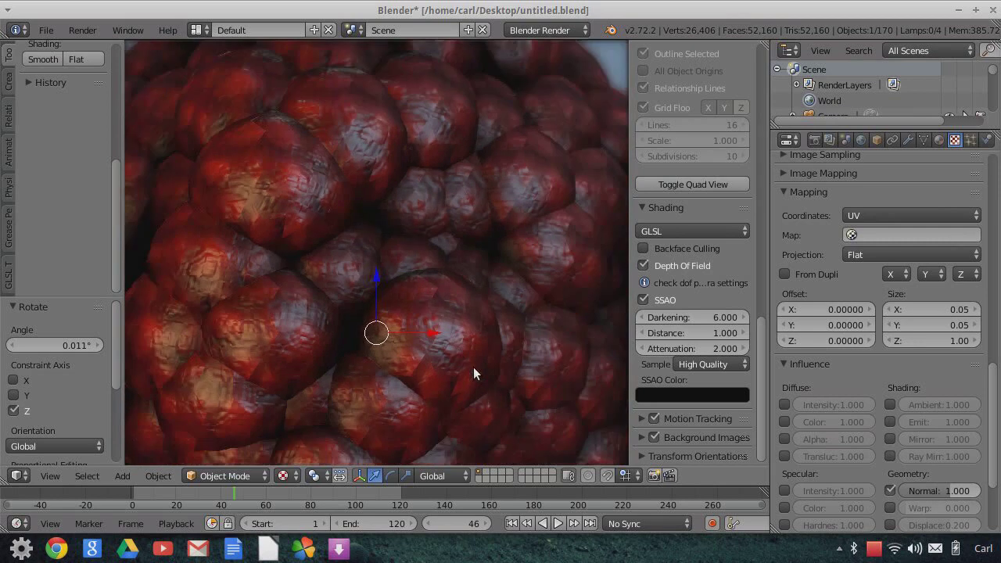
pyautogui.scroll(-1, 472, 366)
pyautogui.scroll(-1, 474, 368)
pyautogui.scroll(-1, 473, 368)
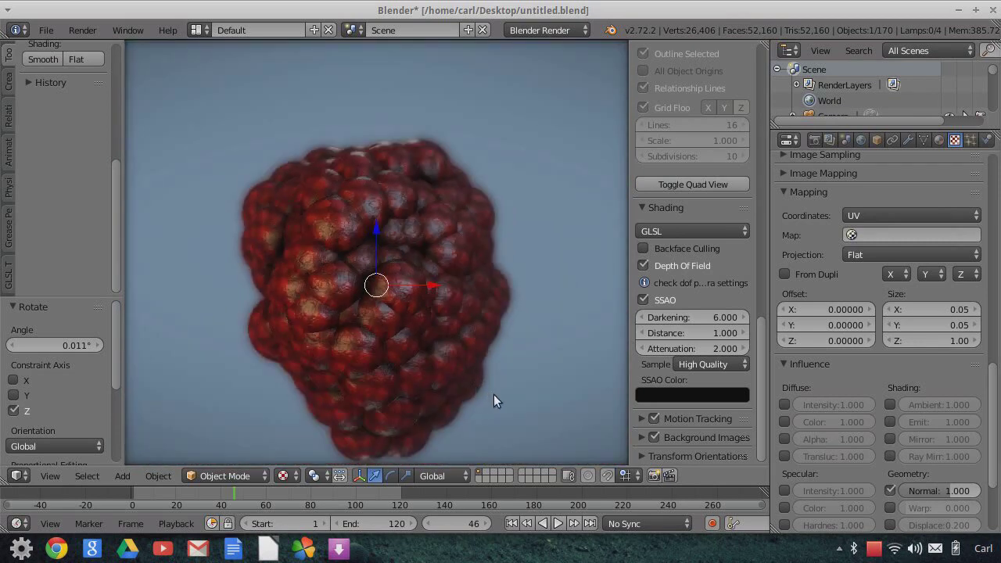
pyautogui.scroll(-1, 484, 379)
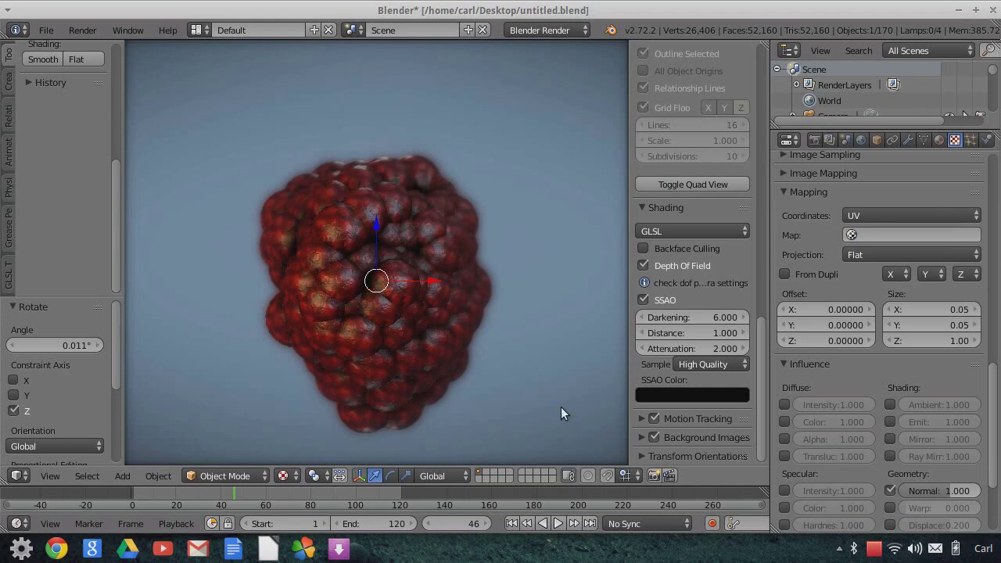
pyautogui.scroll(-1, 482, 384)
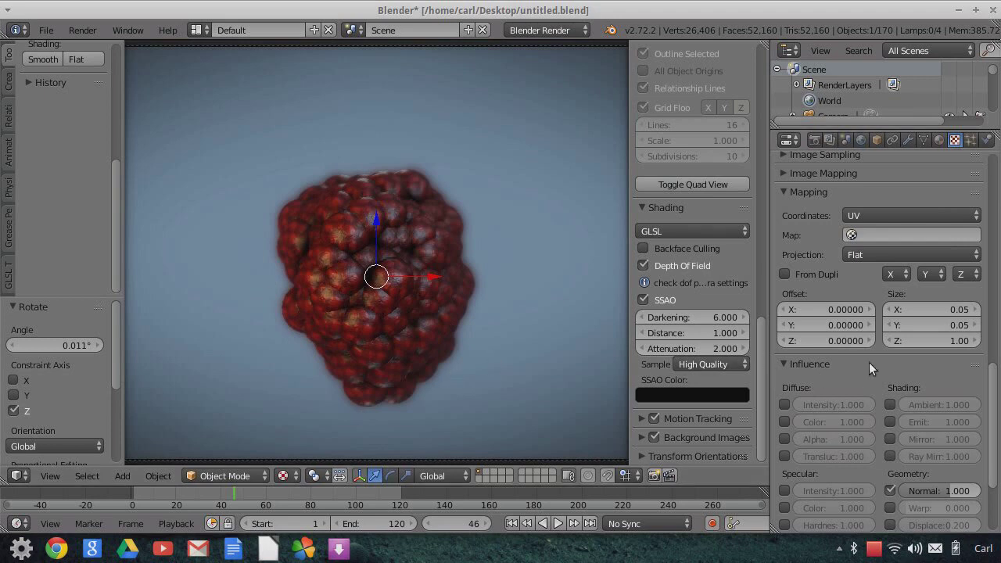
# Step: Select Texture.006 and examine its silver.jpg image, Reflection mapping, Color influence and Add blending, along with the reflections on the berry
pyautogui.scroll(10, 901, 370)
pyautogui.scroll(7, 901, 369)
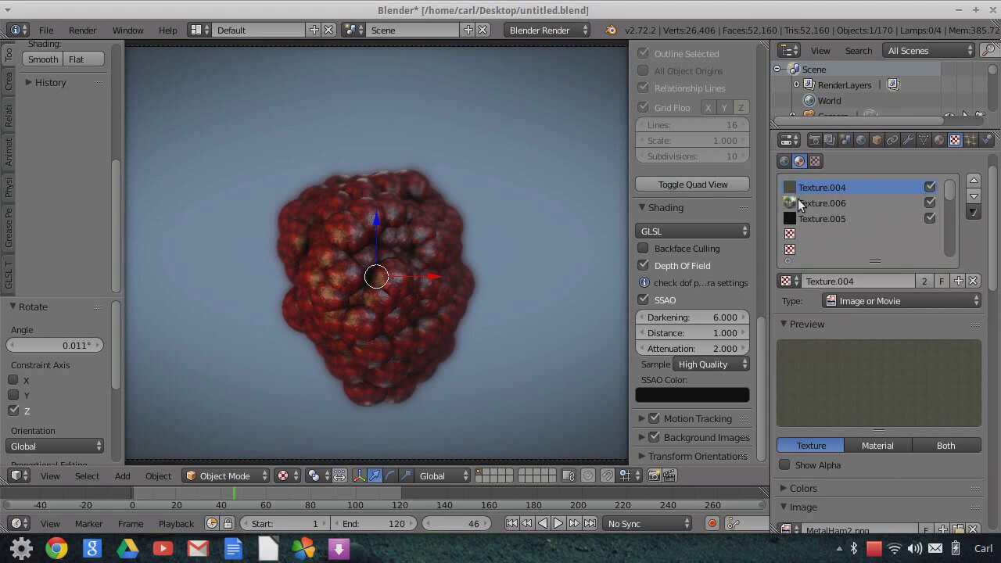
pyautogui.click(821, 203)
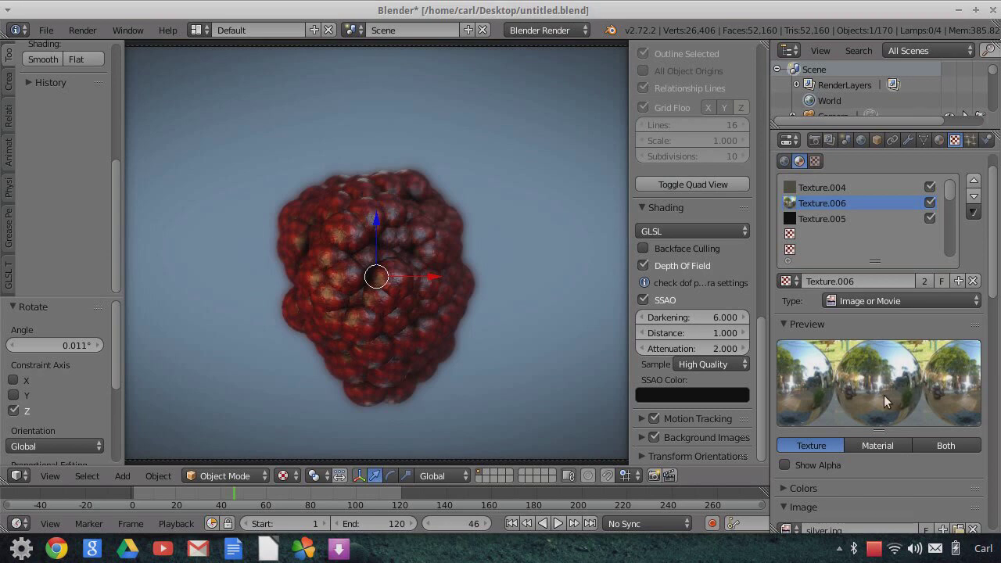
pyautogui.scroll(-10, 947, 463)
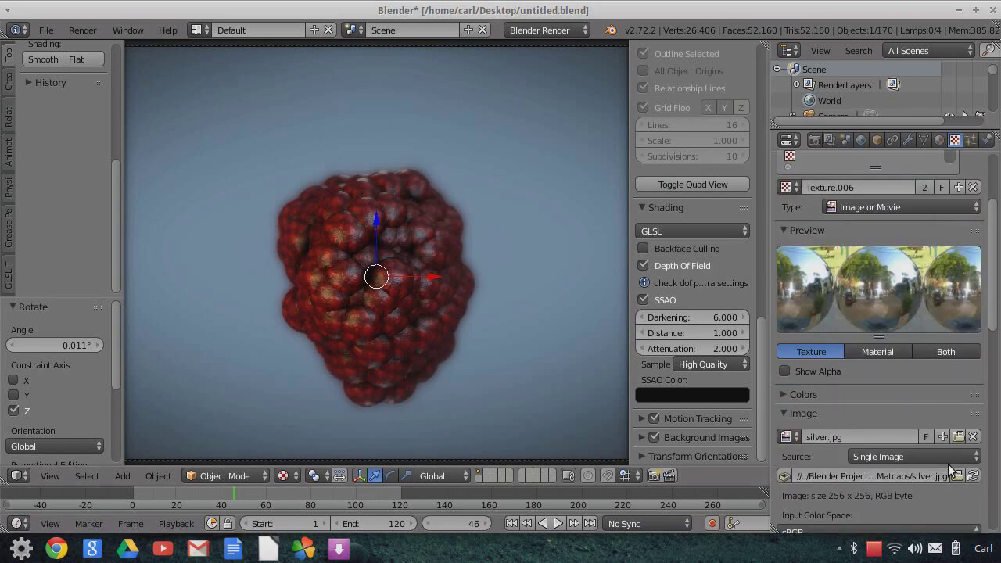
pyautogui.scroll(-6, 948, 463)
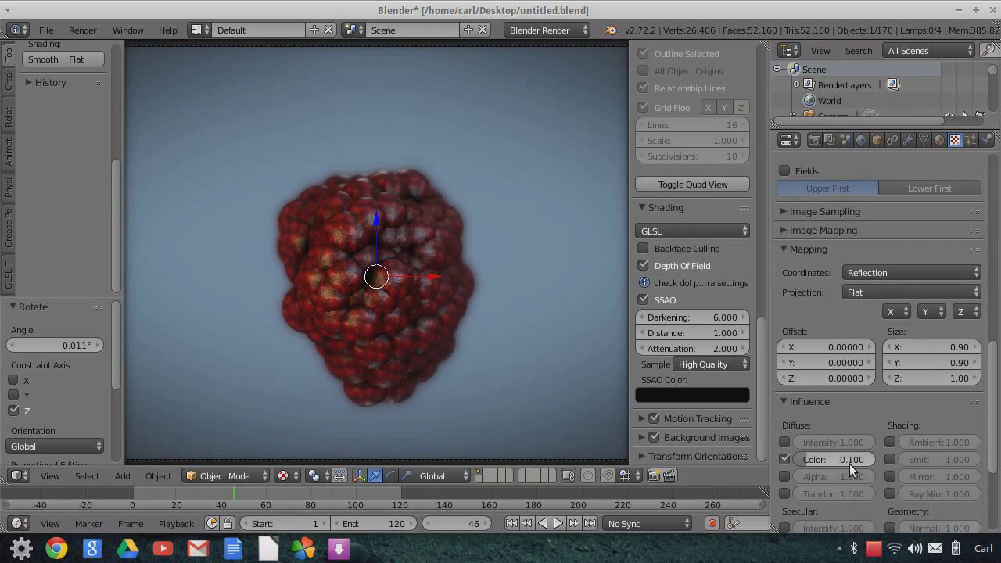
pyautogui.scroll(-5, 848, 464)
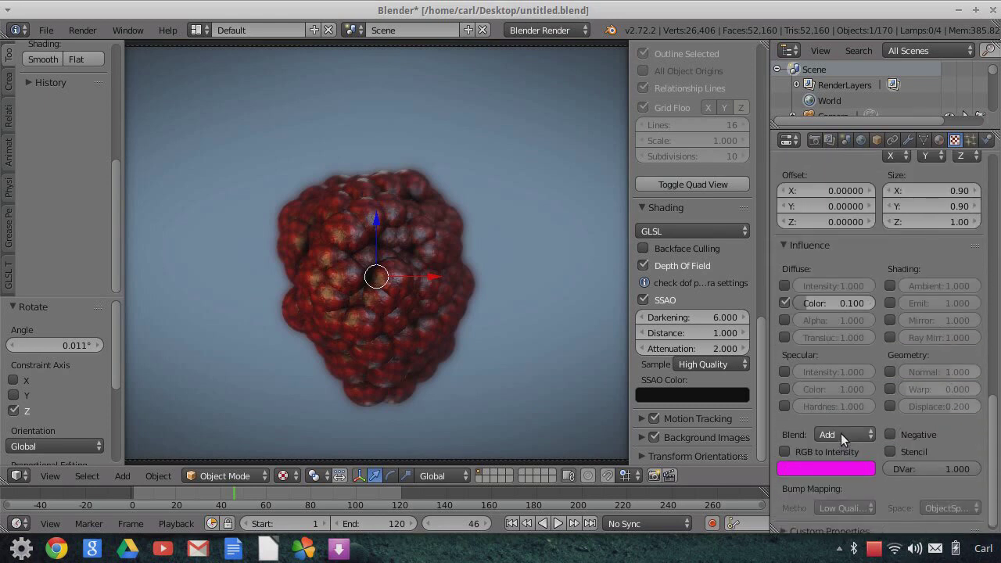
pyautogui.scroll(8, 842, 423)
pyautogui.scroll(3, 842, 423)
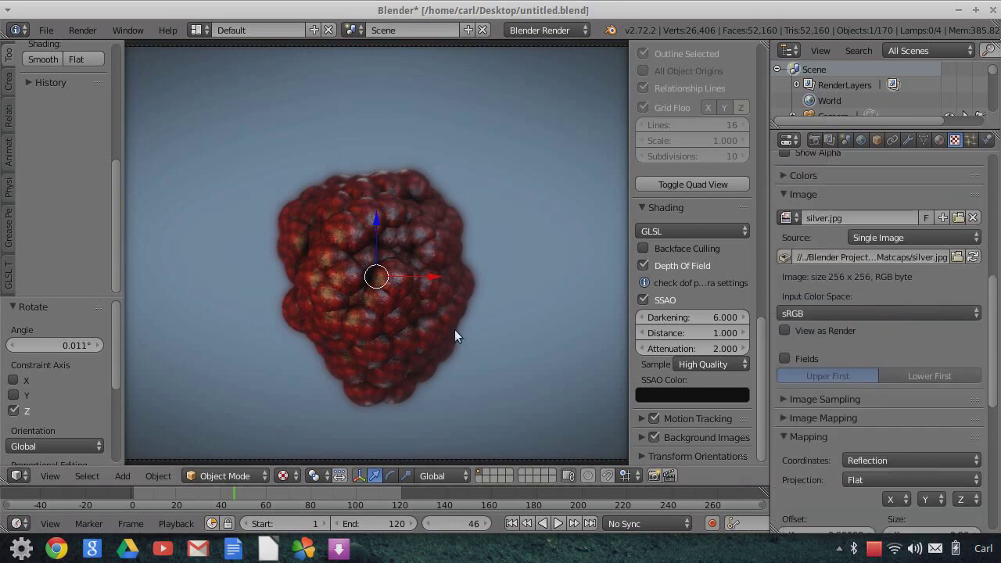
pyautogui.scroll(3, 433, 348)
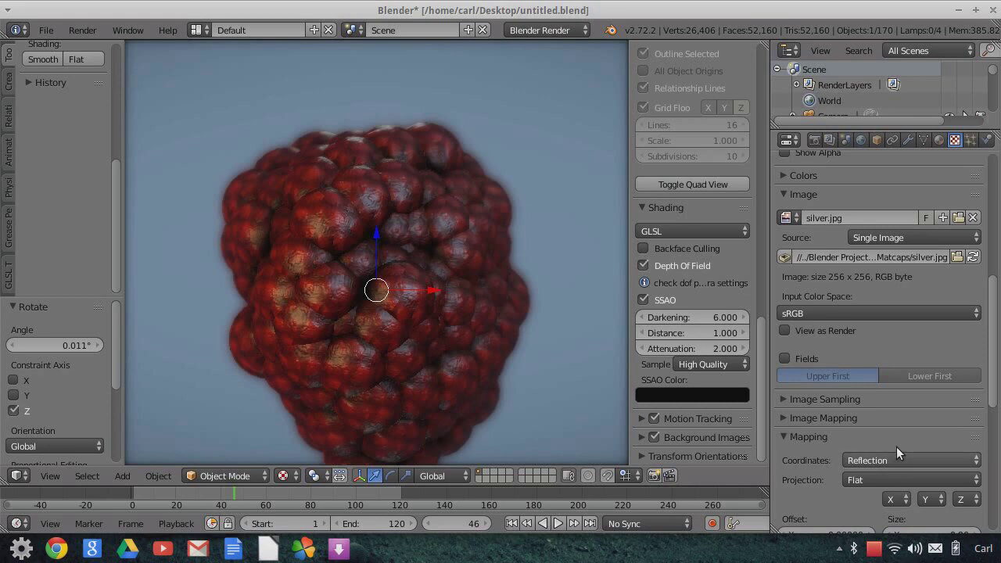
# Step: Select Texture.005 in the texture slots and inspect the berry's surface at different view sizes
pyautogui.scroll(10, 896, 447)
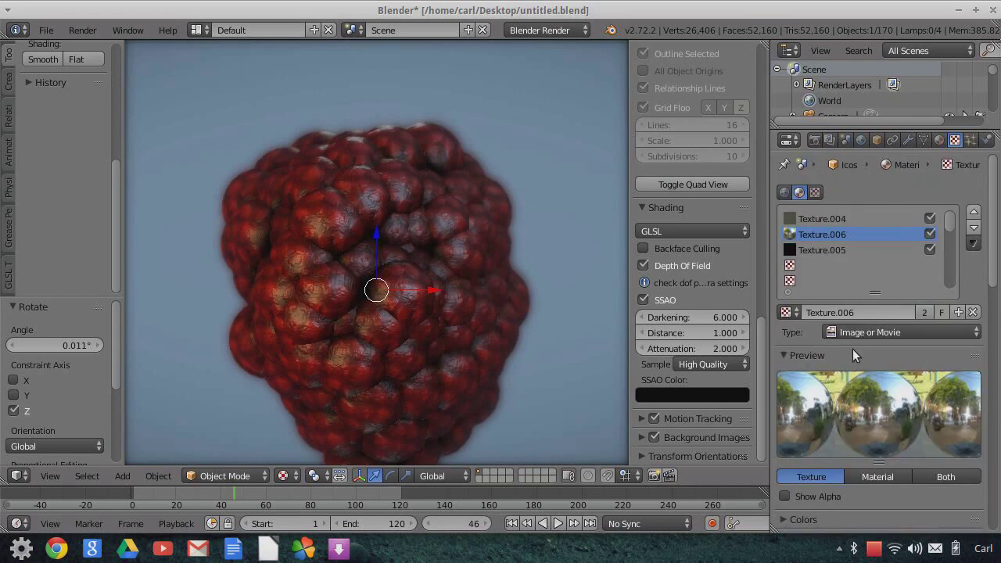
pyautogui.keyDown('ctrl'); pyautogui.scroll(-1, 812, 217); pyautogui.keyUp('ctrl')
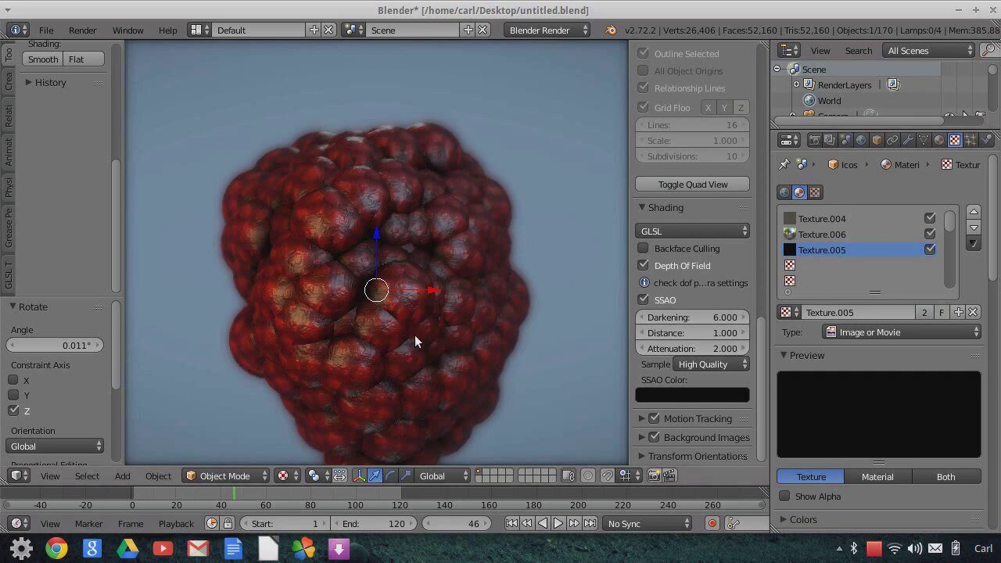
pyautogui.scroll(2, 415, 335)
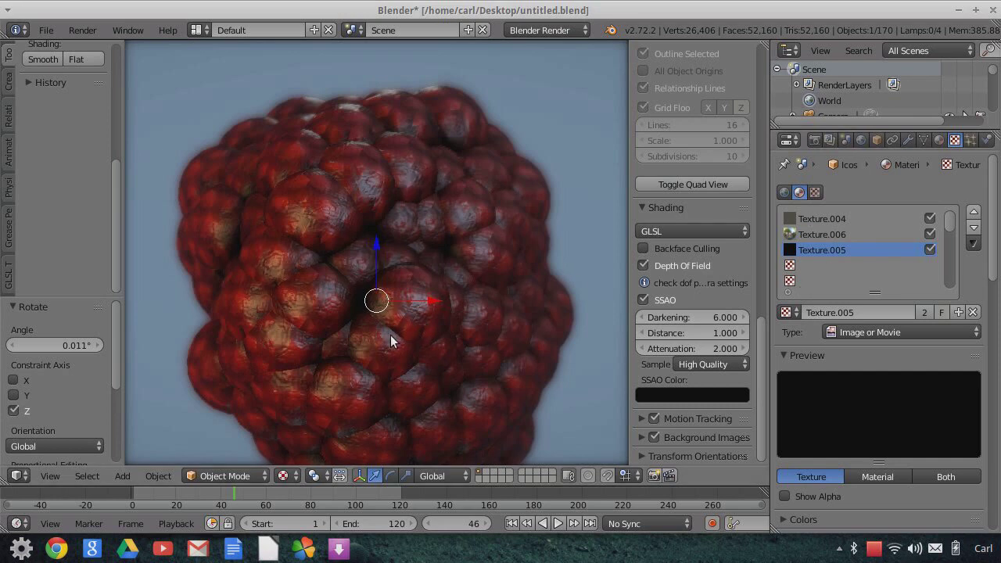
pyautogui.scroll(-1, 395, 328)
pyautogui.scroll(-4, 413, 322)
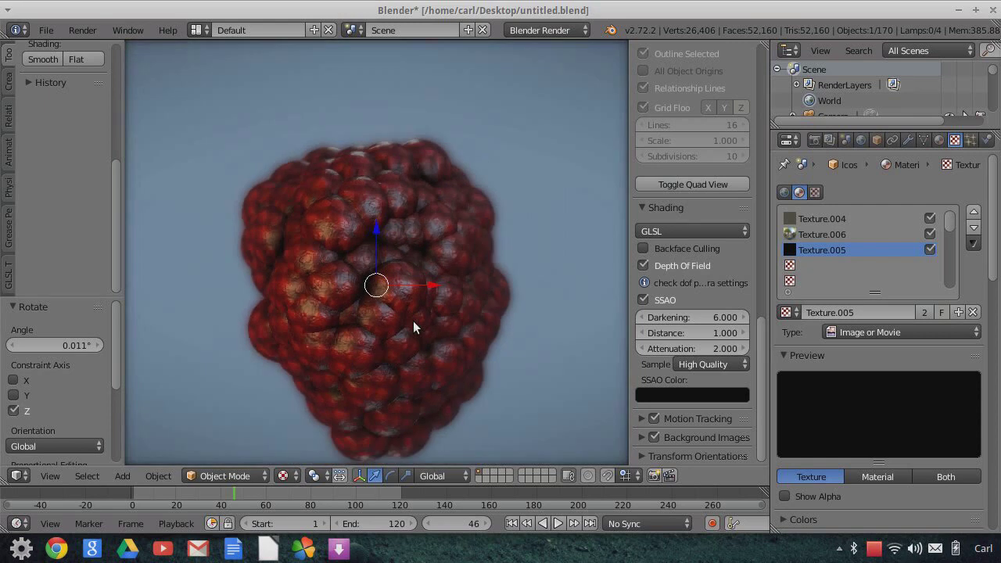
# Step: Return to the Icosphere's material settings and compare the shading settings of Material.003 and Material.002
pyautogui.click(939, 141)
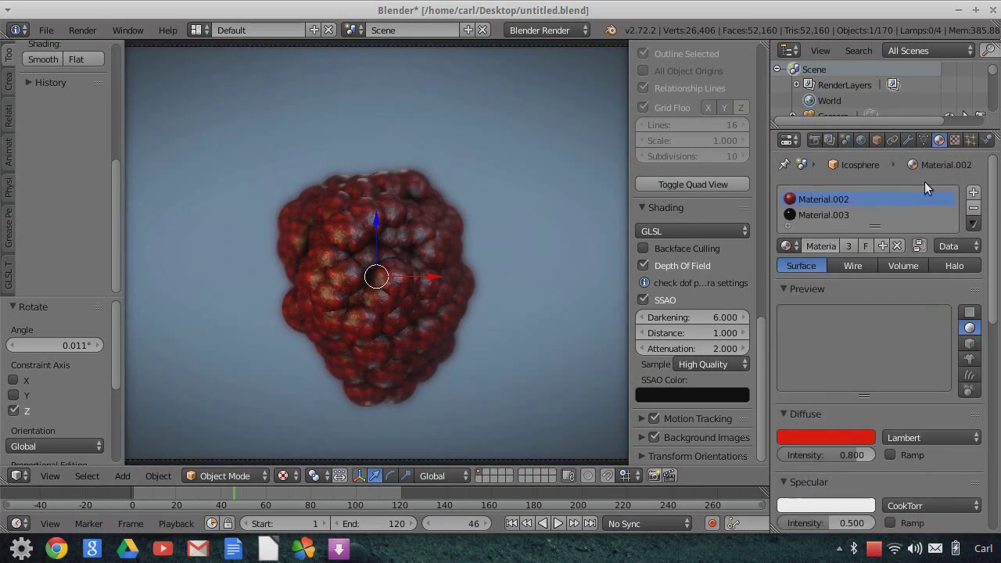
pyautogui.click(806, 215)
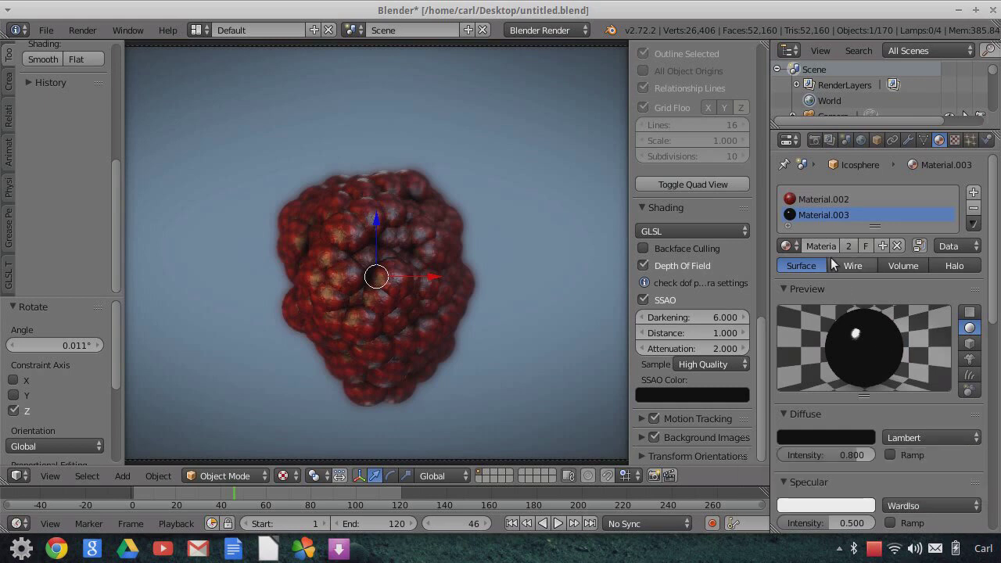
pyautogui.scroll(-1, 938, 453)
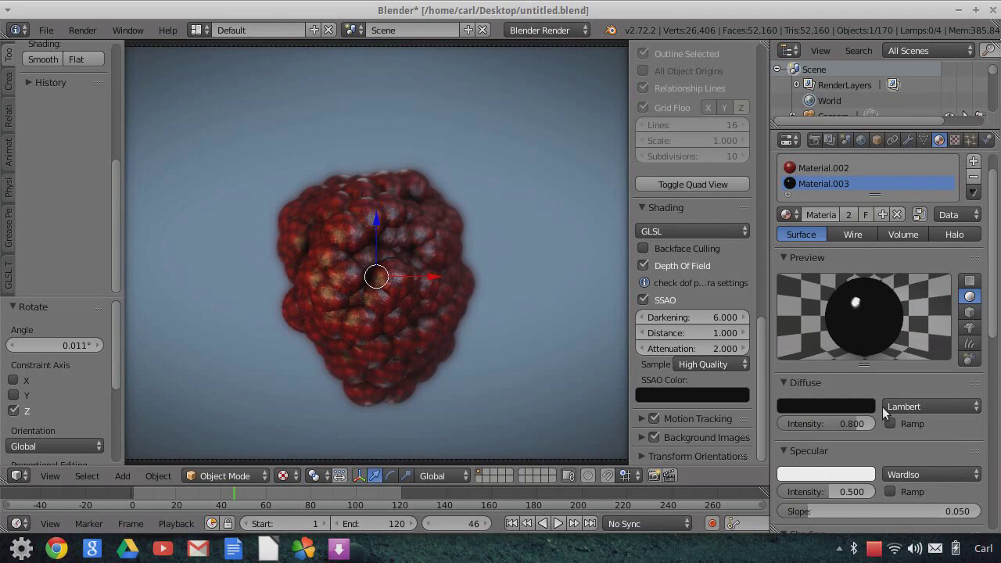
pyautogui.click(809, 165)
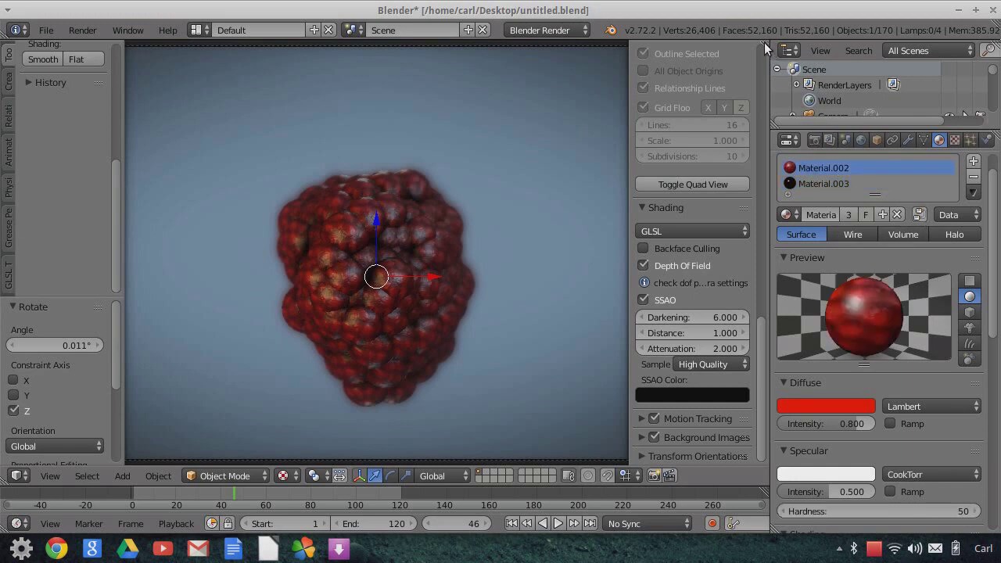
# Step: Split the 3D view into two side-by-side areas and switch the new one to the Node Editor
pyautogui.moveTo(763, 43); pyautogui.dragTo(547, 73)
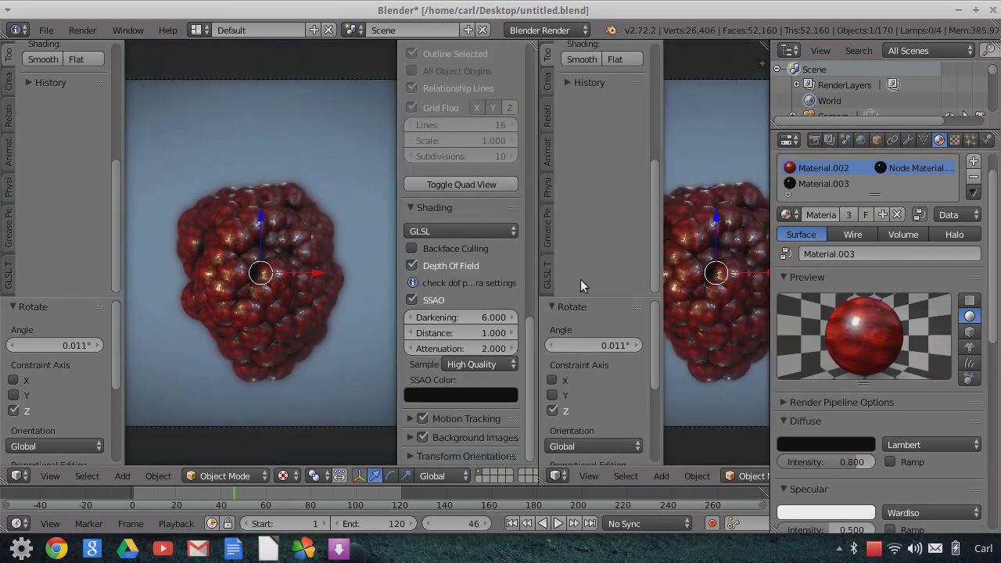
pyautogui.click(558, 475)
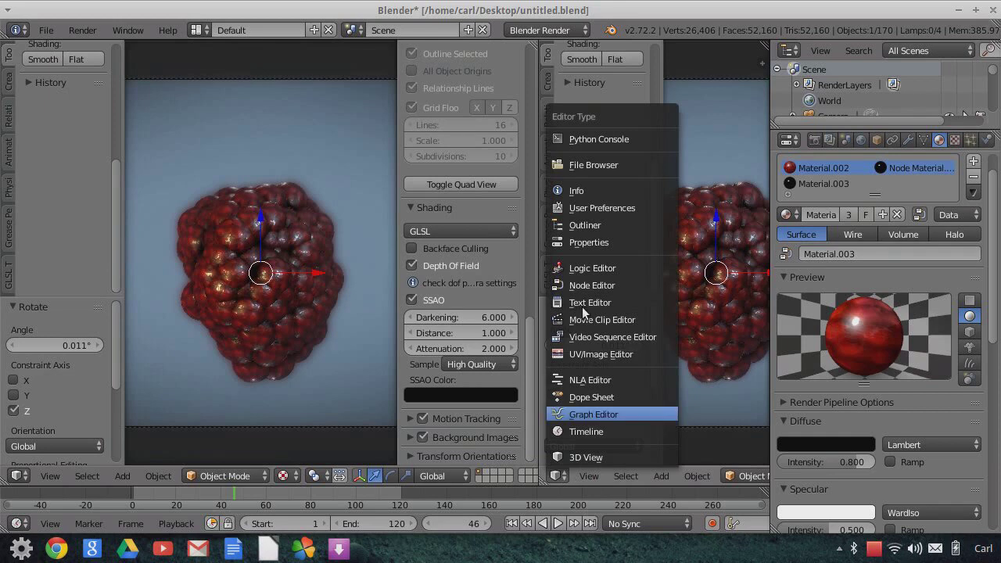
pyautogui.click(585, 284)
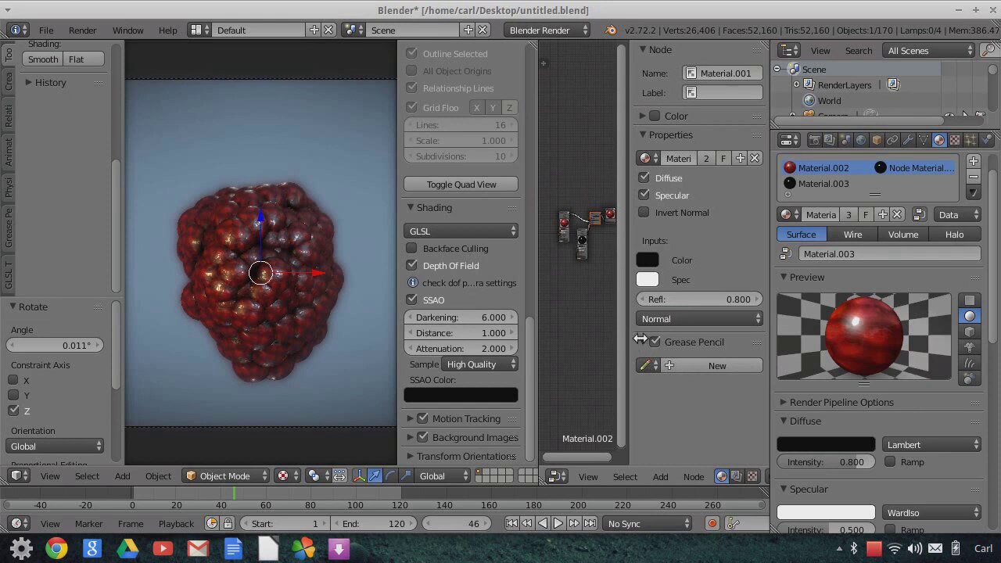
# Step: Hide the Node Editor's properties sidebar, set the Add node's factor to 1.000 and inspect the berry's surface
pyautogui.moveTo(629, 336); pyautogui.dragTo(699, 372)
pyautogui.press('Home')
pyautogui.keyDown('ctrl'); pyautogui.moveTo(698, 341); pyautogui.dragTo(654, 324, button='middle'); pyautogui.keyUp('ctrl')
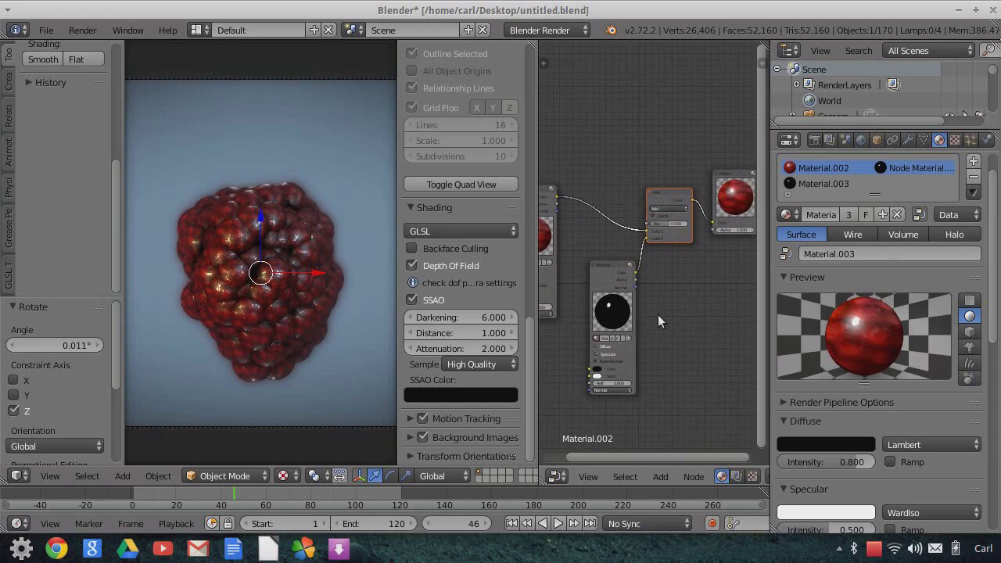
pyautogui.scroll(3, 689, 390)
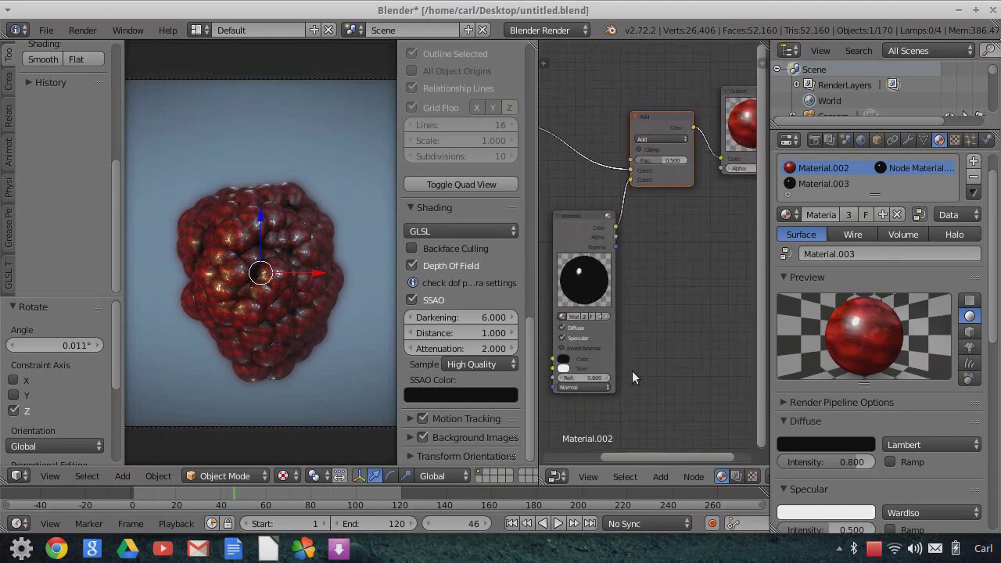
pyautogui.scroll(1, 693, 206)
pyautogui.moveTo(693, 207); pyautogui.dragTo(690, 291, button='middle')
pyautogui.scroll(1, 662, 225)
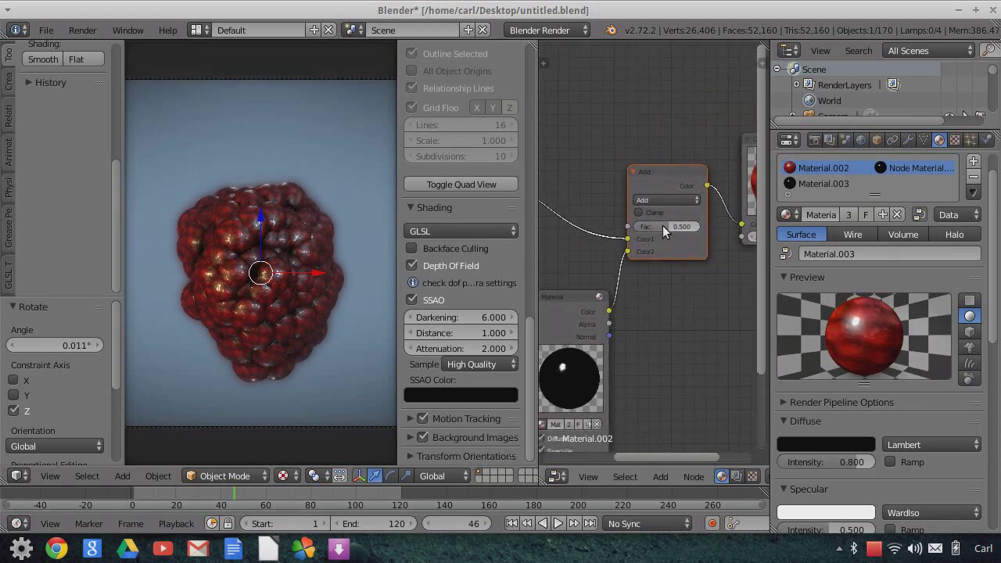
pyautogui.moveTo(661, 226); pyautogui.dragTo(666, 226)
pyautogui.scroll(2, 264, 297)
pyautogui.scroll(2, 265, 295)
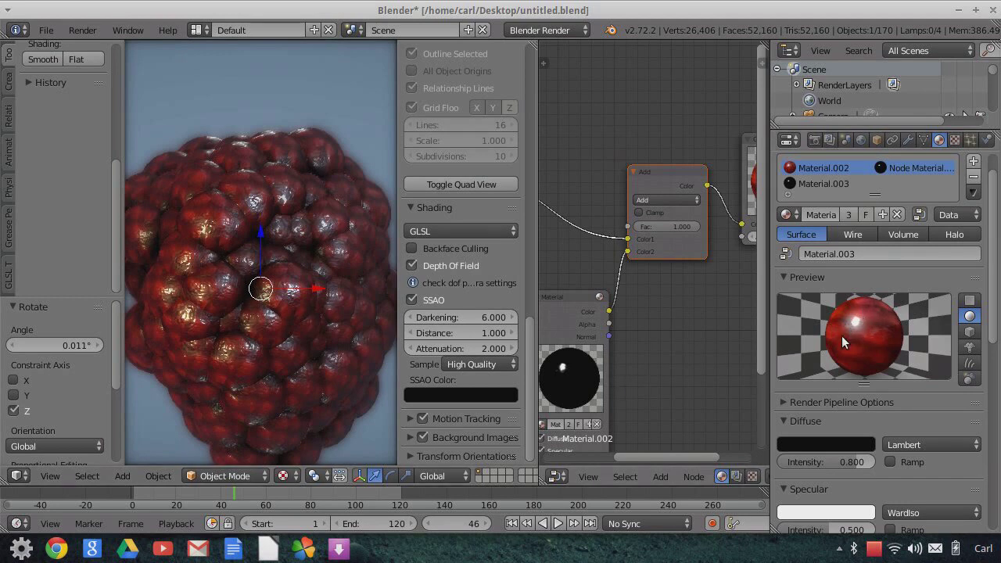
pyautogui.scroll(-3, 264, 284)
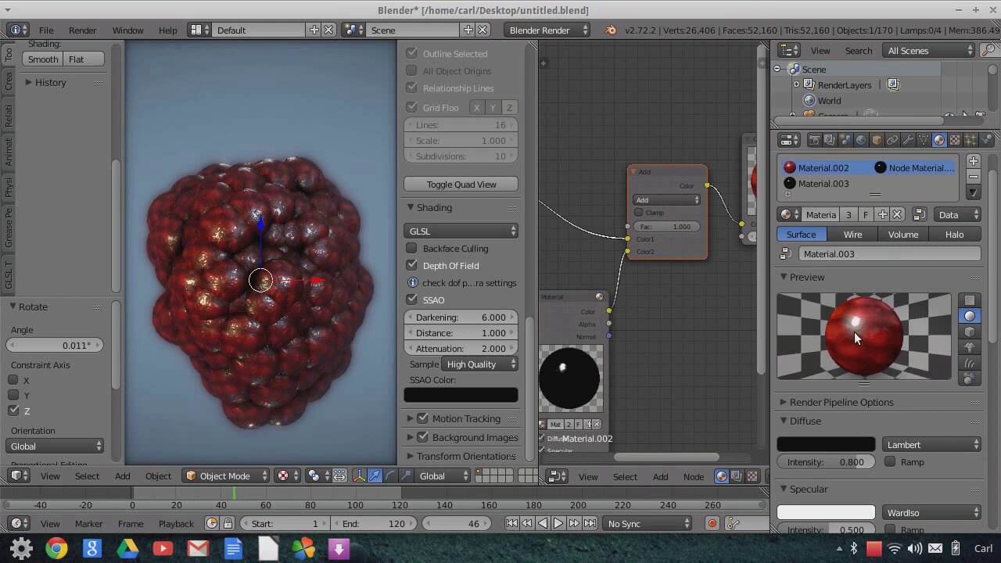
# Step: Widen the Node Editor area and duplicate the red Material node, placing the copy above the original
pyautogui.scroll(-1, 679, 300)
pyautogui.moveTo(679, 299); pyautogui.dragTo(707, 360, button='middle')
pyautogui.scroll(-3, 705, 352)
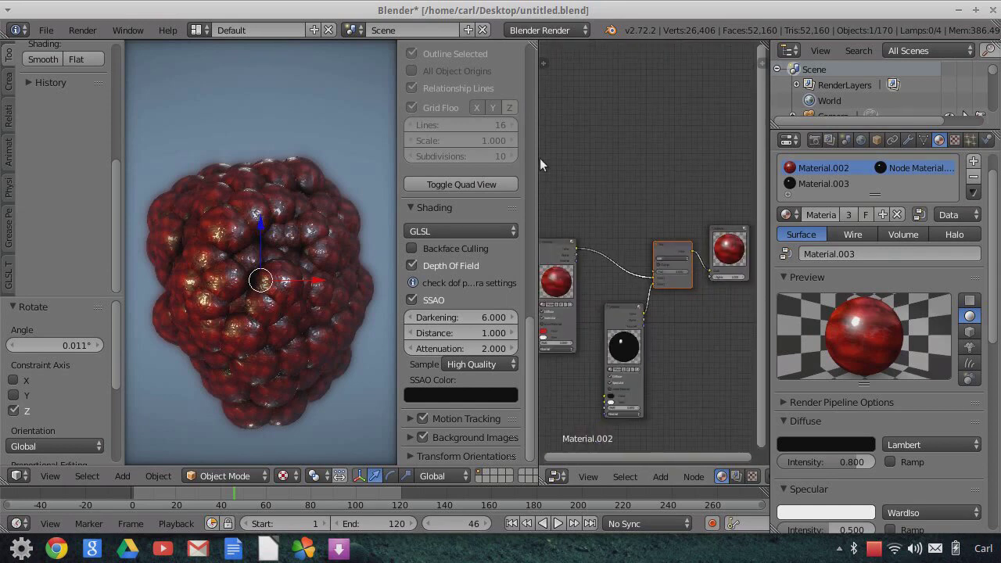
pyautogui.moveTo(536, 146); pyautogui.dragTo(402, 138)
pyautogui.scroll(1, 532, 190)
pyautogui.moveTo(535, 190); pyautogui.dragTo(599, 182, button='middle')
pyautogui.scroll(2, 656, 156)
pyautogui.scroll(1, 664, 167)
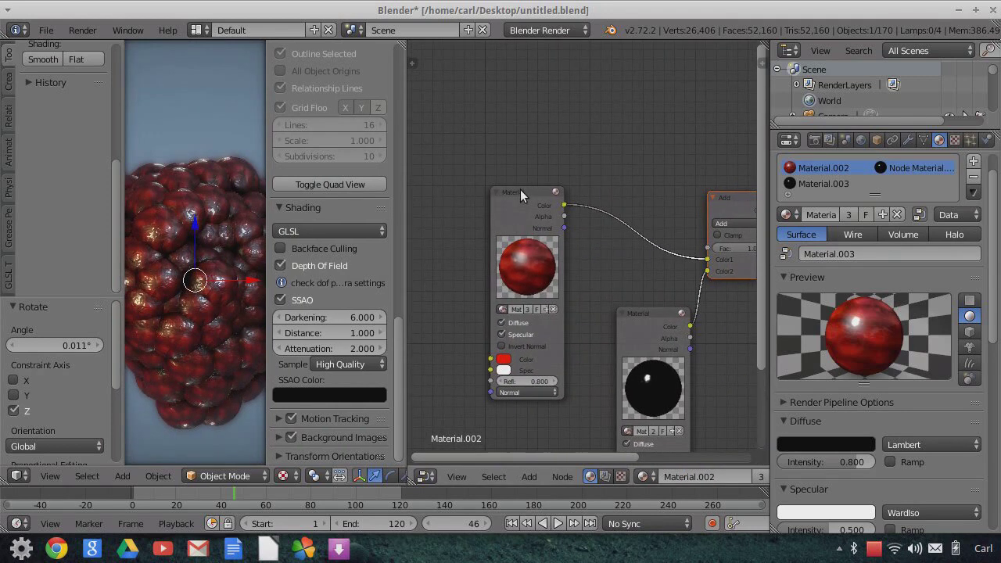
pyautogui.click(521, 190)
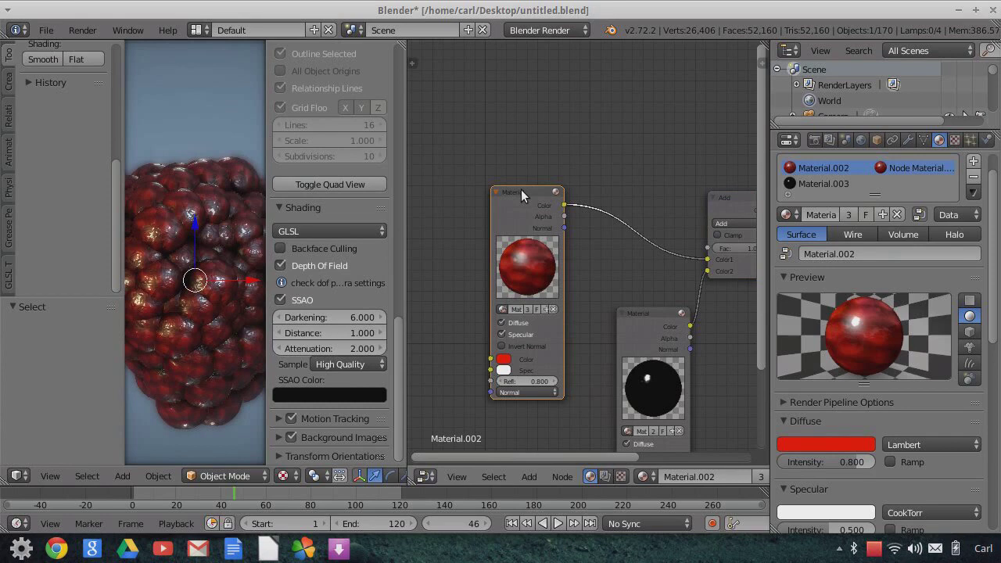
pyautogui.hotkey('shift', 'd')
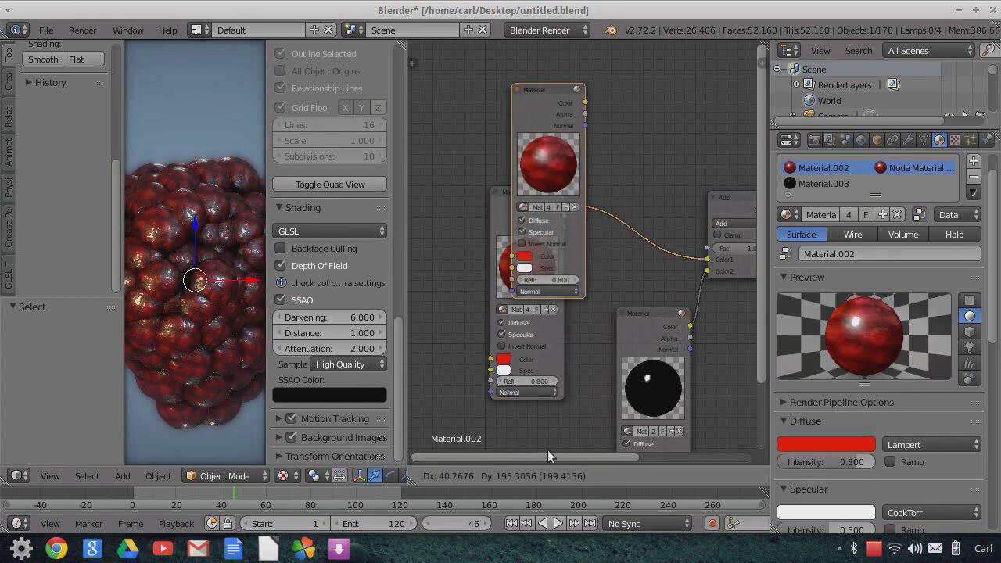
pyautogui.click(542, 316)
# Step: Enable Invert Normal on the duplicated Material node and examine its preview sphere
pyautogui.moveTo(646, 177); pyautogui.dragTo(656, 310, button='middle')
pyautogui.scroll(2, 653, 308)
pyautogui.scroll(2, 655, 308)
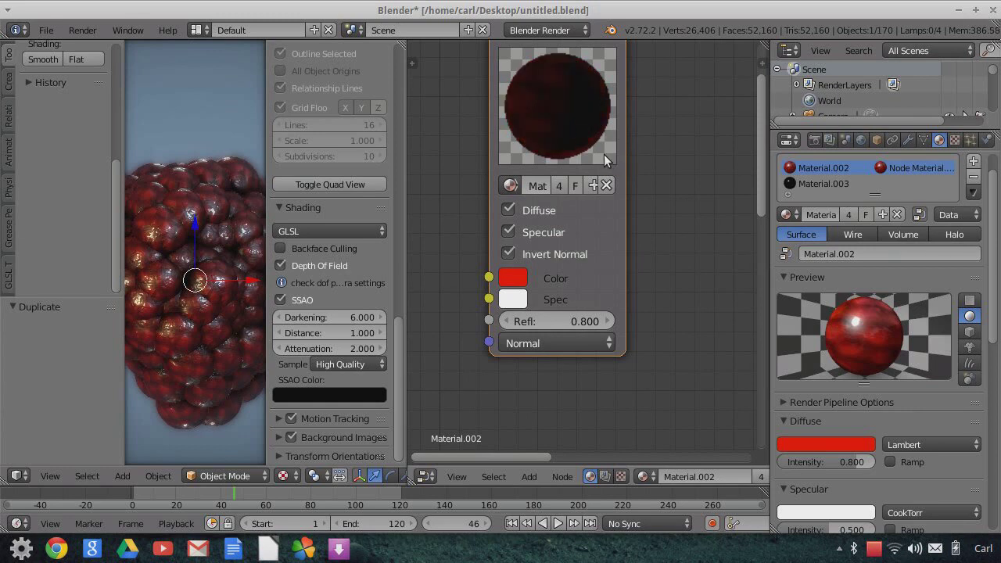
pyautogui.scroll(1, 603, 153)
pyautogui.moveTo(676, 148); pyautogui.dragTo(701, 274, button='middle')
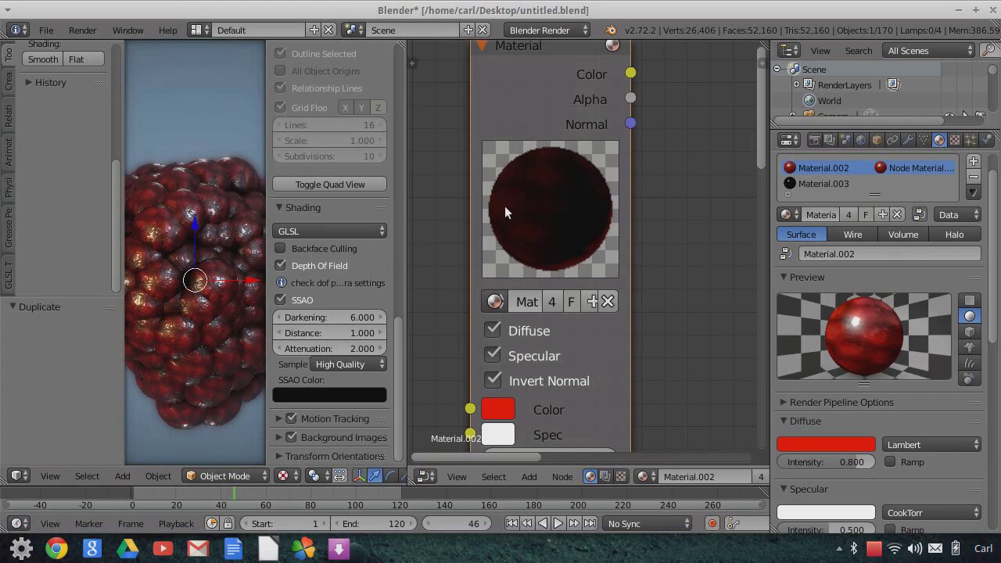
pyautogui.scroll(-4, 656, 221)
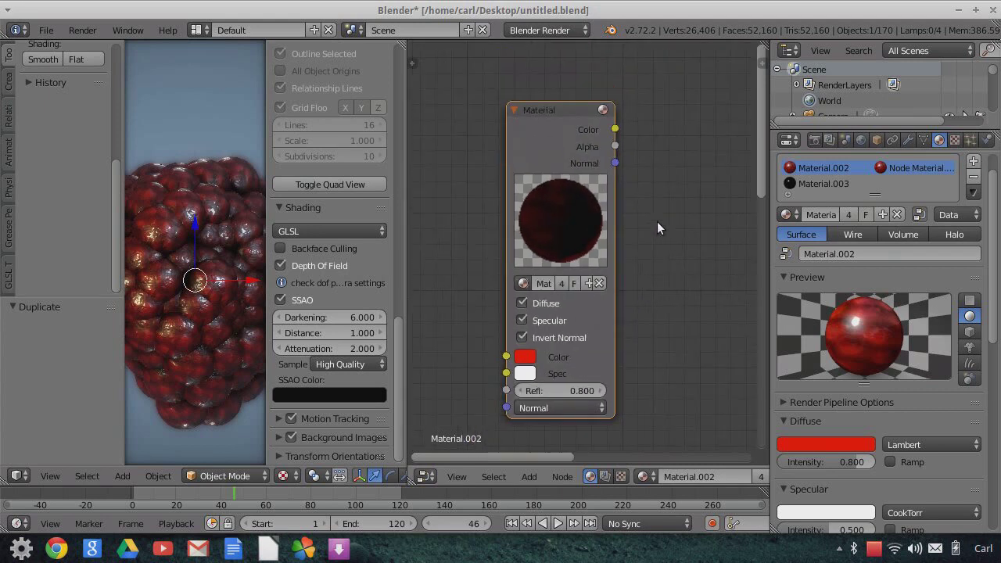
# Step: Link the Color output of the inverted-normal Material node directly to the Output node's Color input
pyautogui.moveTo(659, 222); pyautogui.dragTo(558, 219, button='middle')
pyautogui.scroll(-2, 623, 188)
pyautogui.moveTo(632, 224); pyautogui.dragTo(599, 123, button='middle')
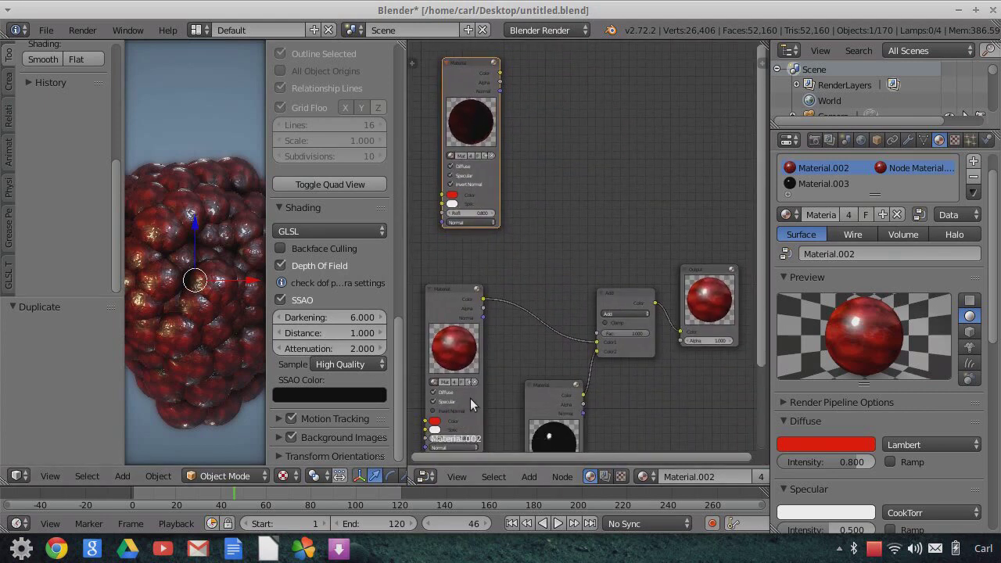
pyautogui.moveTo(586, 249); pyautogui.dragTo(567, 299, button='middle')
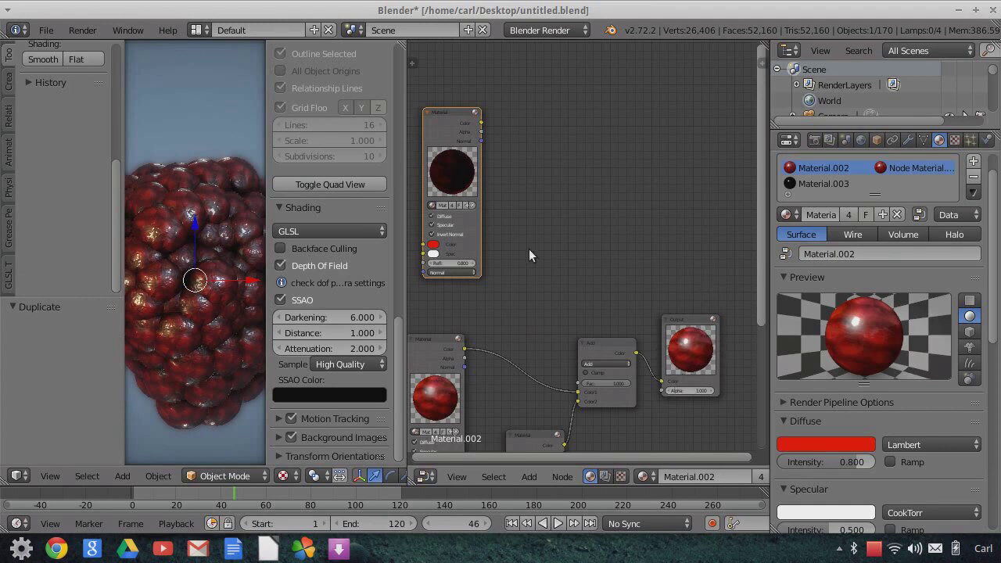
pyautogui.scroll(1, 528, 248)
pyautogui.scroll(-2, 544, 229)
pyautogui.moveTo(494, 117); pyautogui.dragTo(674, 382)
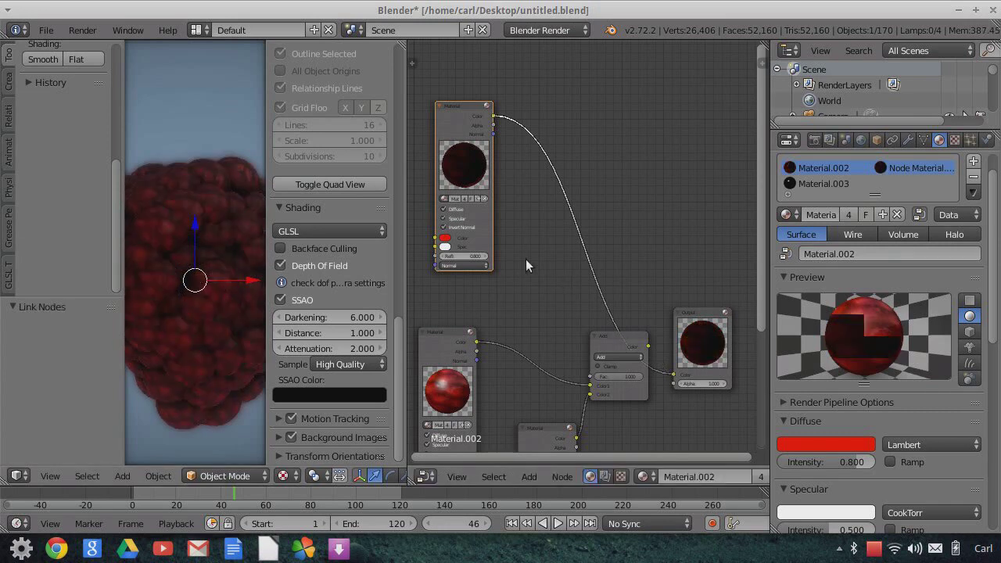
# Step: Add an RGB Curves node on the link between the inverted-normal Material node and the Output node
pyautogui.moveTo(525, 259); pyautogui.dragTo(563, 273, button='middle')
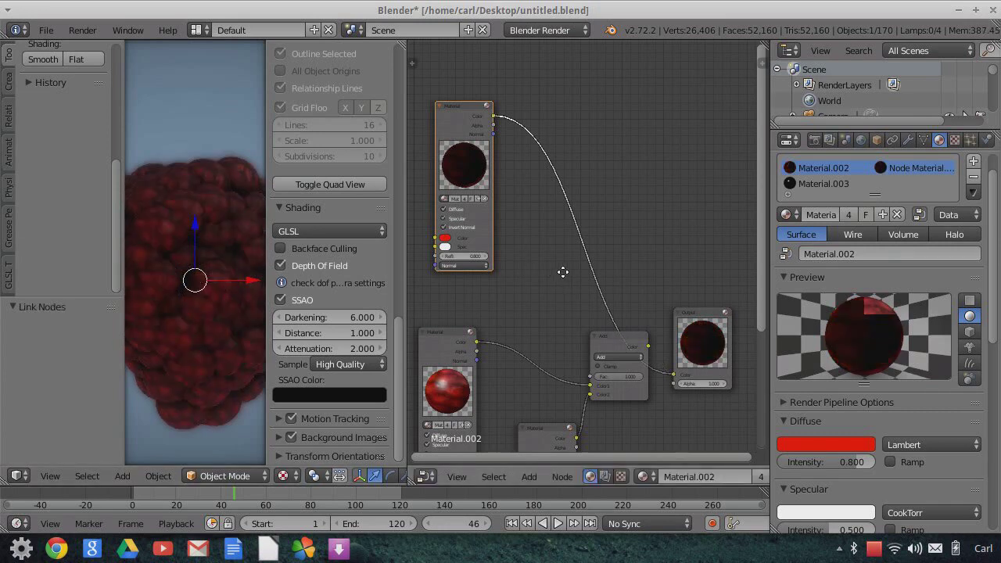
pyautogui.click(528, 476)
pyautogui.moveTo(559, 412)
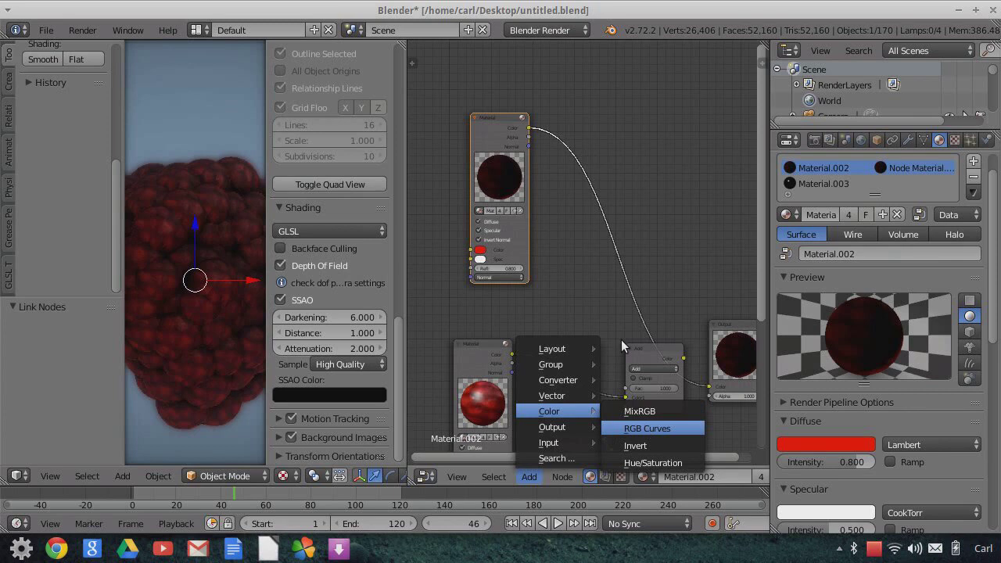
pyautogui.press('Return')
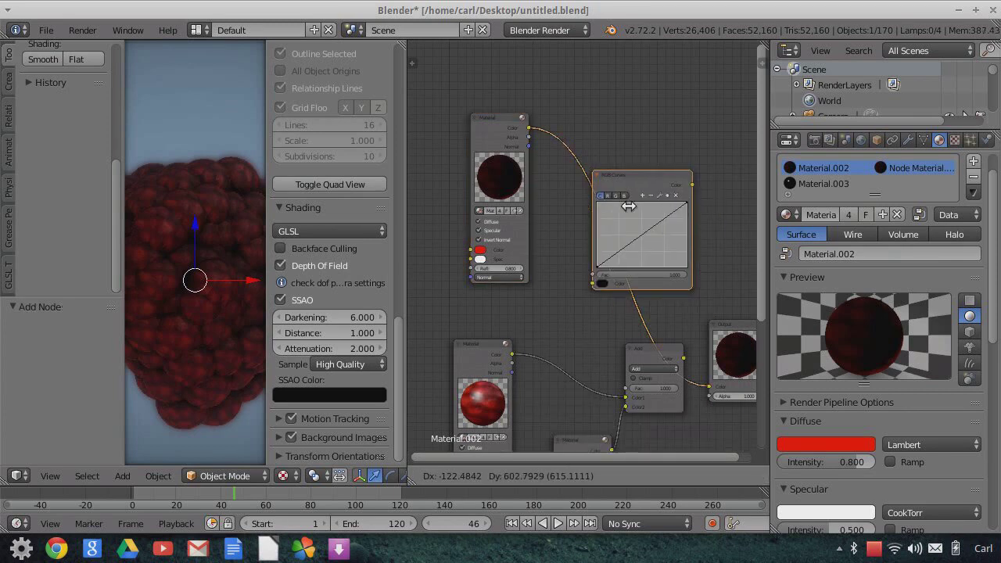
pyautogui.click(641, 236)
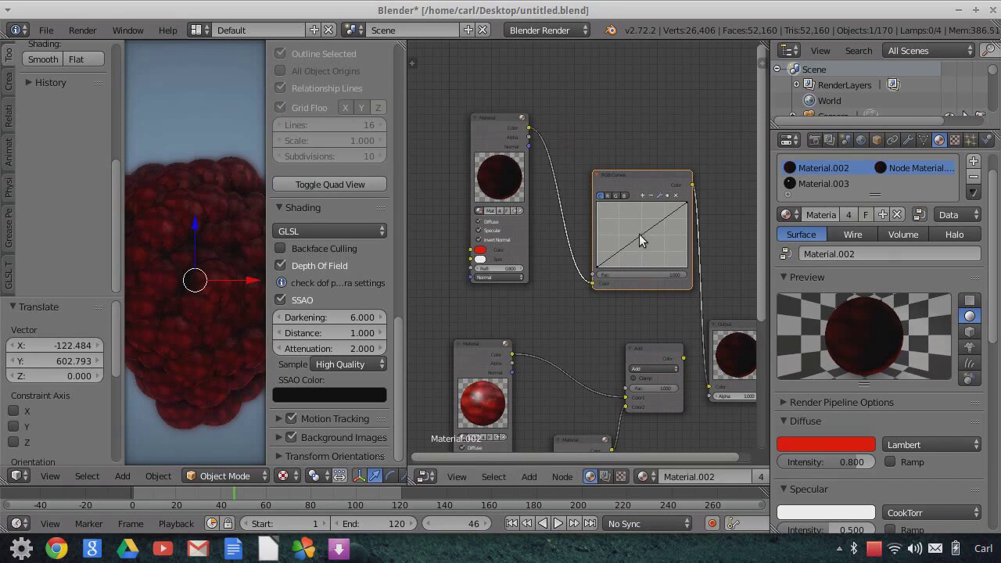
# Step: Brighten the inverted-normal material by bowing the RGB curve upward, with its control point in the darker half
pyautogui.moveTo(639, 239); pyautogui.dragTo(641, 219)
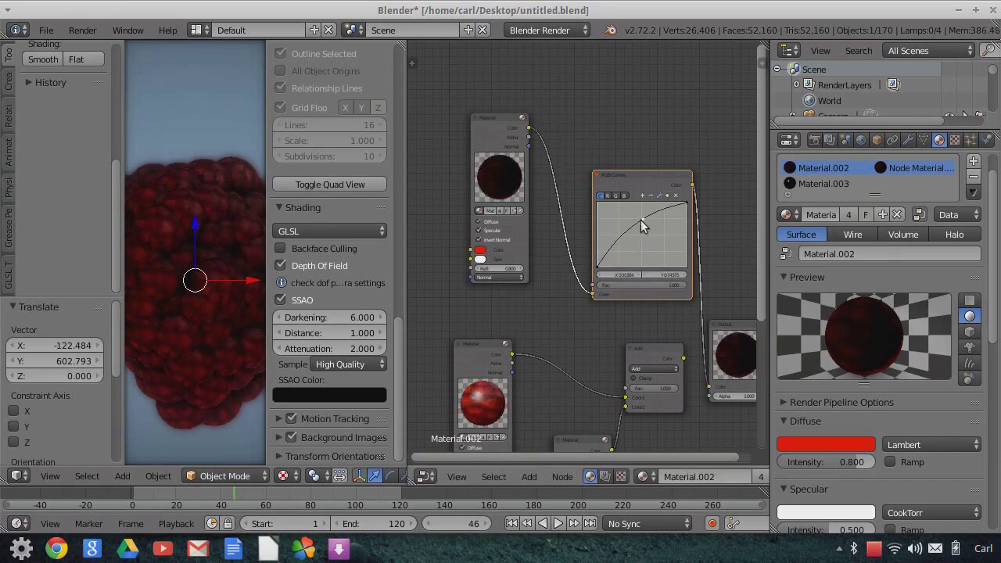
pyautogui.click(603, 262)
pyautogui.moveTo(603, 261); pyautogui.dragTo(603, 264)
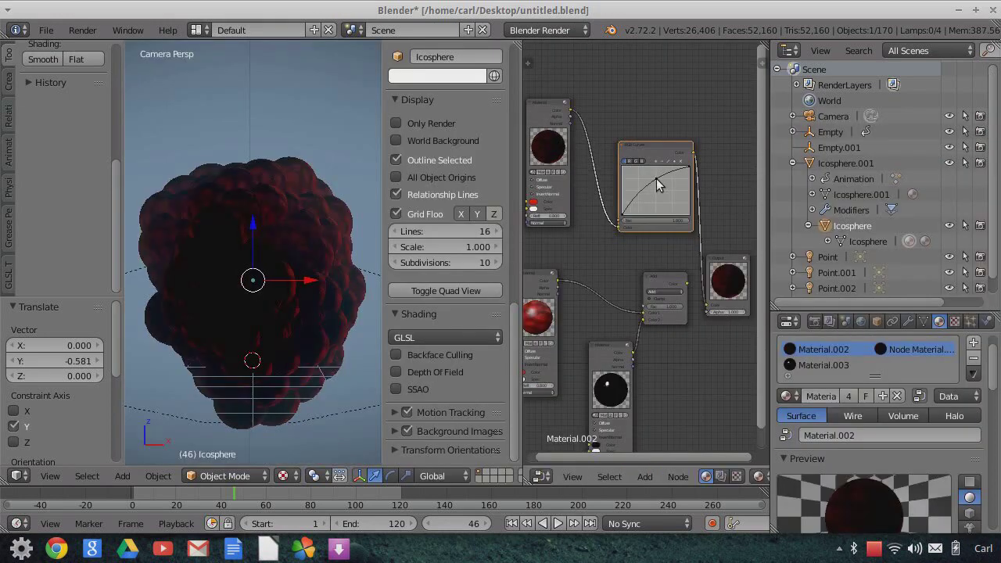
pyautogui.moveTo(655, 182); pyautogui.dragTo(641, 182)
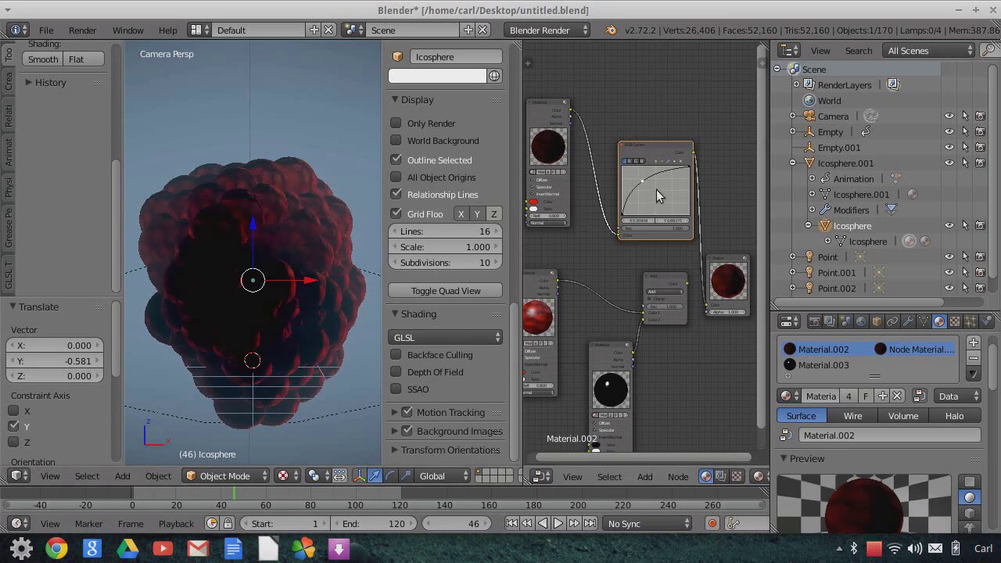
pyautogui.moveTo(643, 181); pyautogui.dragTo(644, 185)
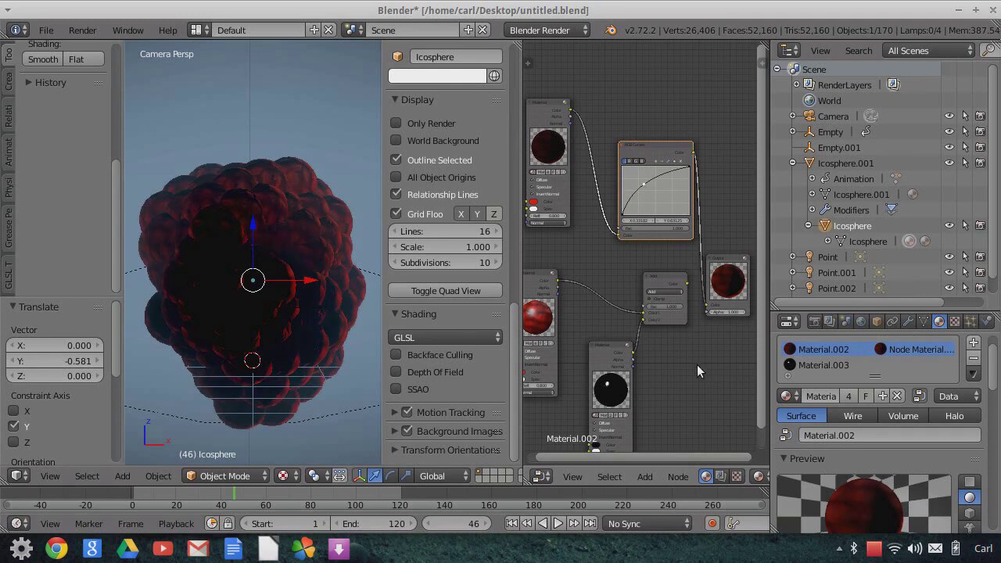
# Step: Move the Add node away from the two lower Material nodes, close to the Output node
pyautogui.scroll(-3, 700, 366)
pyautogui.moveTo(651, 221); pyautogui.dragTo(748, 244)
pyautogui.rightClick(679, 265)
pyautogui.moveTo(600, 233); pyautogui.dragTo(698, 255)
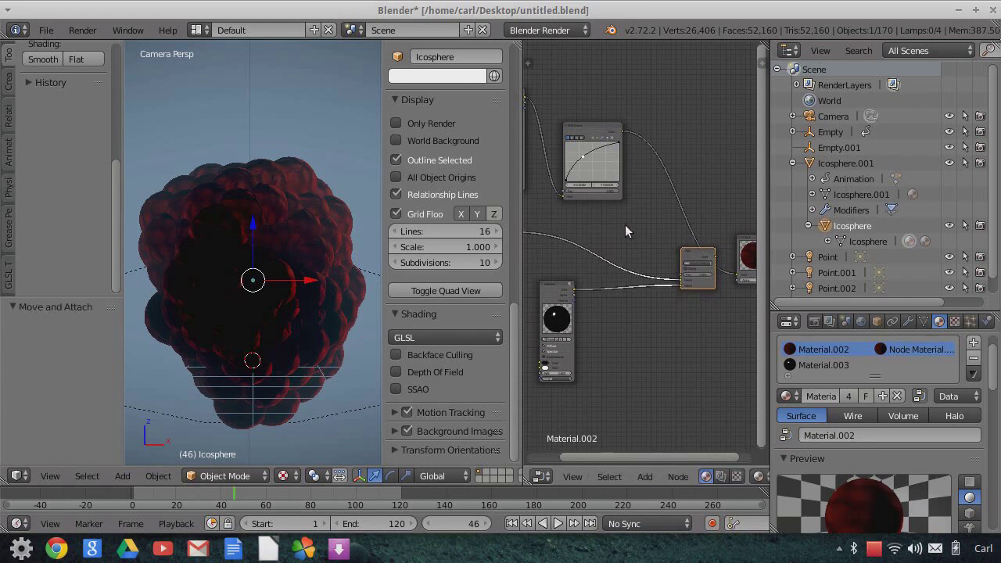
# Step: Duplicate the Add node onto the red Material's link, feed the RGB Curves color into the copy, and link the last Add node to the Output
pyautogui.press('g')
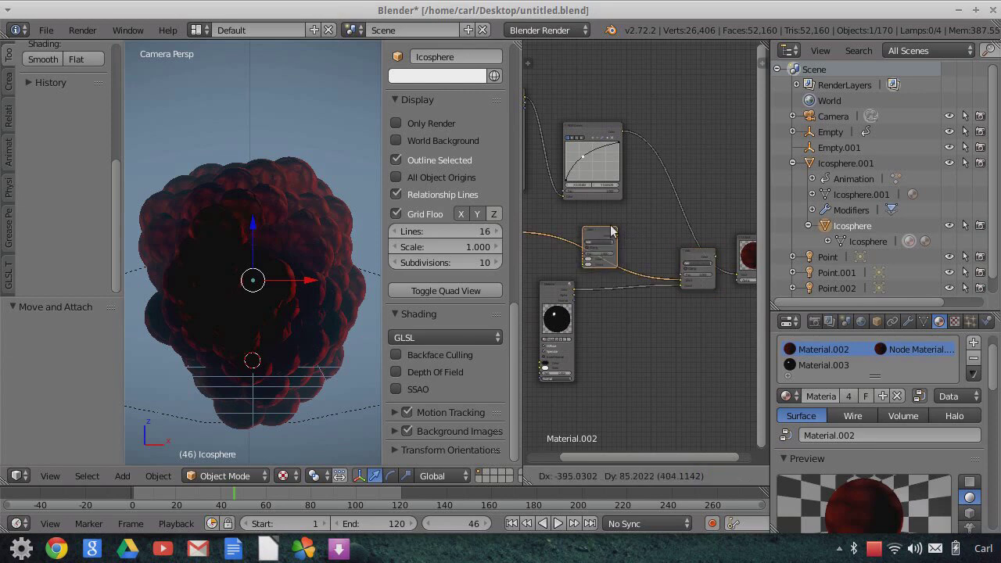
pyautogui.click(622, 131)
pyautogui.moveTo(624, 135); pyautogui.dragTo(583, 262)
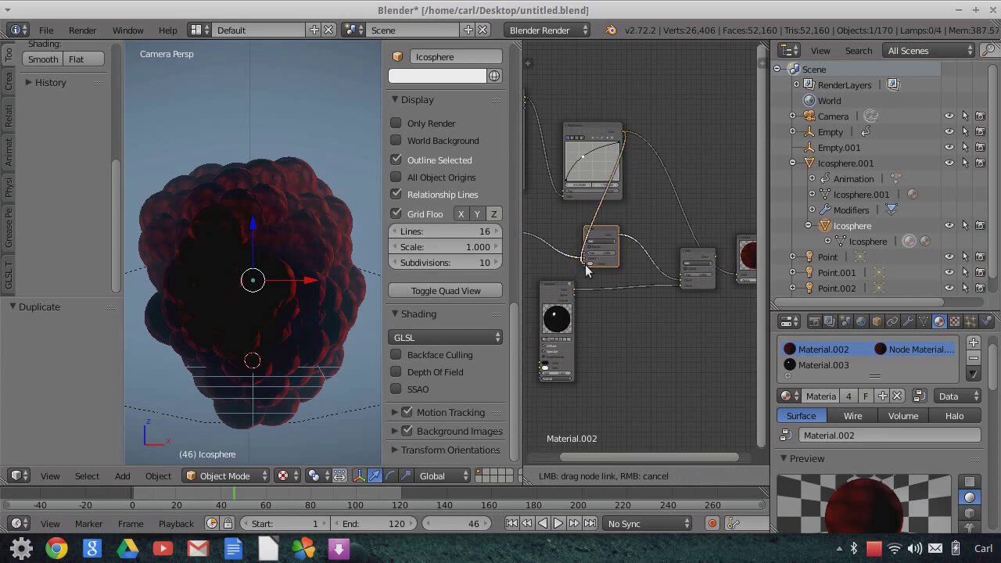
pyautogui.moveTo(629, 176); pyautogui.dragTo(482, 305)
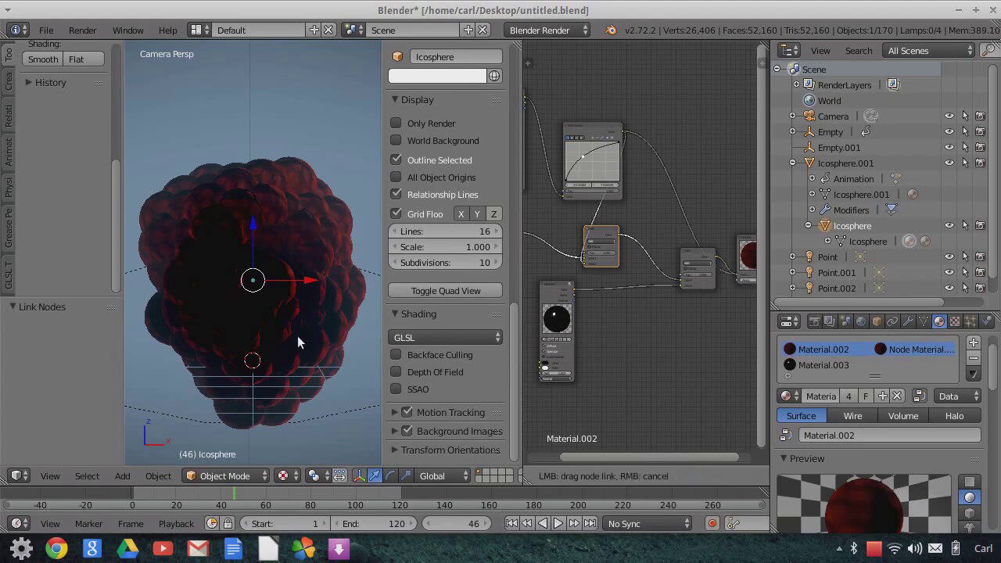
# Step: Close the Node Editor area, enable Depth Of Field, SSAO and Only Render in the 3D view, and inspect the berry
pyautogui.moveTo(297, 336); pyautogui.dragTo(297, 336)
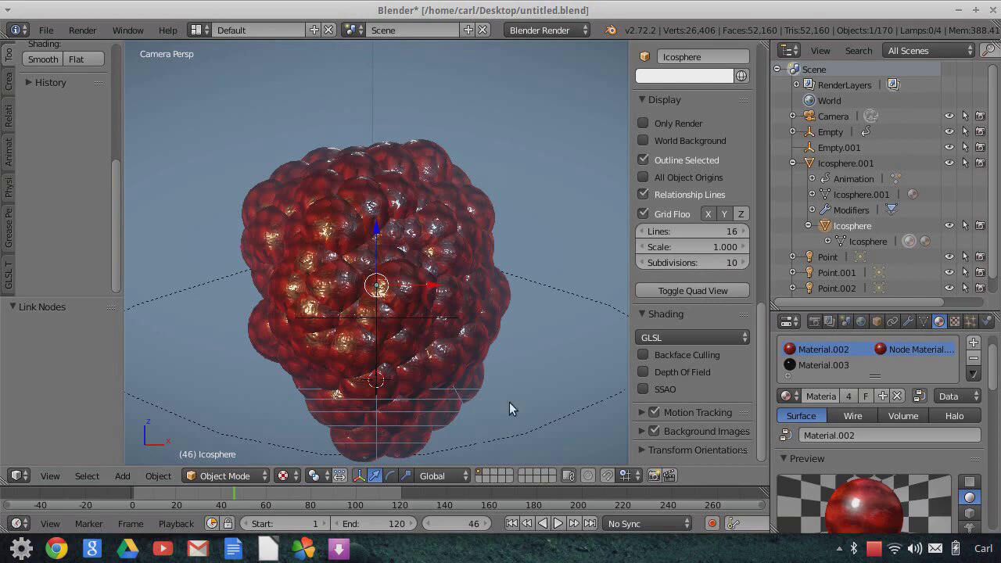
pyautogui.click(642, 371)
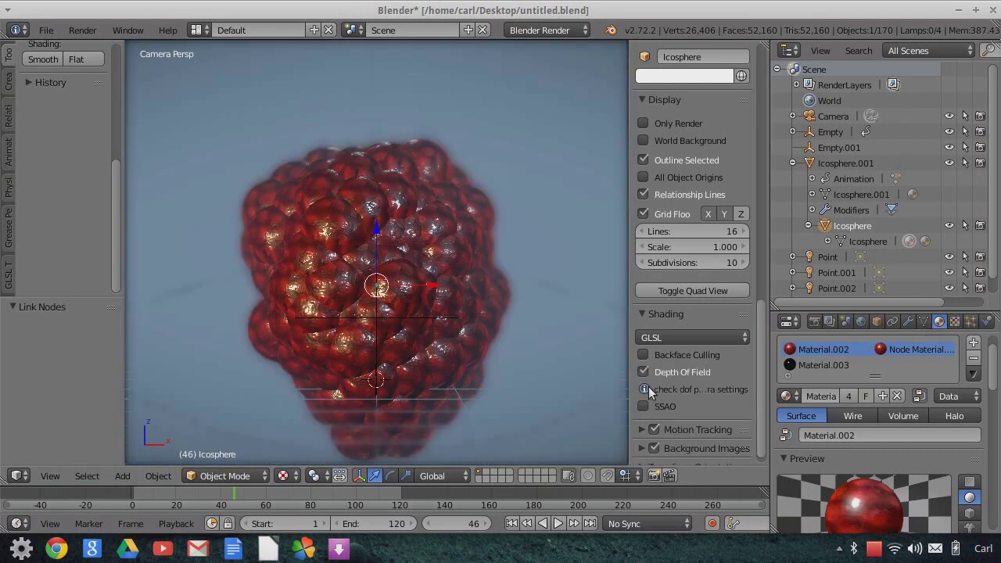
pyautogui.click(644, 406)
pyautogui.click(642, 123)
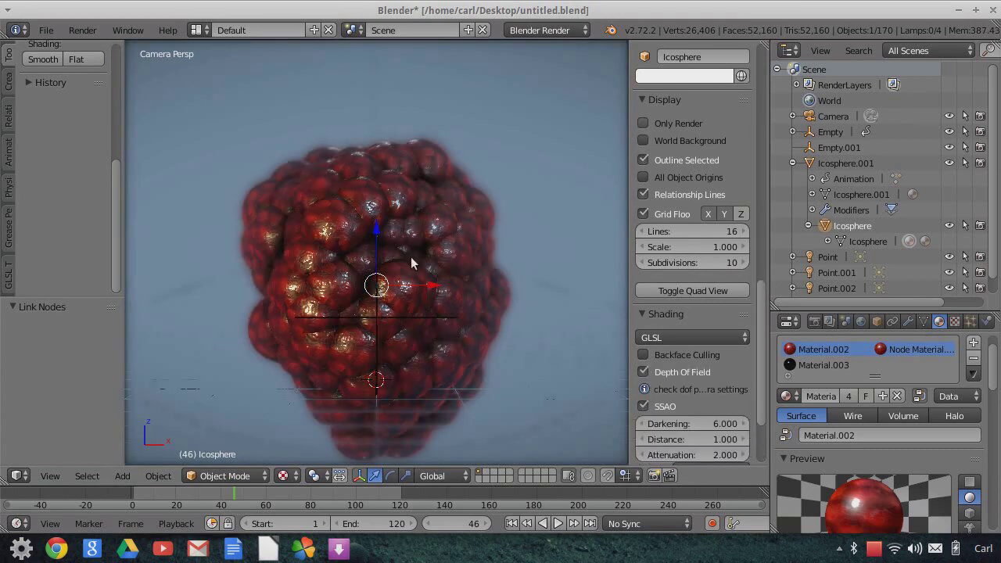
pyautogui.scroll(-5, 507, 279)
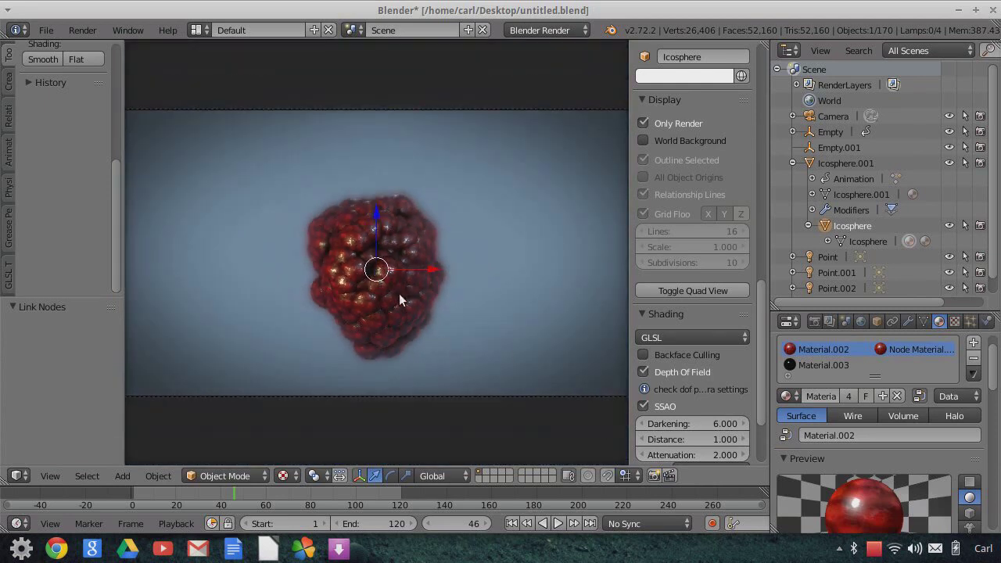
pyautogui.scroll(4, 401, 294)
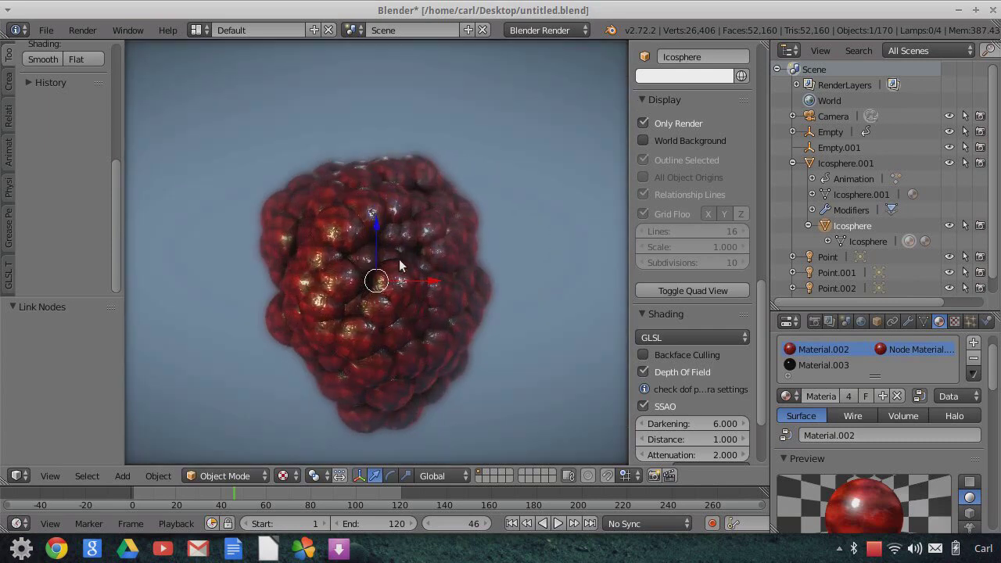
pyautogui.scroll(2, 446, 331)
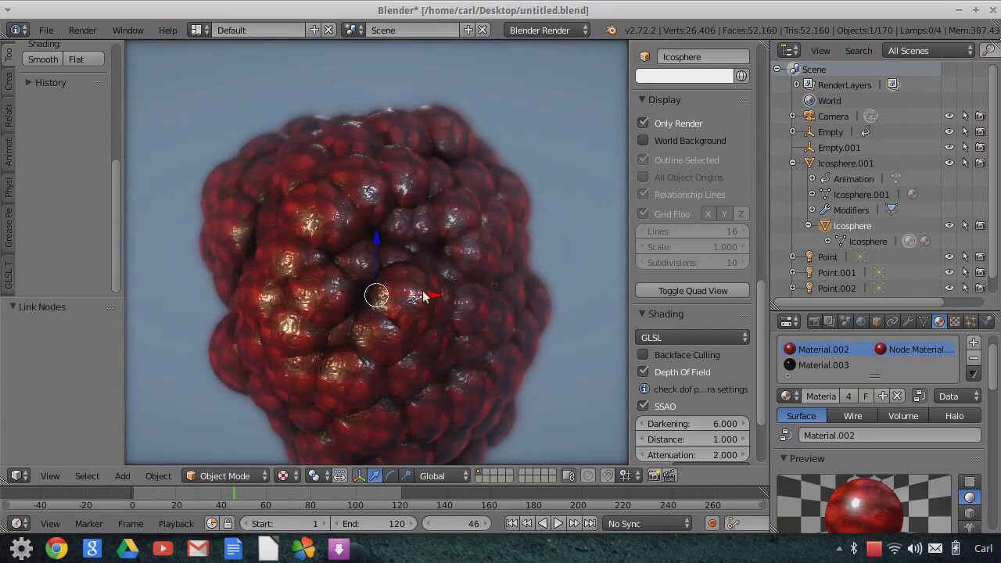
pyautogui.scroll(-5, 421, 289)
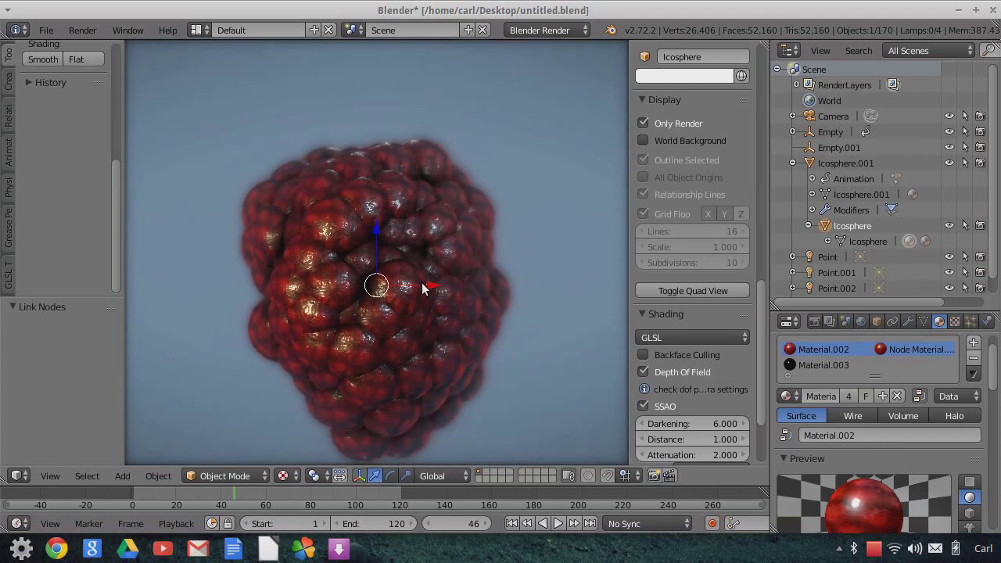
pyautogui.scroll(-2, 421, 283)
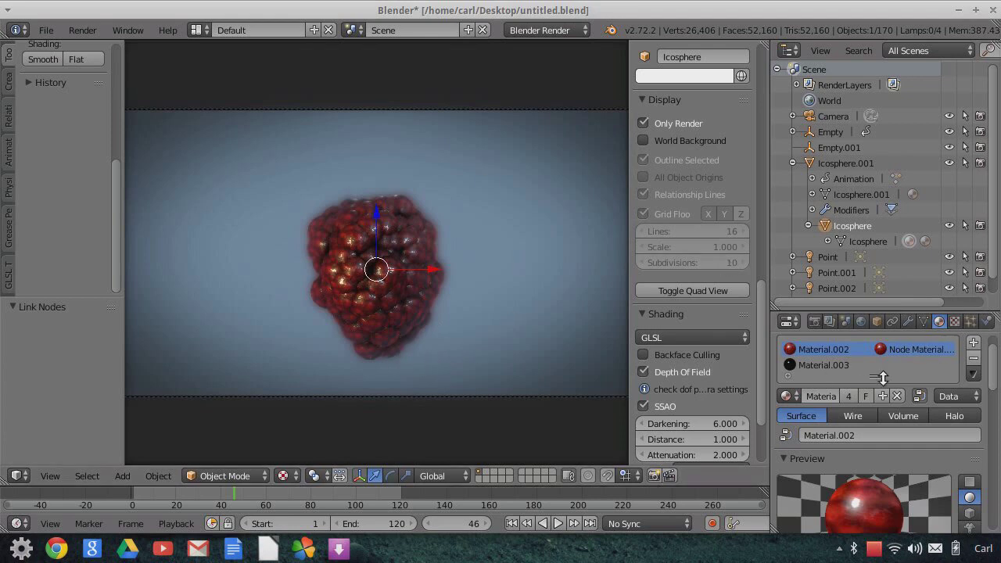
# Step: Play the berry animation from the first frame in the camera view and pause it at frame 20
pyautogui.scroll(1, 462, 358)
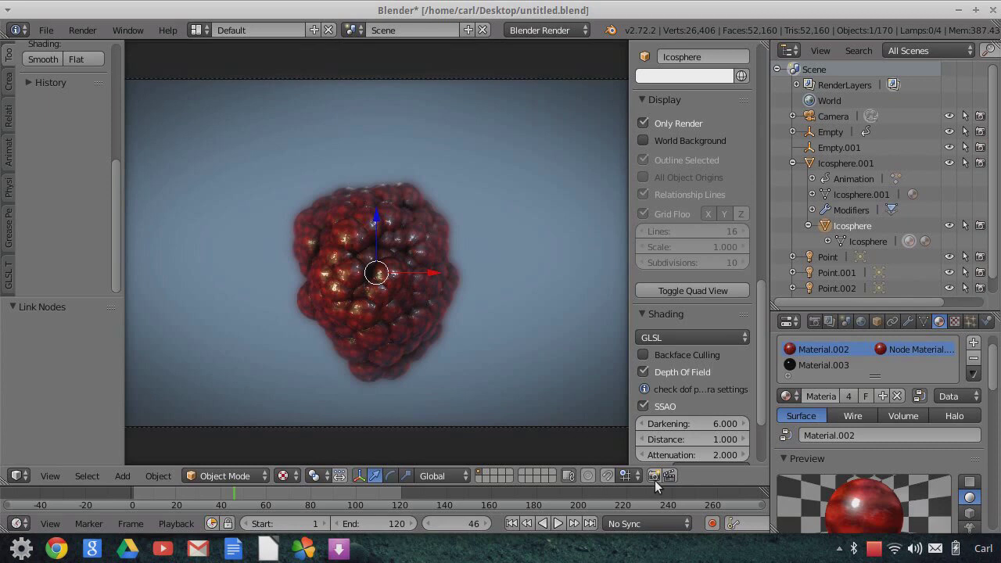
pyautogui.click(511, 523)
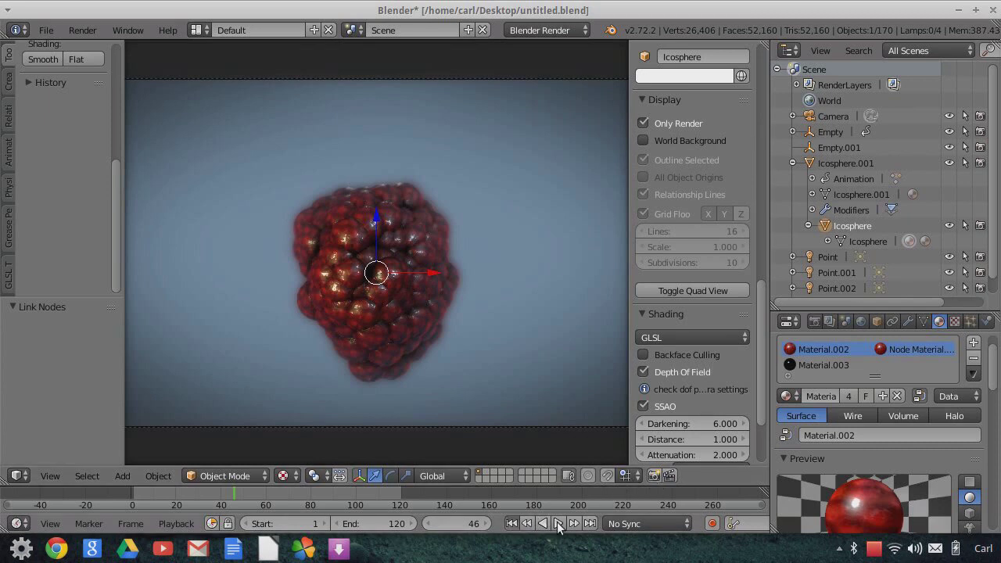
pyautogui.click(558, 523)
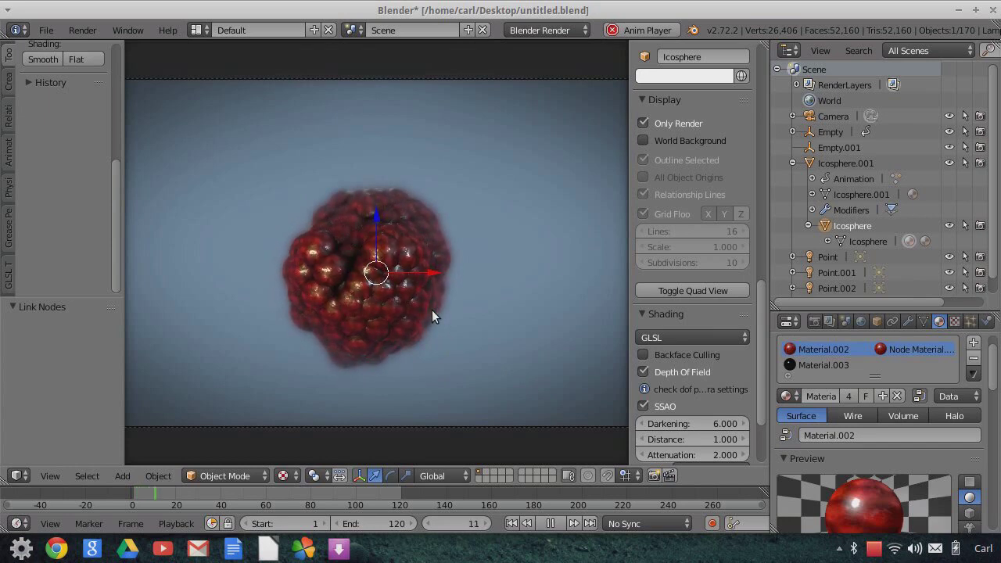
pyautogui.click(551, 522)
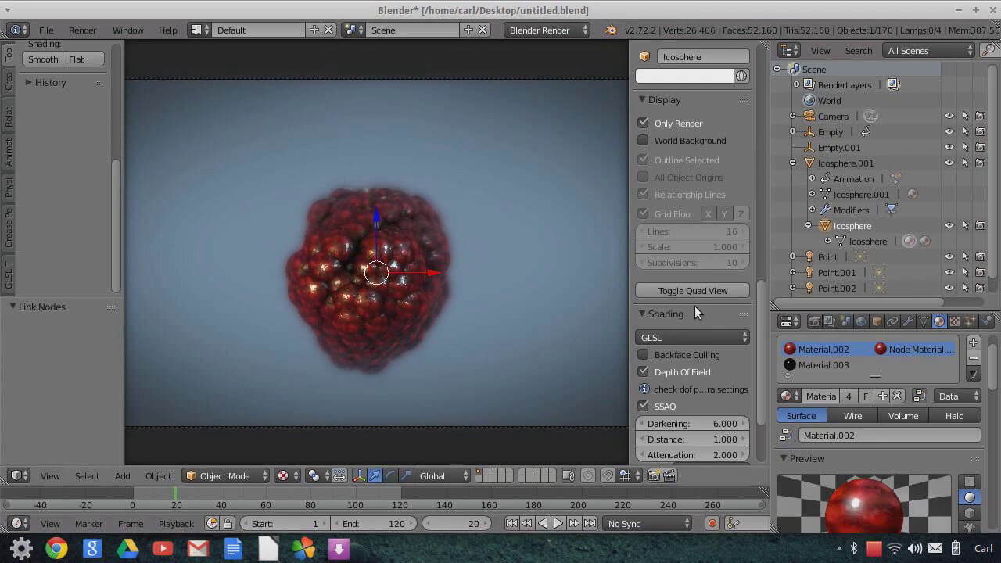
pyautogui.scroll(-1, 512, 318)
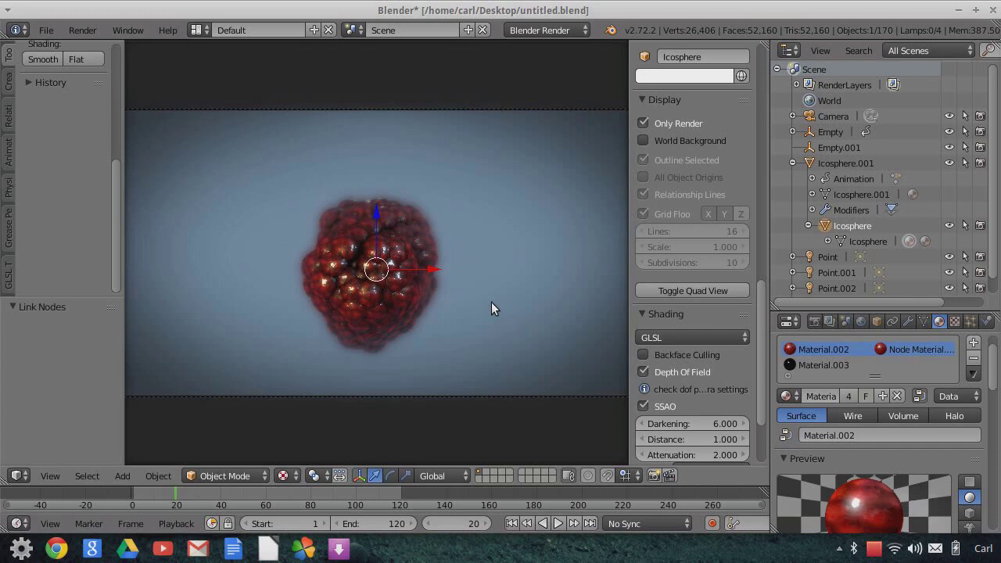
pyautogui.scroll(1, 494, 300)
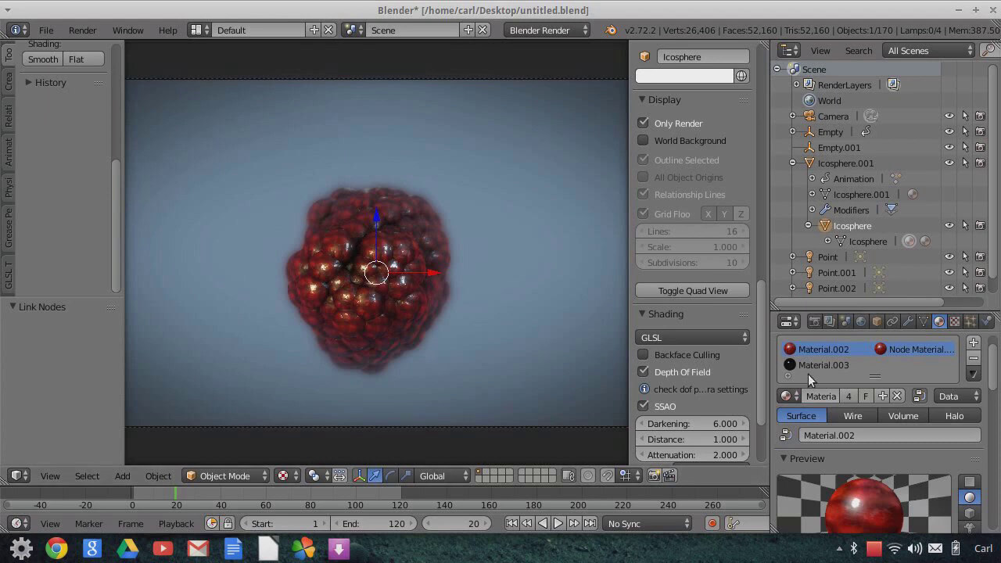
pyautogui.scroll(-1, 883, 509)
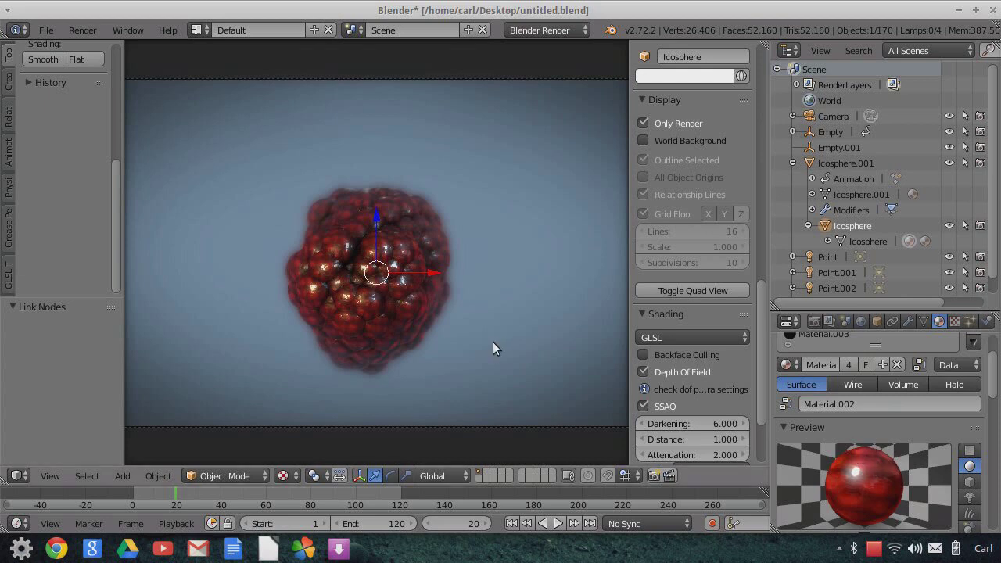
pyautogui.scroll(-1, 490, 350)
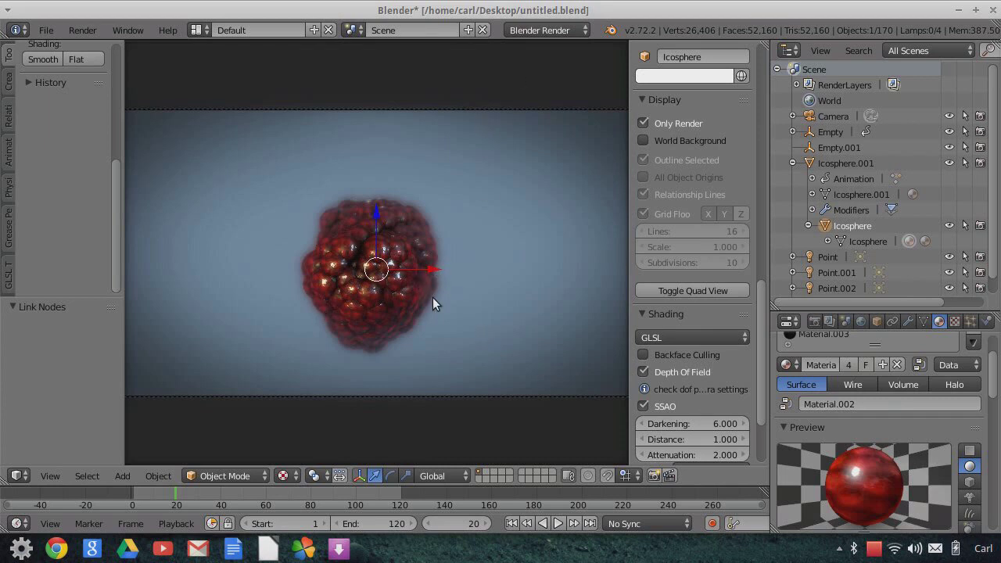
pyautogui.scroll(1, 433, 297)
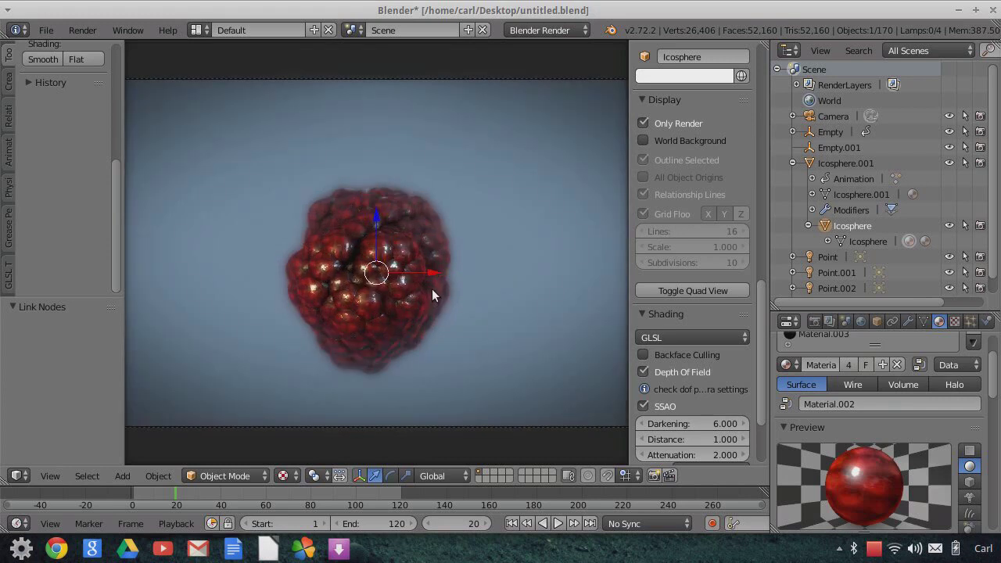
pyautogui.scroll(1, 433, 290)
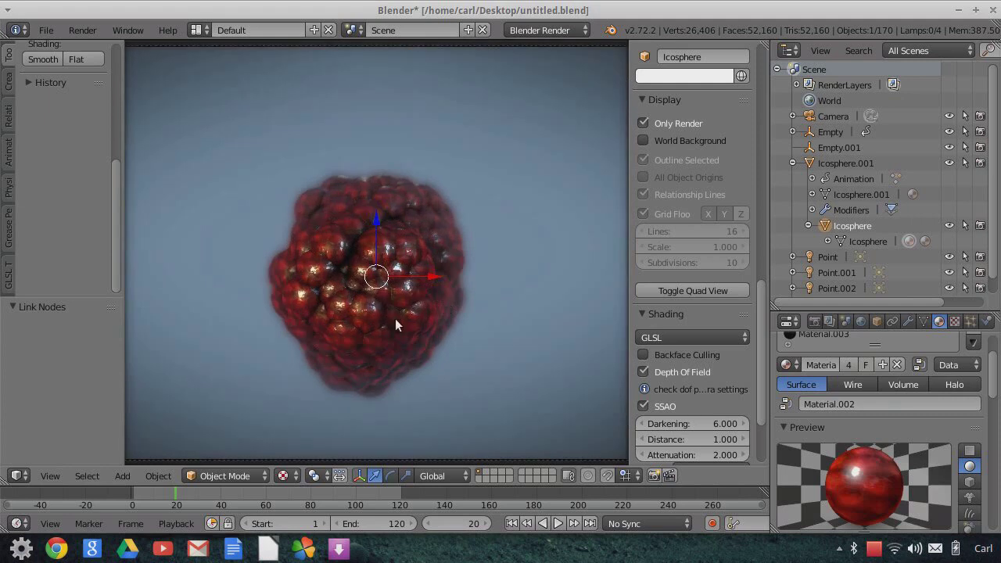
pyautogui.scroll(-1, 387, 274)
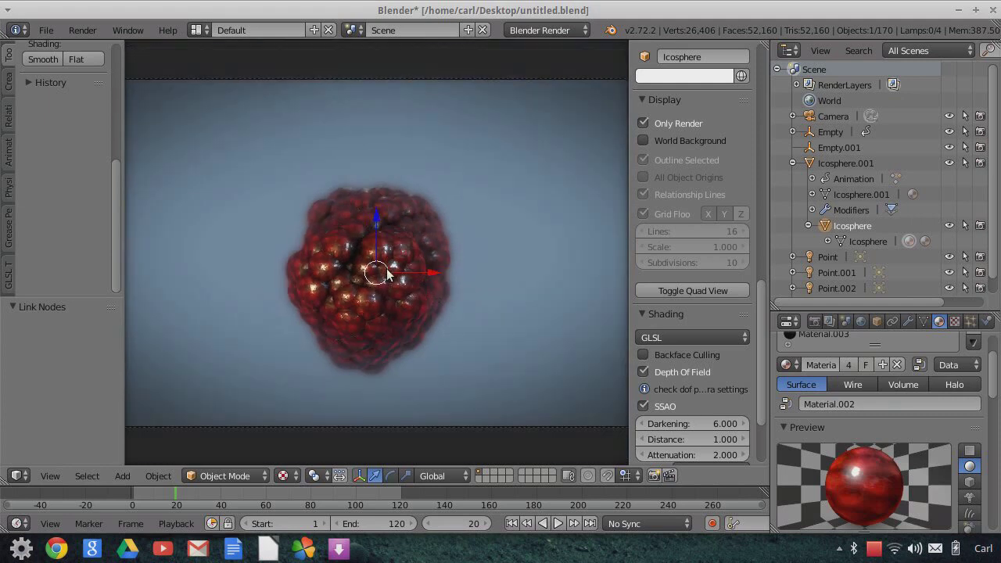
pyautogui.scroll(-1, 387, 273)
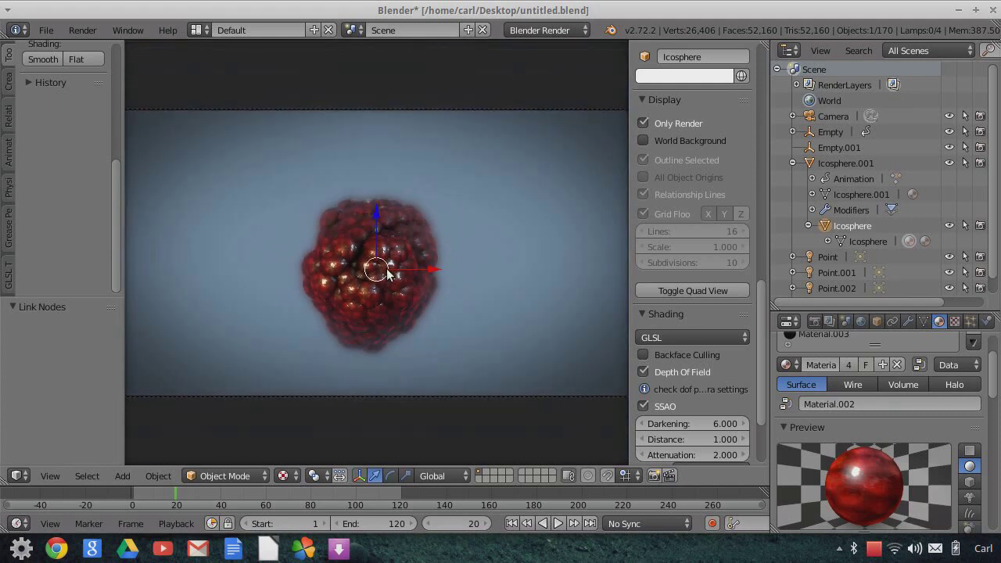